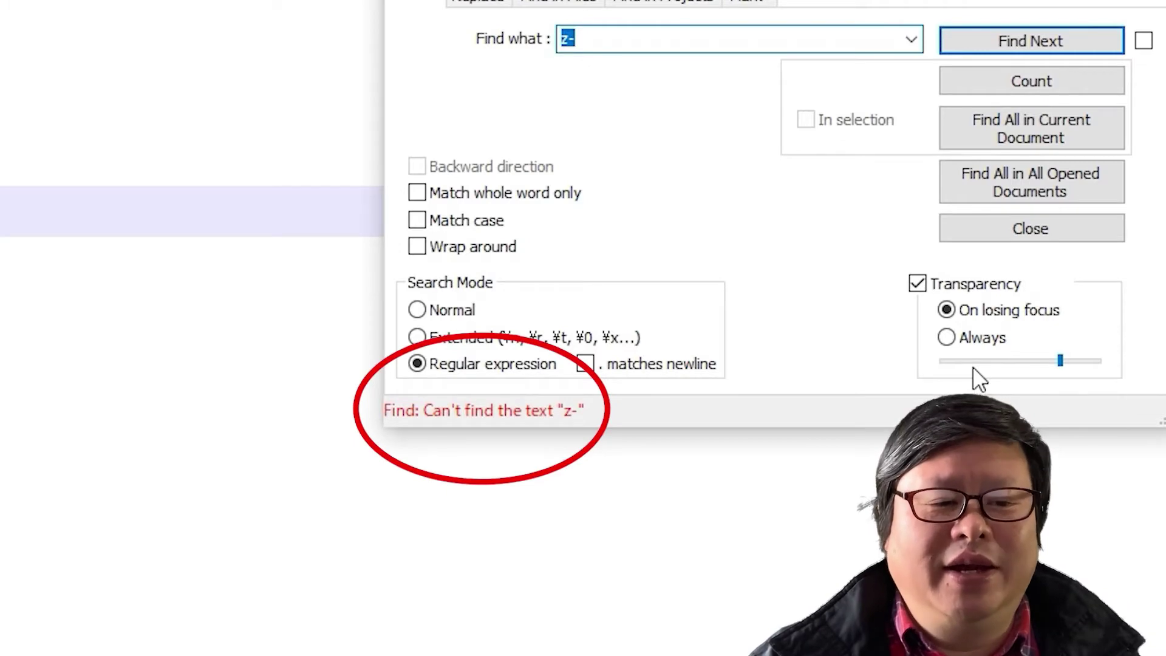
- Step through the successive occurrences of "z" in Space ship.gcode to check the Z-axis values
{"action": "left_click", "coordinate": [941, 289]}
{"action": "left_click", "coordinate": [941, 290]}
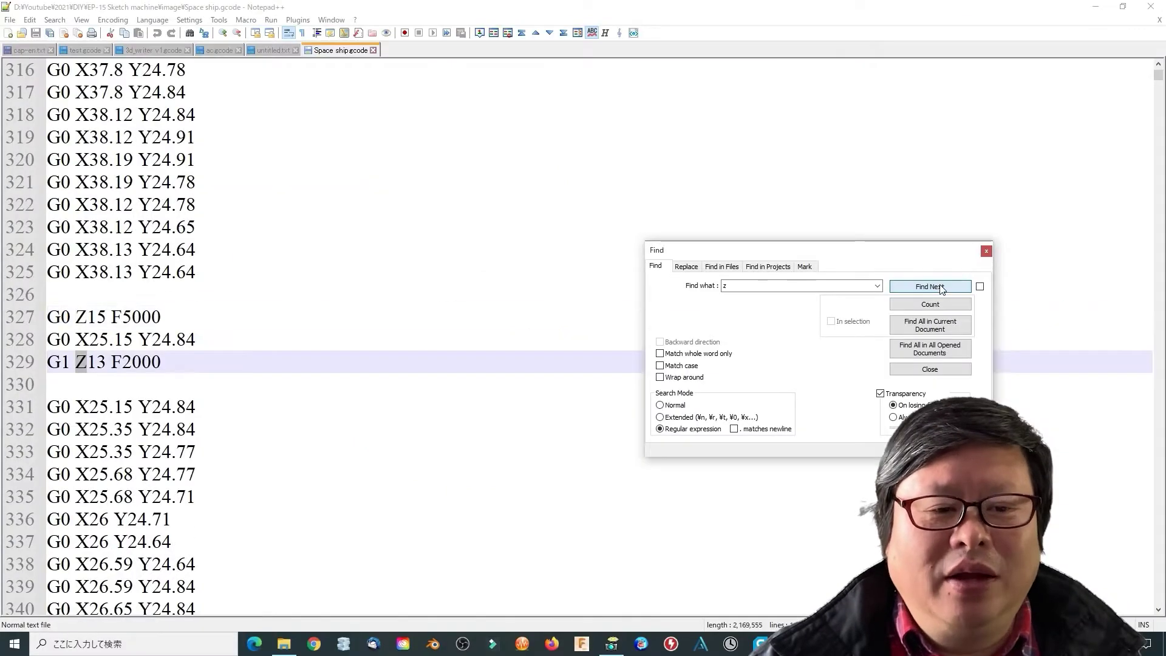
{"action": "left_click", "coordinate": [942, 289]}
{"action": "left_click", "coordinate": [942, 290]}
{"action": "left_click", "coordinate": [941, 289]}
{"action": "left_click", "coordinate": [942, 289]}
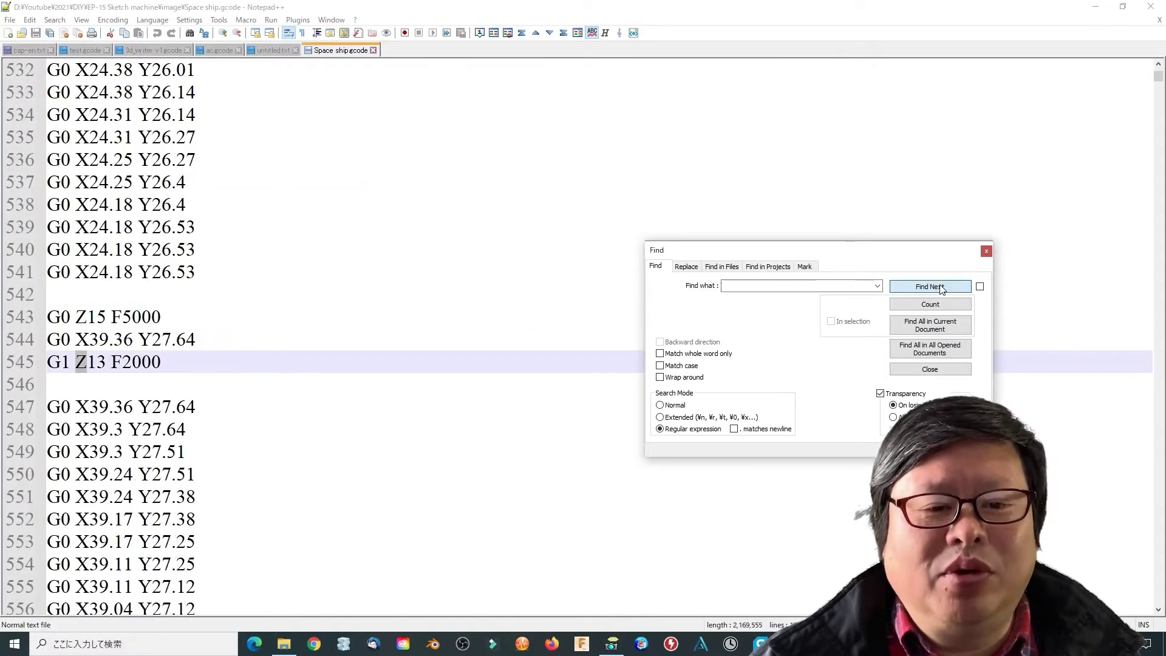
{"action": "left_click", "coordinate": [942, 290]}
{"action": "left_click", "coordinate": [942, 290]}
{"action": "left_click", "coordinate": [941, 289]}
{"action": "left_click", "coordinate": [942, 289]}
{"action": "left_click", "coordinate": [942, 289]}
{"action": "left_click", "coordinate": [941, 289]}
{"action": "left_click", "coordinate": [941, 288]}
{"action": "left_click", "coordinate": [942, 289]}
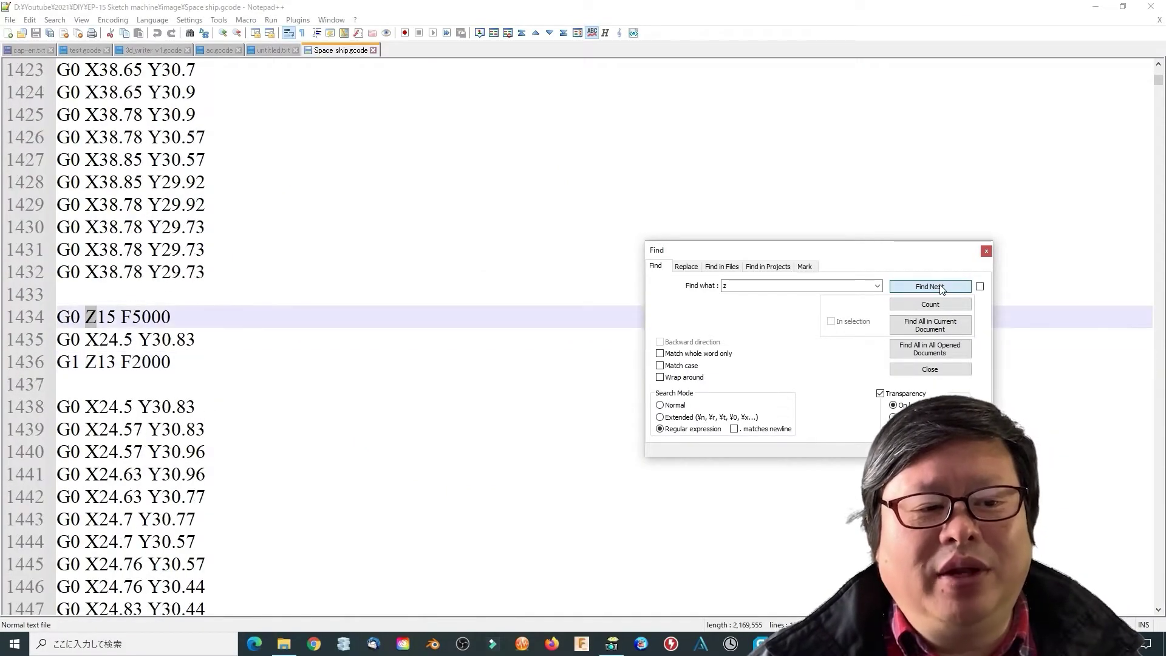
{"action": "left_click", "coordinate": [942, 288]}
{"action": "left_click", "coordinate": [942, 289]}
{"action": "left_click", "coordinate": [941, 289]}
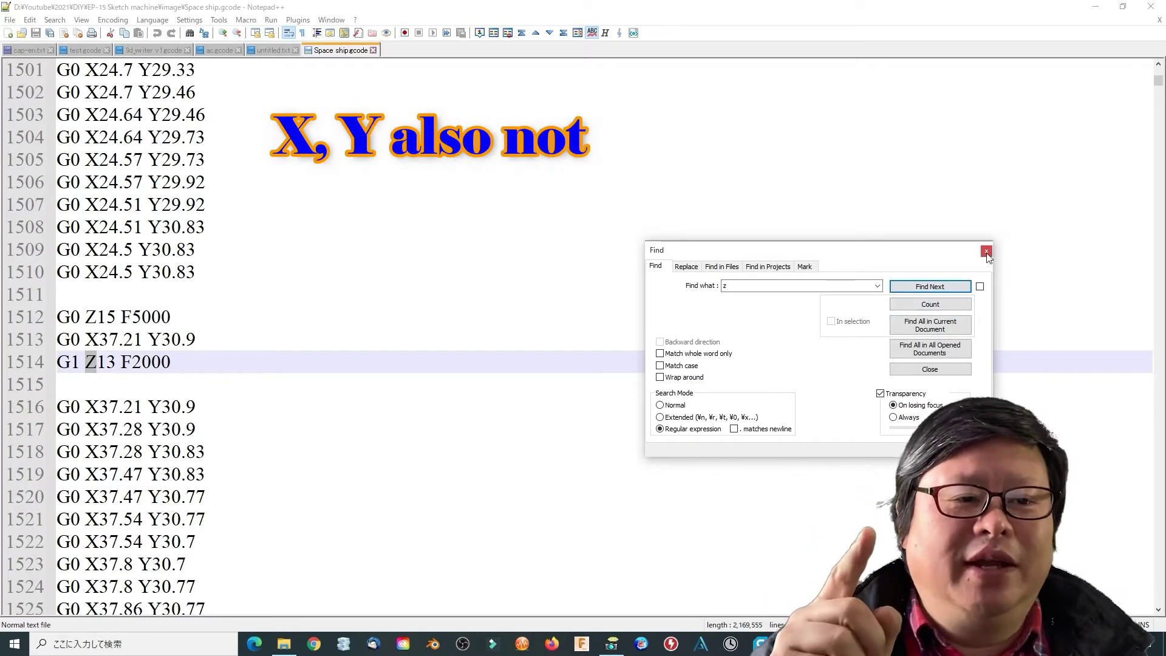
- Search Space ship.gcode for "z-" to check for negative Z values
{"action": "double_click", "coordinate": [753, 285]}
{"action": "type", "text": "-"}
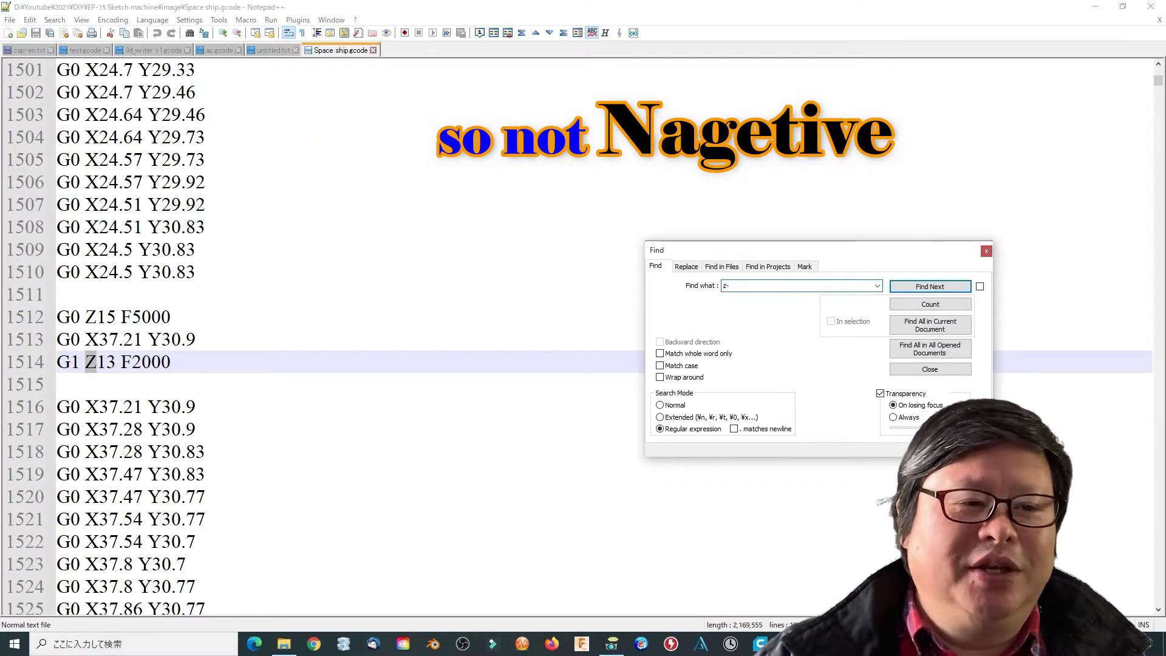
{"action": "left_click", "coordinate": [940, 288]}
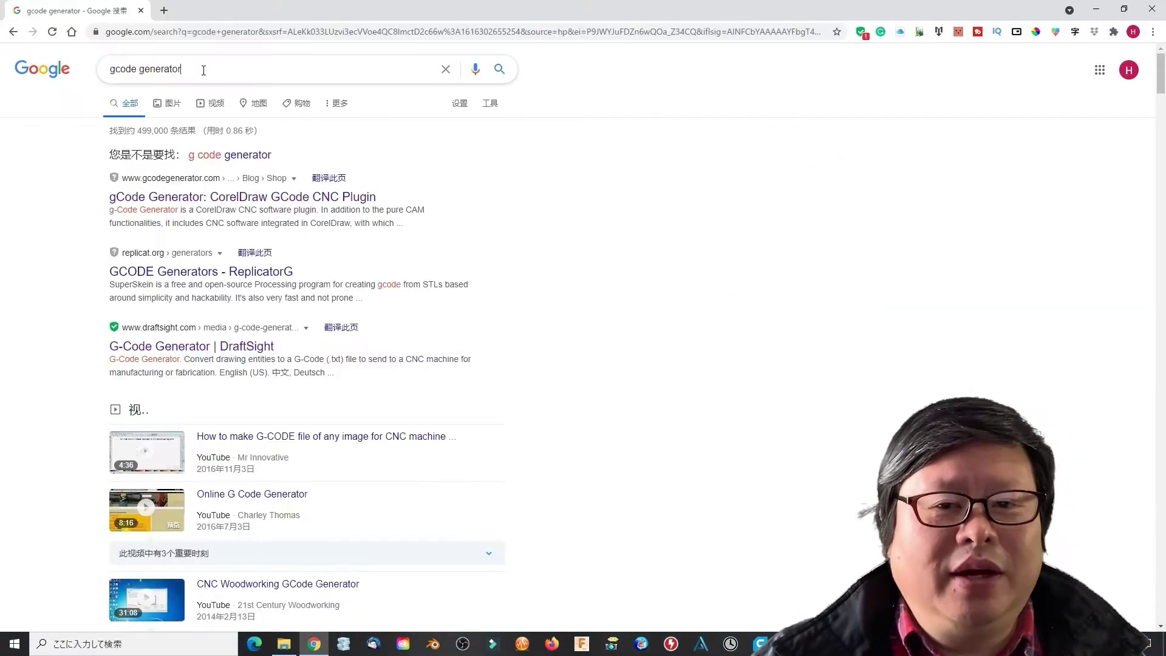
- In Chrome, open the DraftSight G-Code Generator page from the "gcode generator" results, dismiss its support chatbot and read the page
{"action": "left_click", "coordinate": [150, 68]}
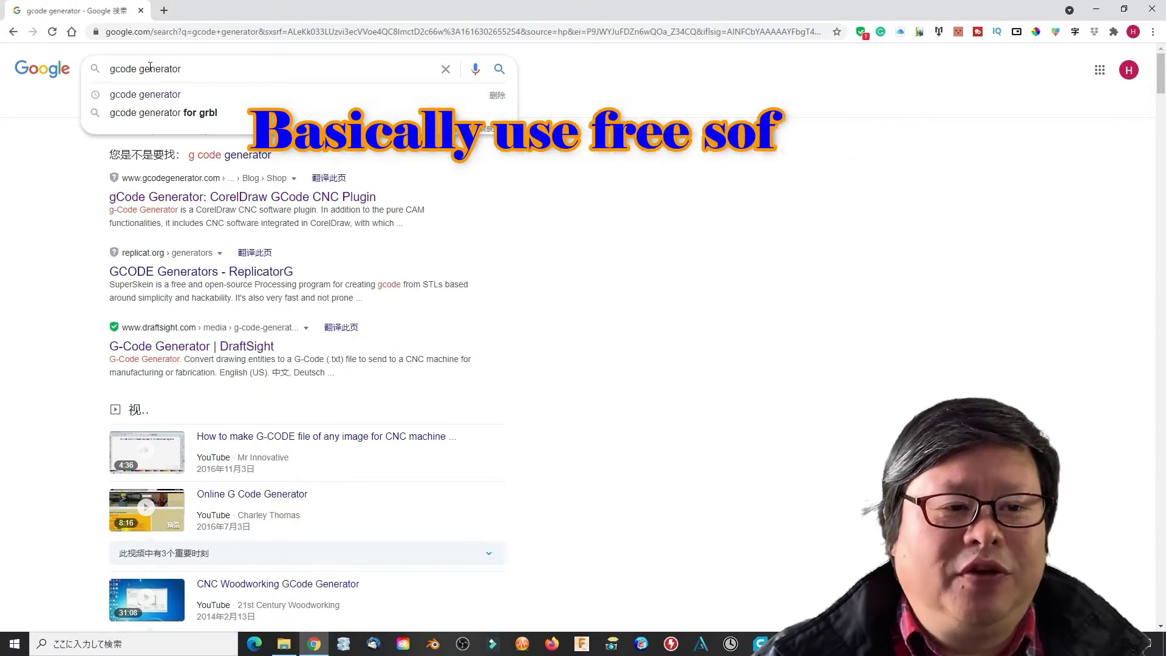
{"action": "left_click", "coordinate": [592, 302]}
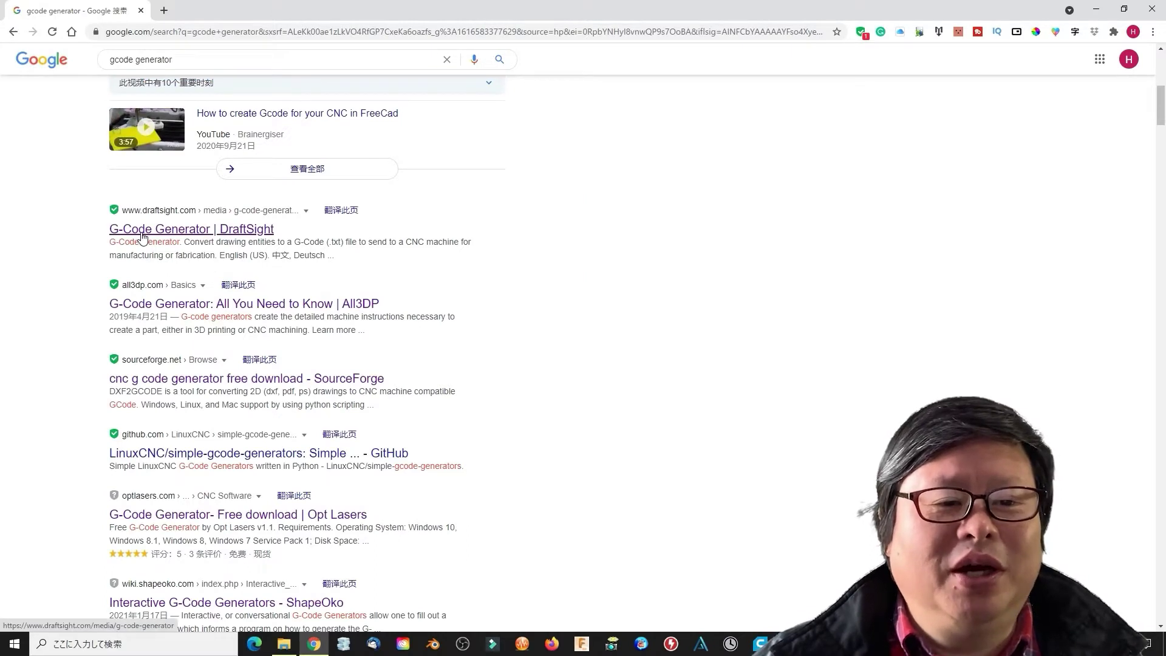
{"action": "left_click", "coordinate": [143, 234]}
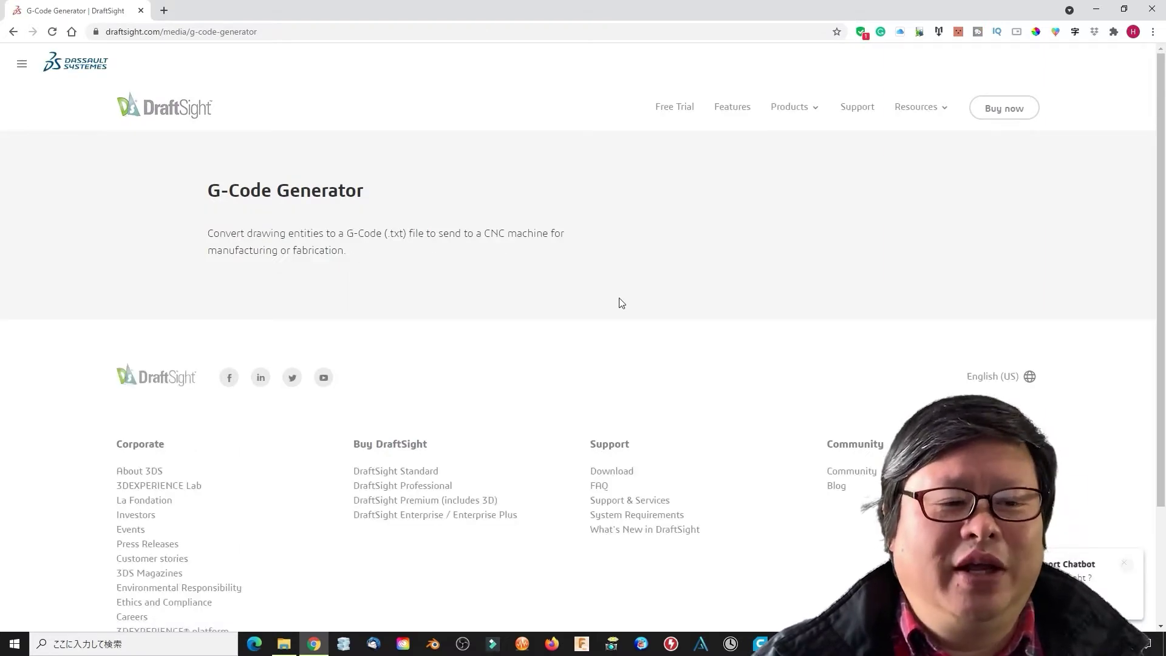
{"action": "scroll", "coordinate": [620, 302], "scroll_direction": "down", "scroll_amount": 2}
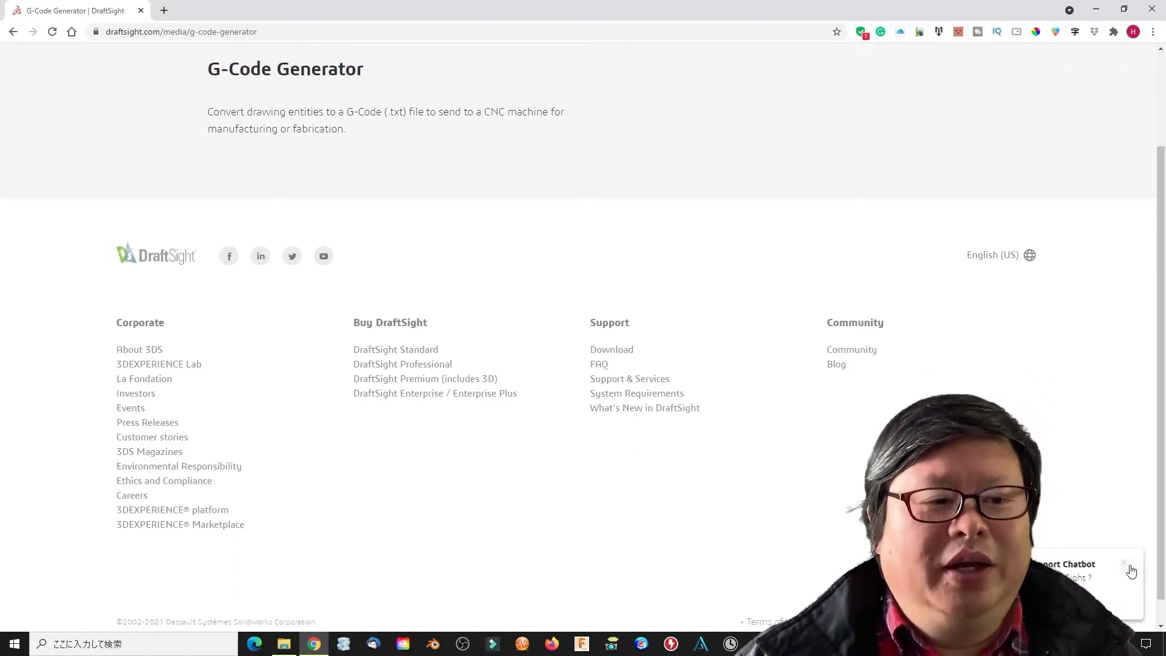
{"action": "left_click", "coordinate": [1128, 566]}
{"action": "scroll", "coordinate": [462, 438], "scroll_direction": "up", "scroll_amount": 1}
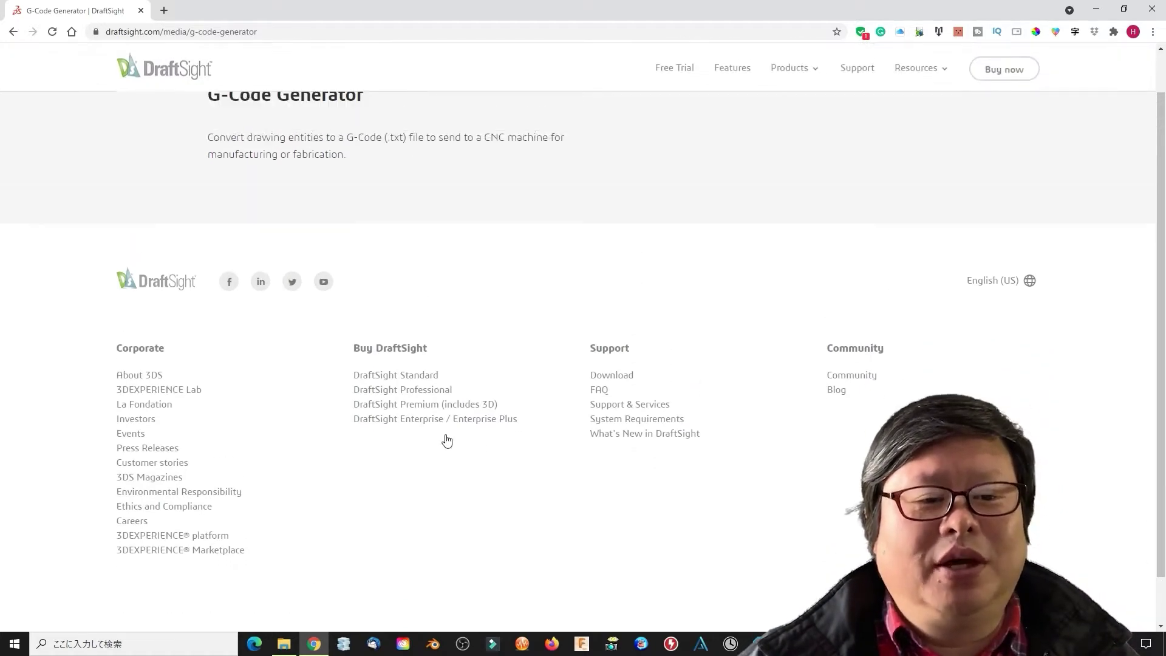
{"action": "scroll", "coordinate": [448, 442], "scroll_direction": "up", "scroll_amount": 2}
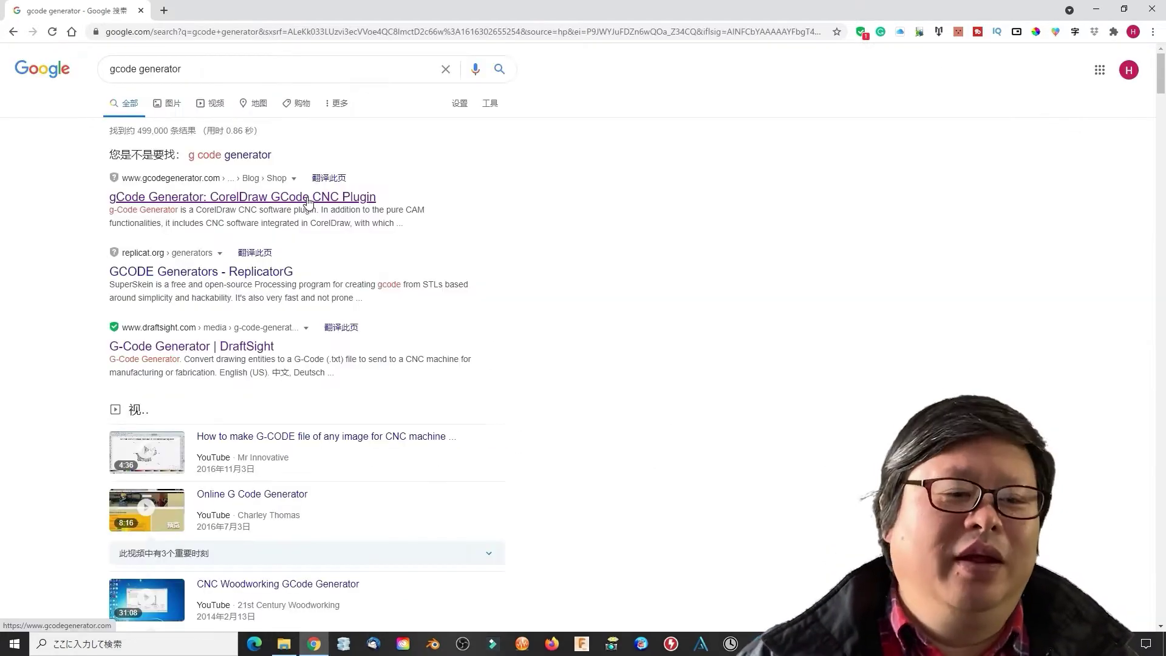
- Open the gCode Generator CorelDraw CNC plugin result and read the description of its CAM environment
{"action": "left_click", "coordinate": [308, 202]}
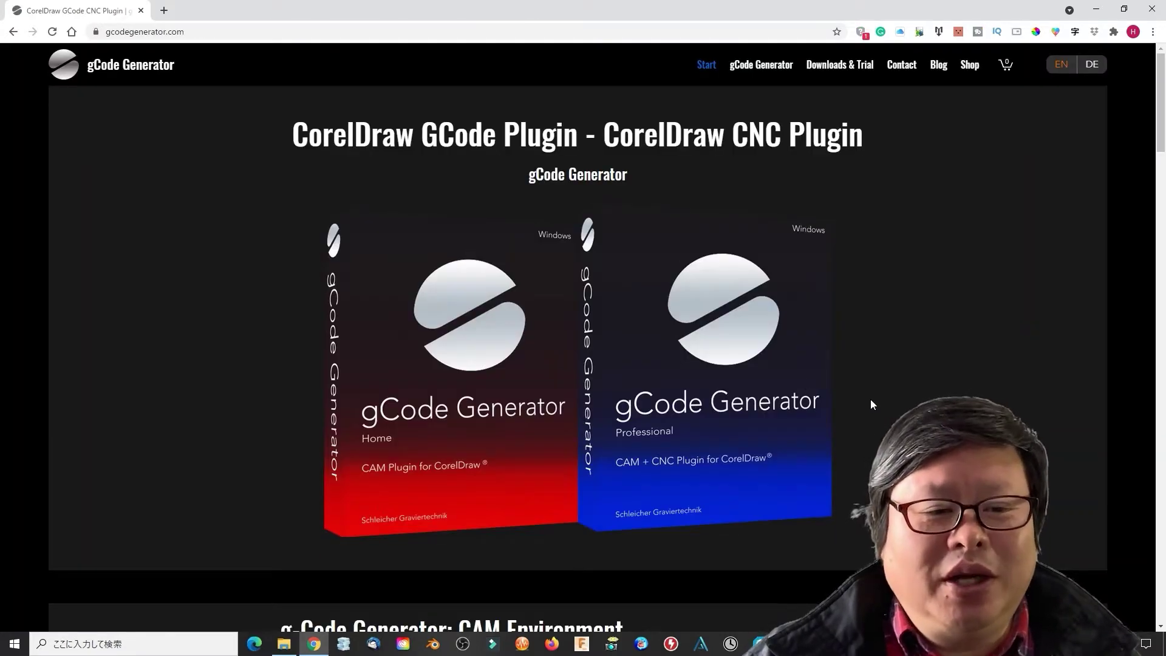
{"action": "scroll", "coordinate": [871, 401], "scroll_direction": "down", "scroll_amount": 4}
{"action": "scroll", "coordinate": [787, 438], "scroll_direction": "down", "scroll_amount": 2}
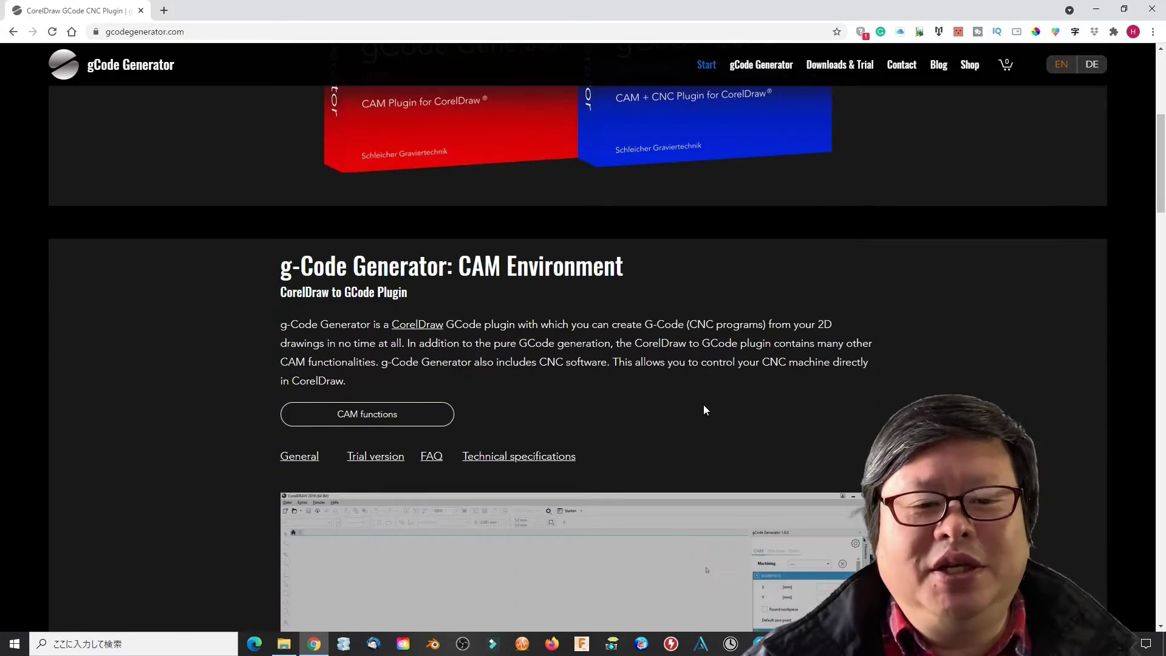
{"action": "scroll", "coordinate": [676, 396], "scroll_direction": "down", "scroll_amount": 3}
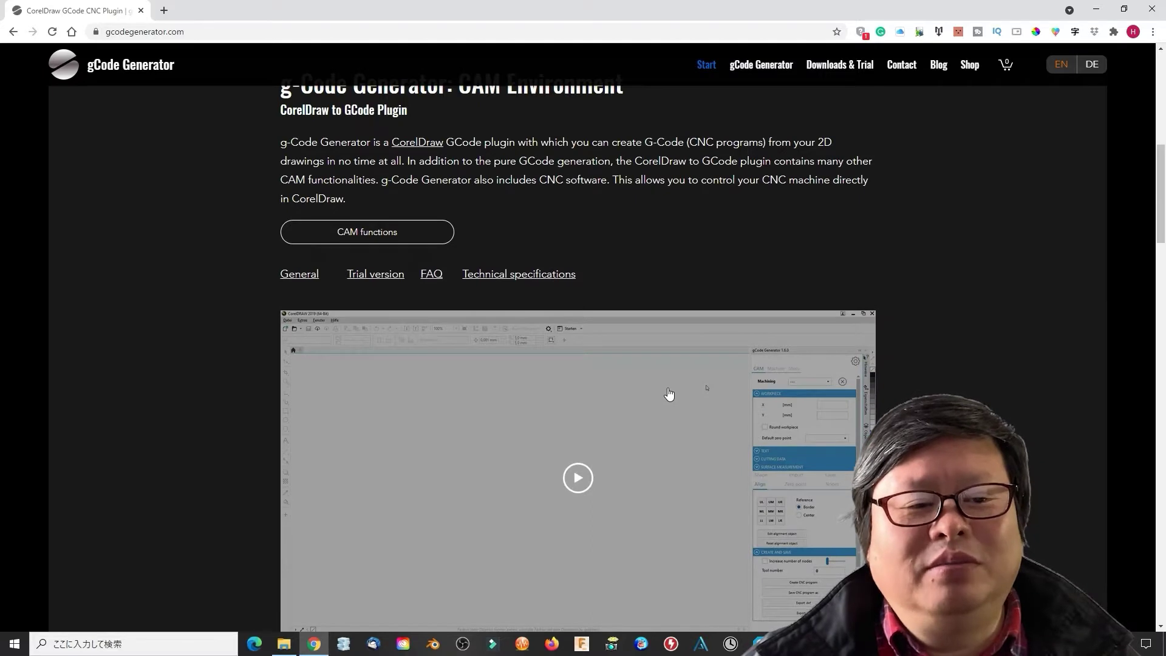
{"action": "scroll", "coordinate": [669, 395], "scroll_direction": "up", "scroll_amount": 2}
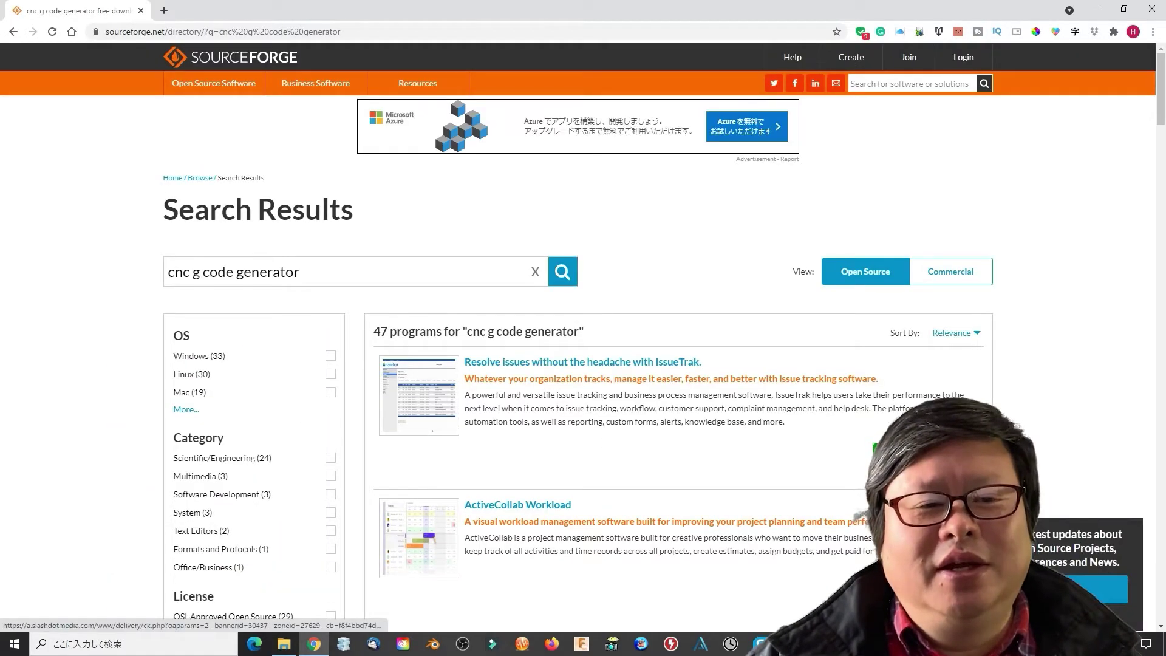
- Look through the SourceForge search results for "cnc g code generator" for usable open-source programs
{"action": "scroll", "coordinate": [583, 446], "scroll_direction": "down", "scroll_amount": 2}
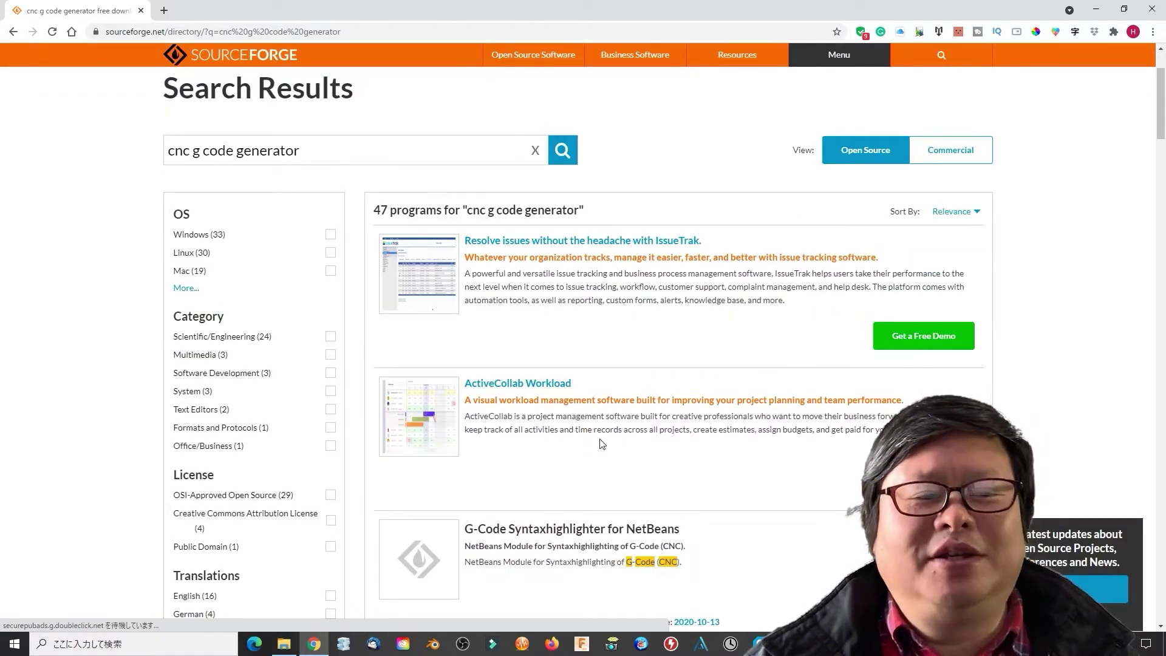
{"action": "scroll", "coordinate": [699, 448], "scroll_direction": "down", "scroll_amount": 5}
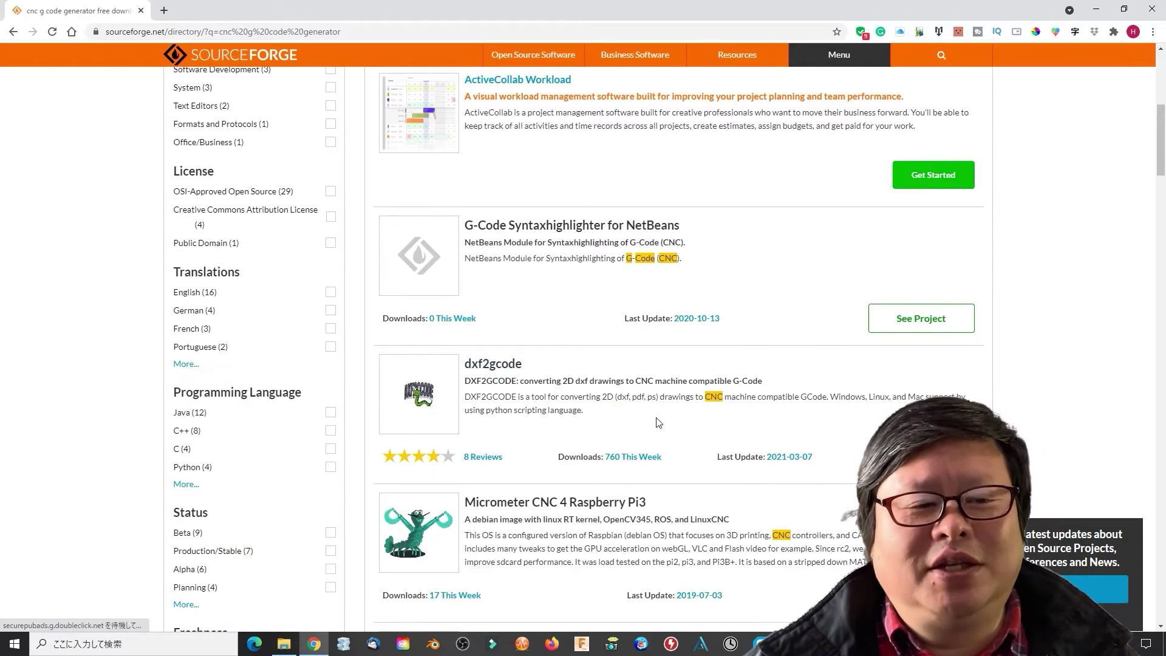
{"action": "scroll", "coordinate": [588, 410], "scroll_direction": "down", "scroll_amount": 3}
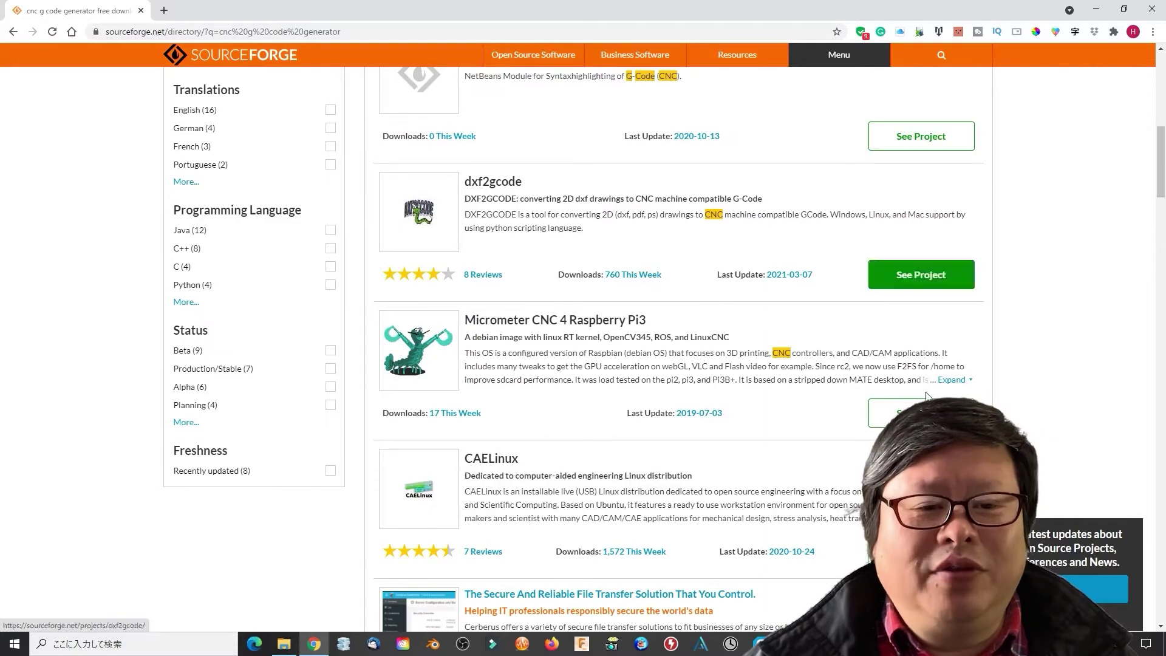
{"action": "scroll", "coordinate": [678, 397], "scroll_direction": "down", "scroll_amount": 10}
{"action": "scroll", "coordinate": [588, 399], "scroll_direction": "down", "scroll_amount": 8}
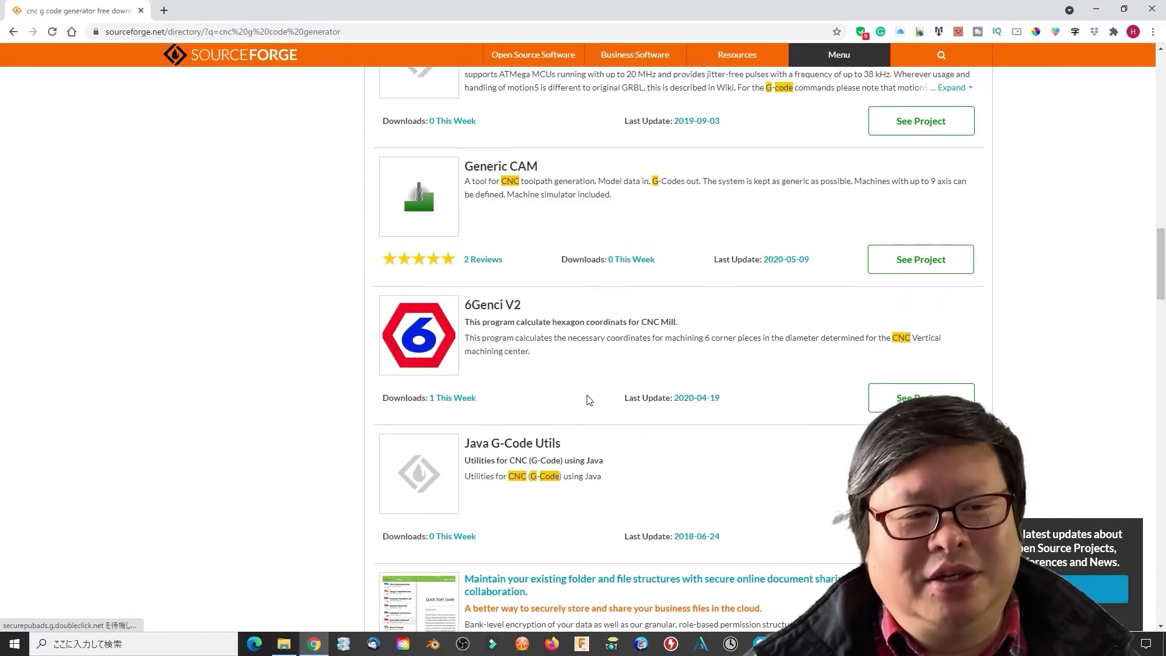
{"action": "scroll", "coordinate": [823, 426], "scroll_direction": "down", "scroll_amount": 3}
{"action": "scroll", "coordinate": [823, 426], "scroll_direction": "down", "scroll_amount": 9}
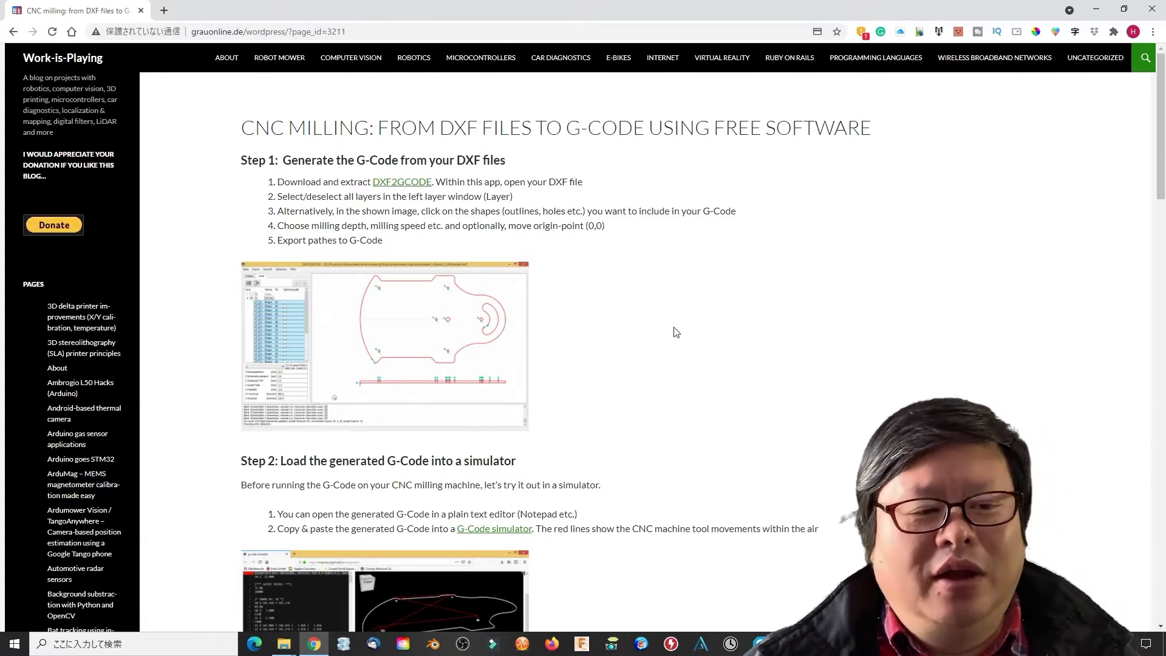
- Read the three-step article on converting DXF files to G-code for CNC milling using free software
{"action": "scroll", "coordinate": [676, 332], "scroll_direction": "down", "scroll_amount": 4}
{"action": "scroll", "coordinate": [676, 332], "scroll_direction": "up", "scroll_amount": 1}
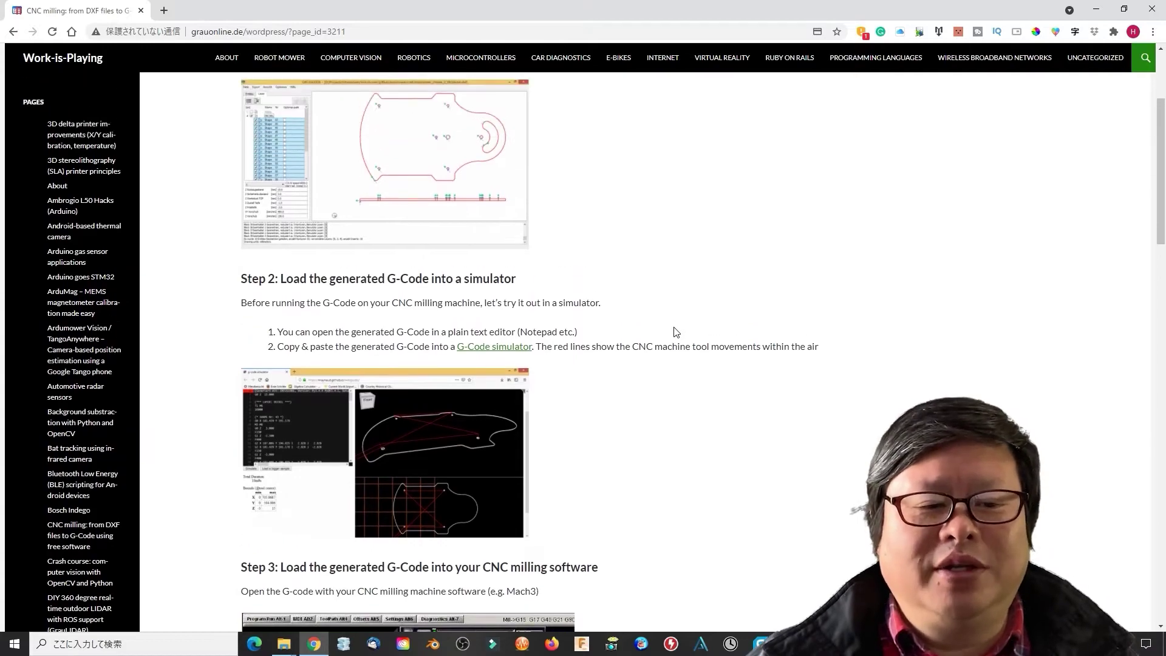
{"action": "scroll", "coordinate": [632, 306], "scroll_direction": "up", "scroll_amount": 2}
{"action": "scroll", "coordinate": [632, 307], "scroll_direction": "down", "scroll_amount": 7}
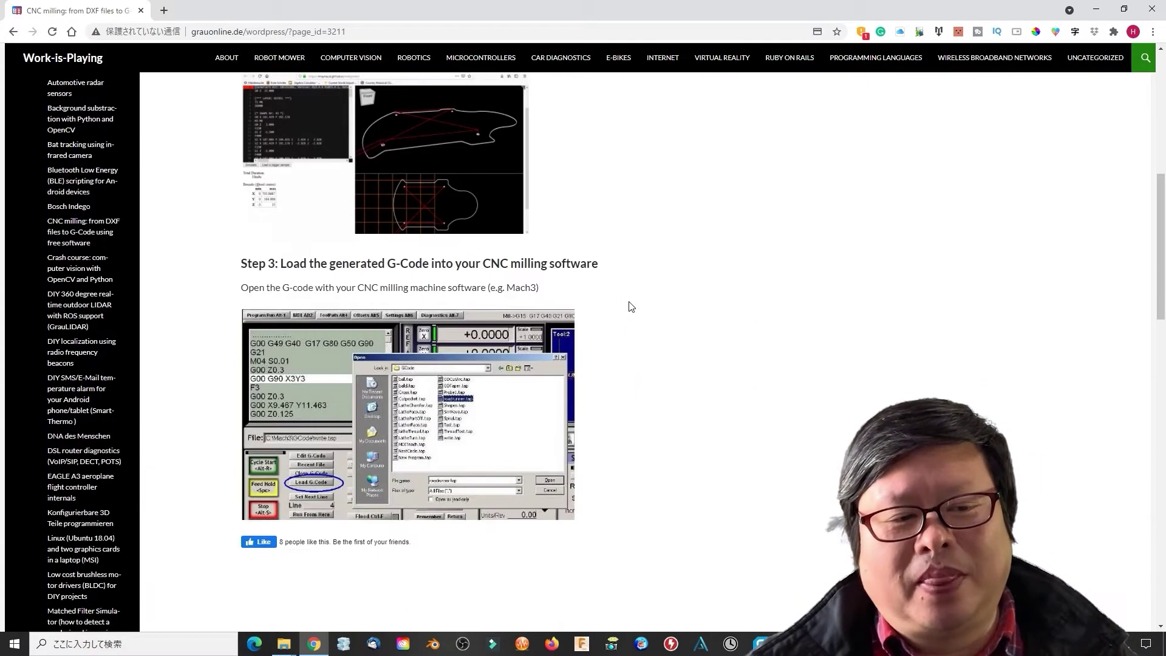
- Open the "5 Best Free DXF to GCode Converter Software For Windows" result for "dxf to gcode" and read the LazyCam entry
{"action": "scroll", "coordinate": [697, 355], "scroll_direction": "down", "scroll_amount": 12}
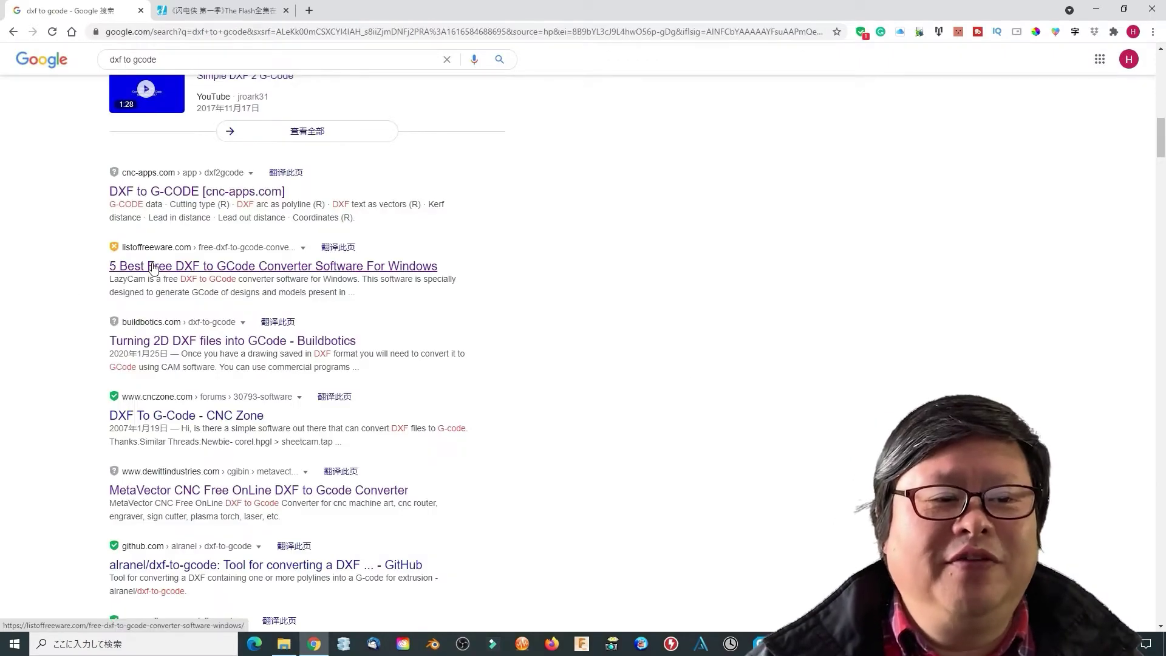
{"action": "left_click", "coordinate": [257, 271]}
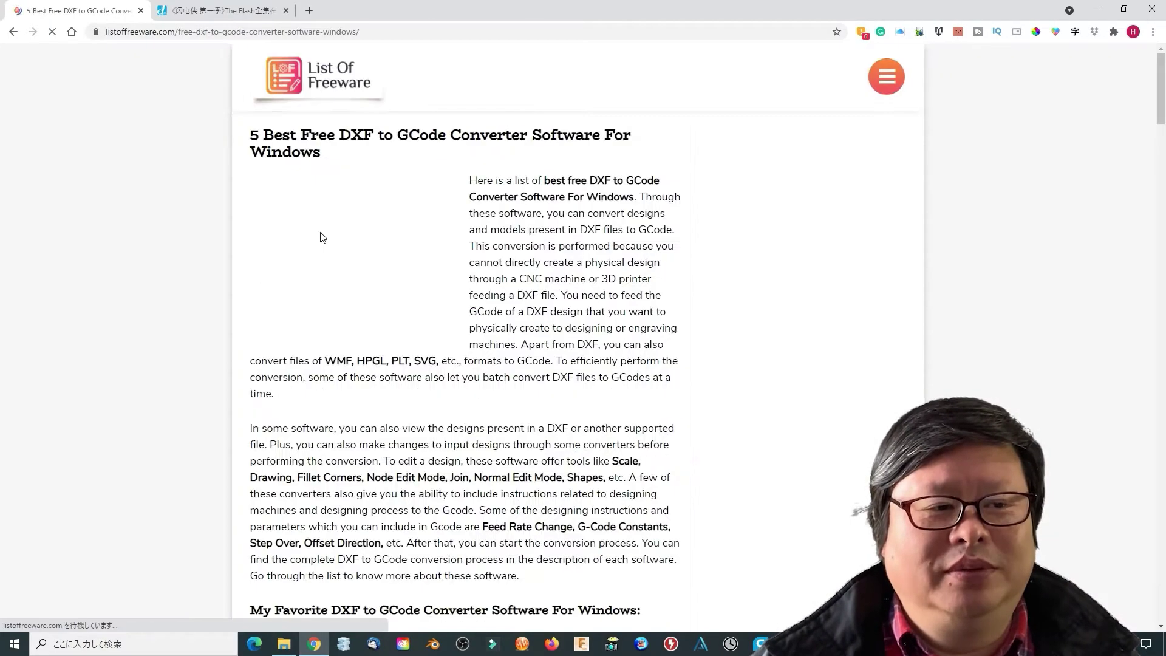
{"action": "scroll", "coordinate": [571, 364], "scroll_direction": "down", "scroll_amount": 4}
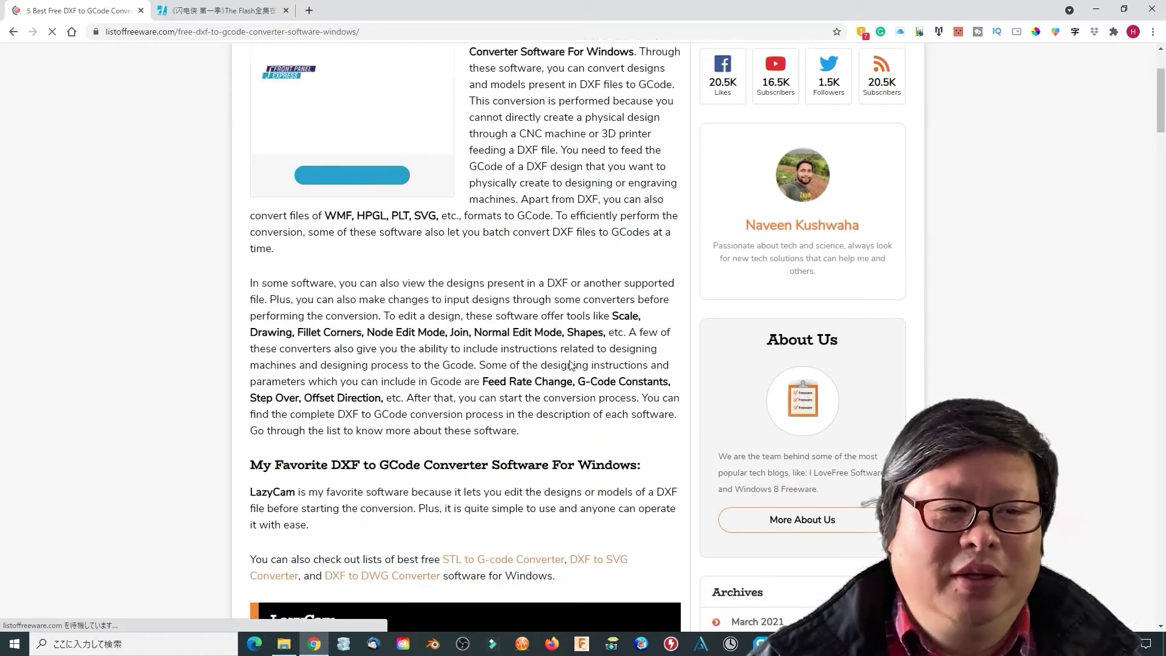
{"action": "scroll", "coordinate": [571, 365], "scroll_direction": "down", "scroll_amount": 3}
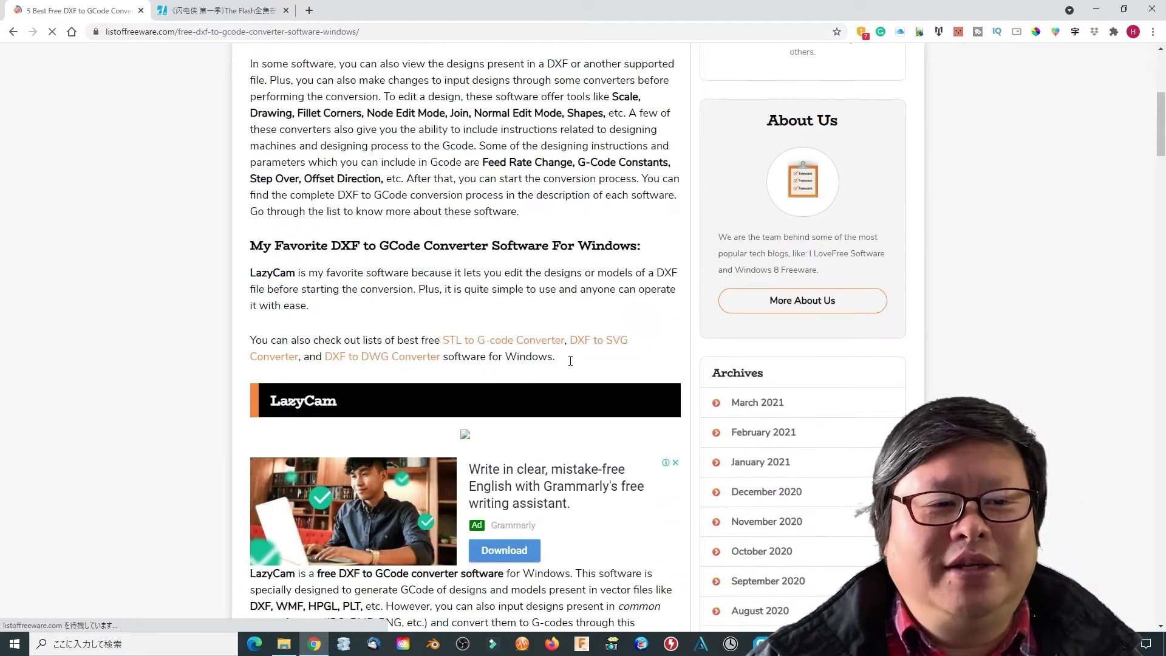
{"action": "scroll", "coordinate": [571, 361], "scroll_direction": "down", "scroll_amount": 2}
{"action": "scroll", "coordinate": [562, 371], "scroll_direction": "up", "scroll_amount": 2}
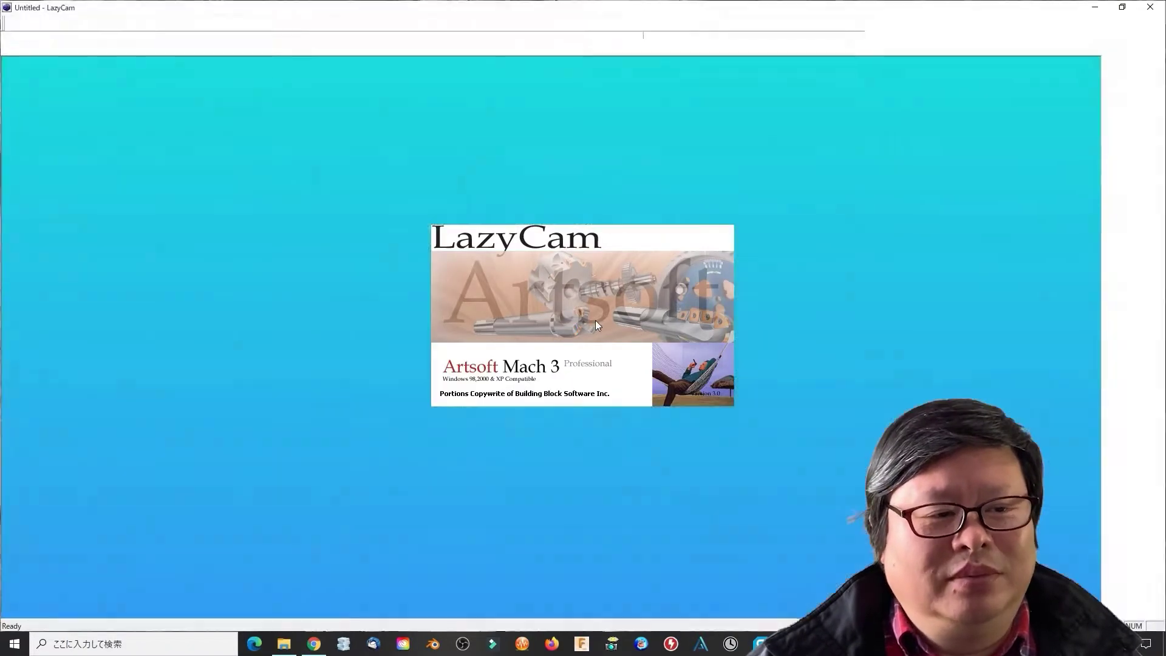
- In LazyCam, import the drawing Test.dxf from the dxf folder as a Turn session
{"action": "left_click", "coordinate": [112, 46]}
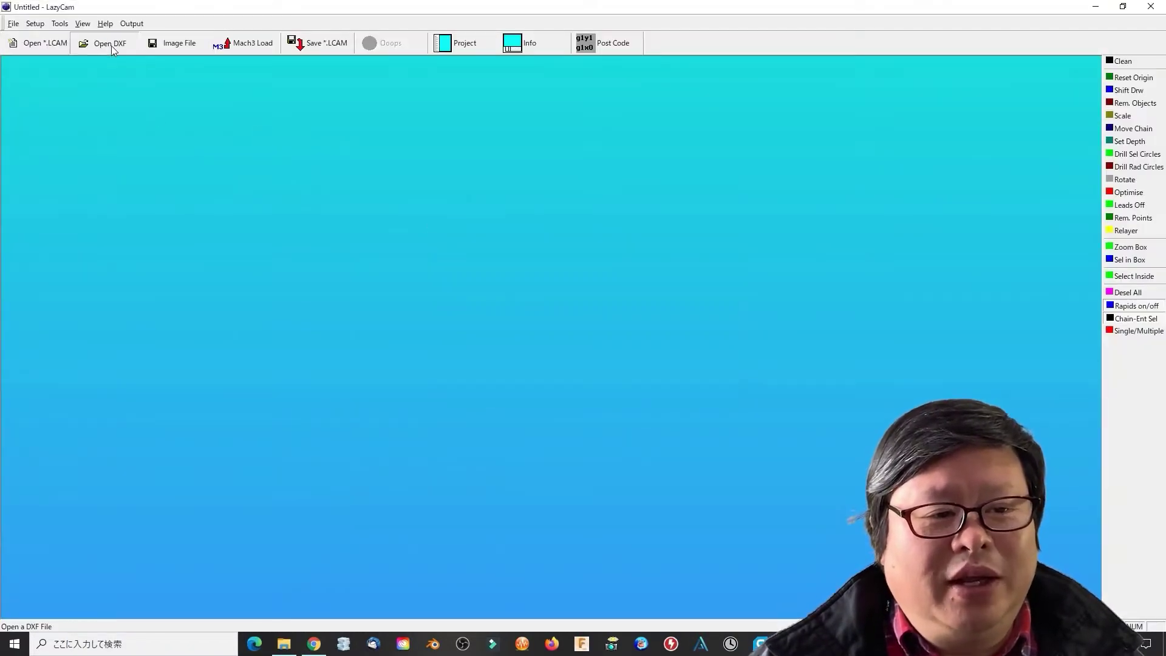
{"action": "left_click", "coordinate": [556, 257]}
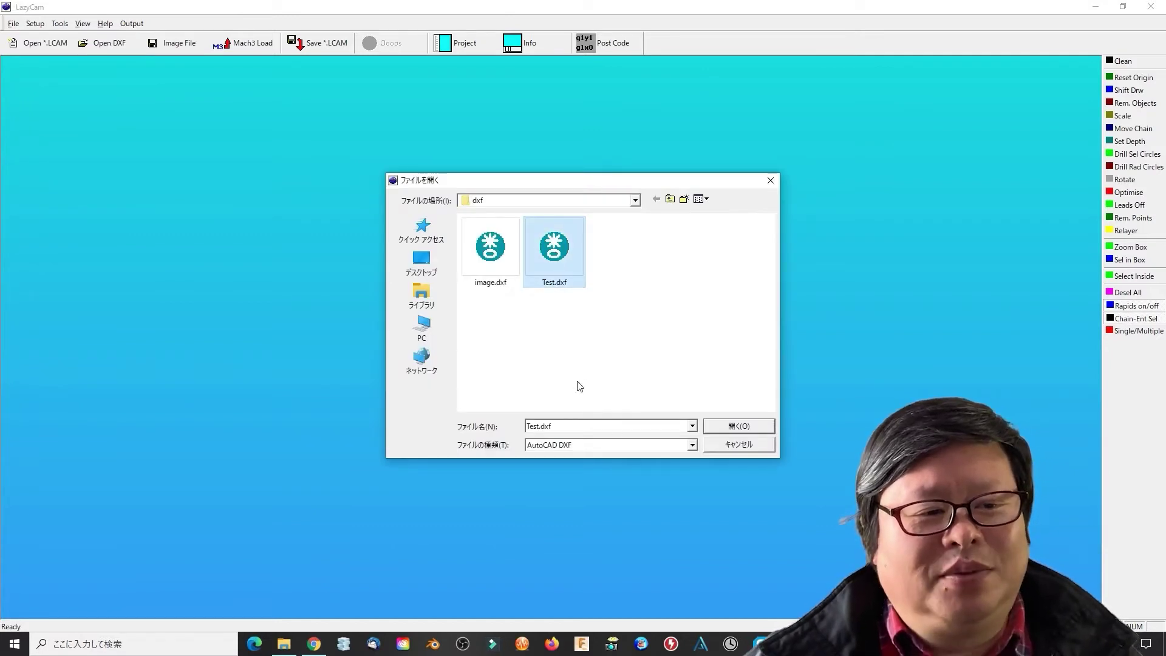
{"action": "left_click", "coordinate": [492, 244]}
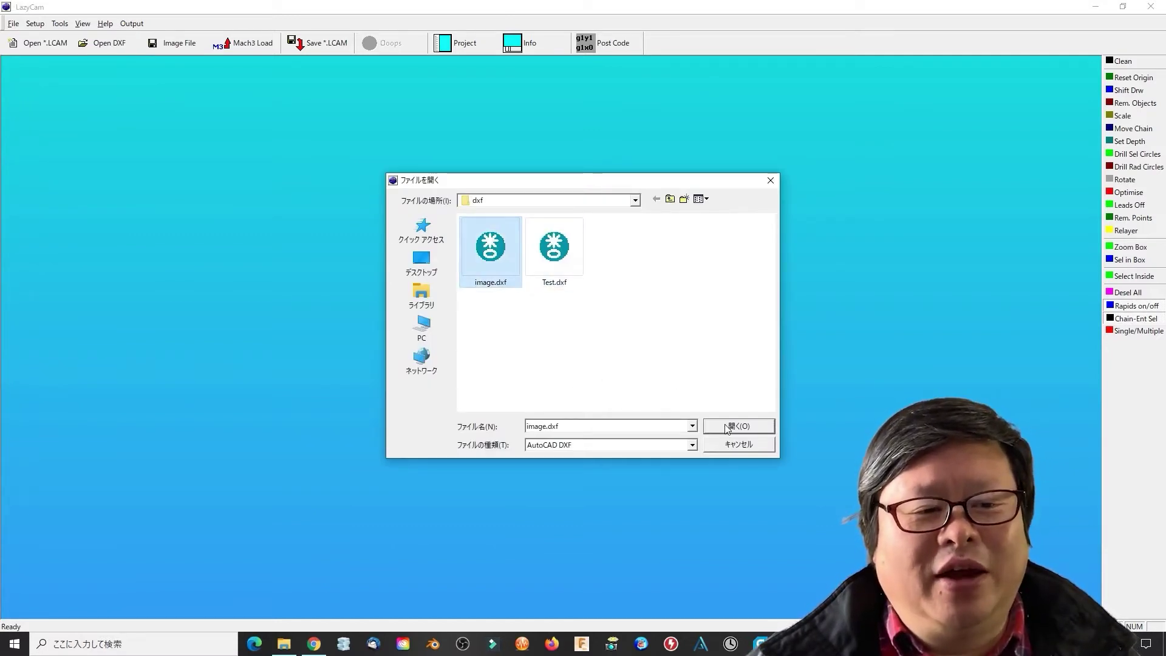
{"action": "left_click", "coordinate": [553, 247]}
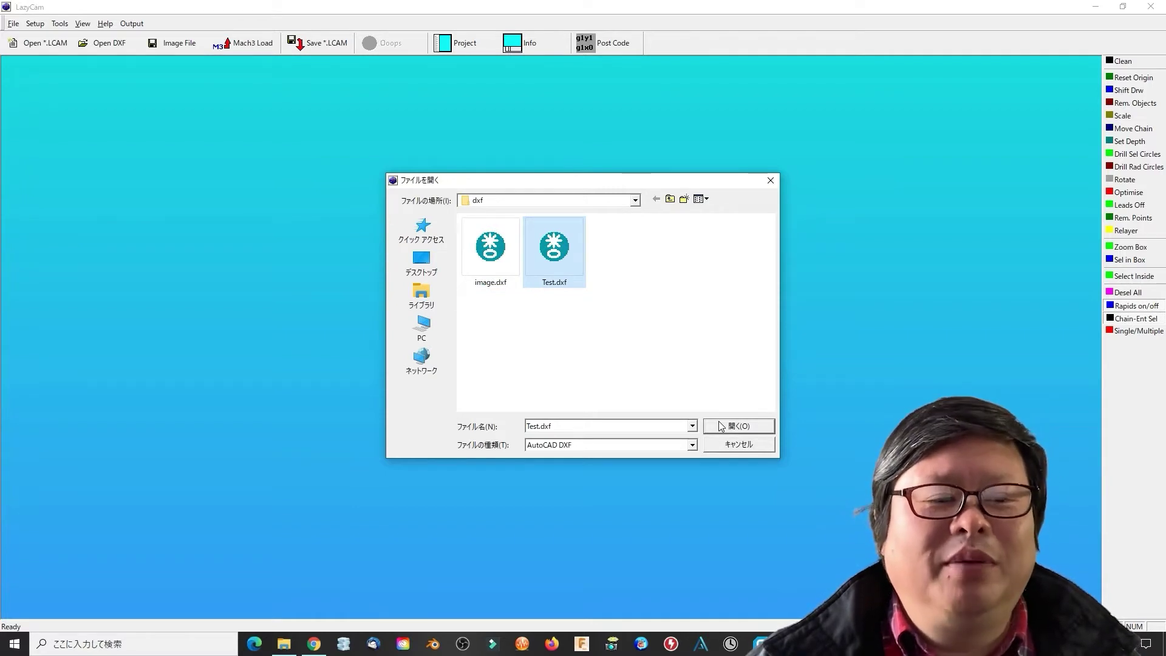
{"action": "left_click", "coordinate": [722, 427]}
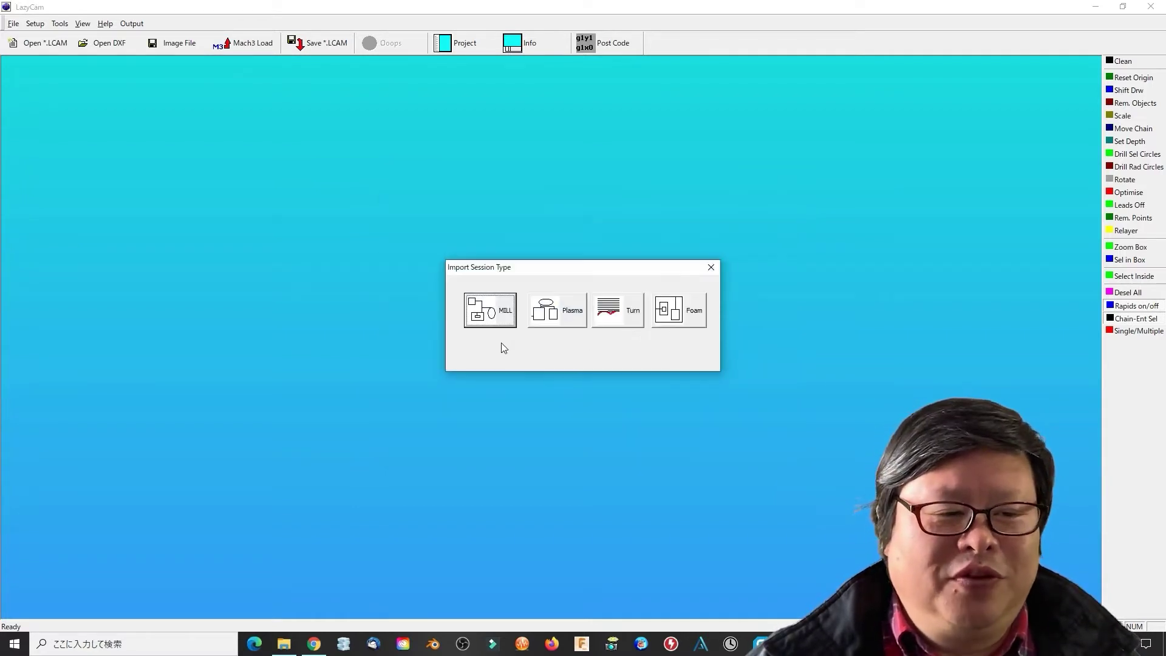
{"action": "left_click", "coordinate": [619, 316]}
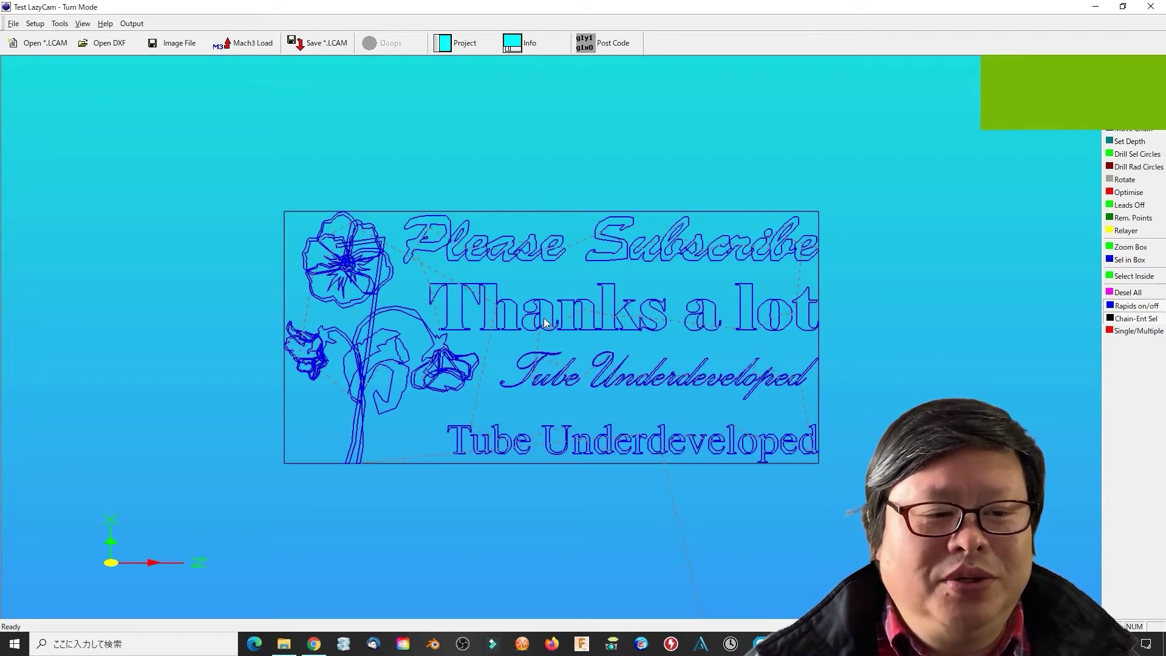
- Look through LazyCam's file and setup commands, its posting options and the post processor file selection
{"action": "left_click", "coordinate": [13, 24]}
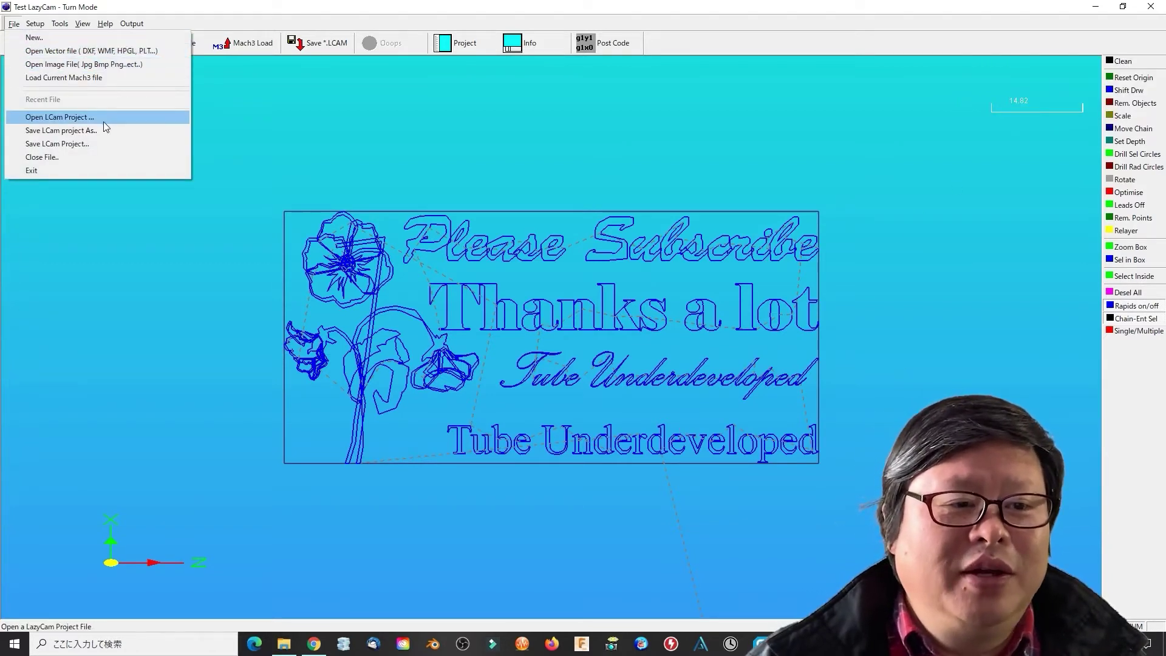
{"action": "left_click", "coordinate": [35, 24]}
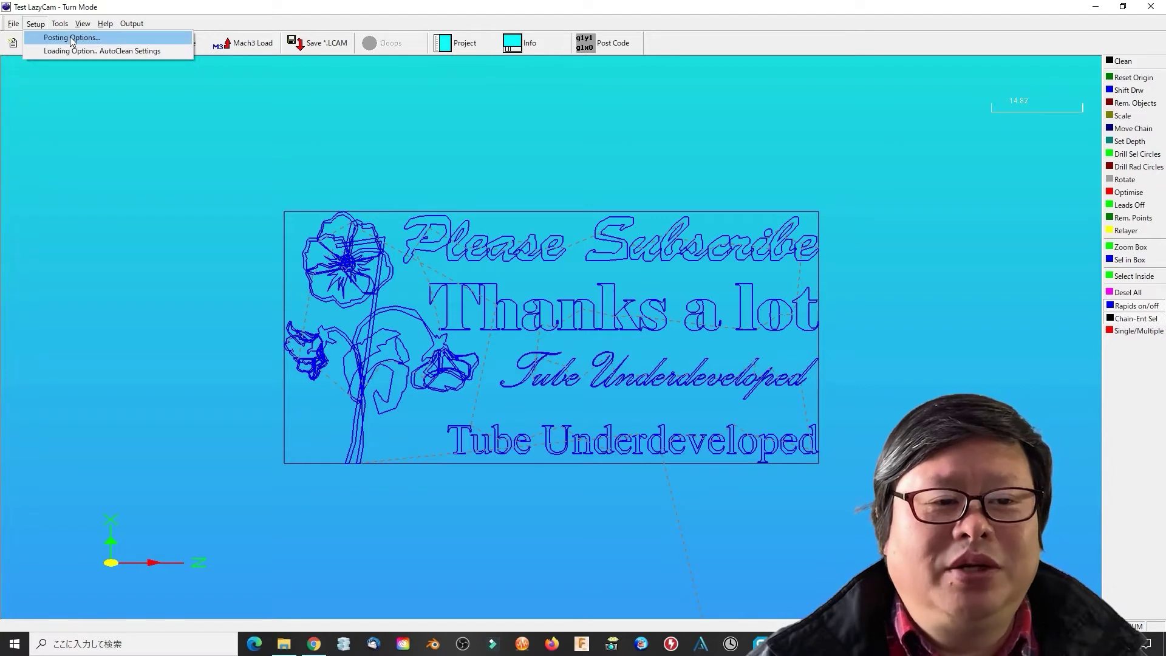
{"action": "left_click", "coordinate": [70, 37]}
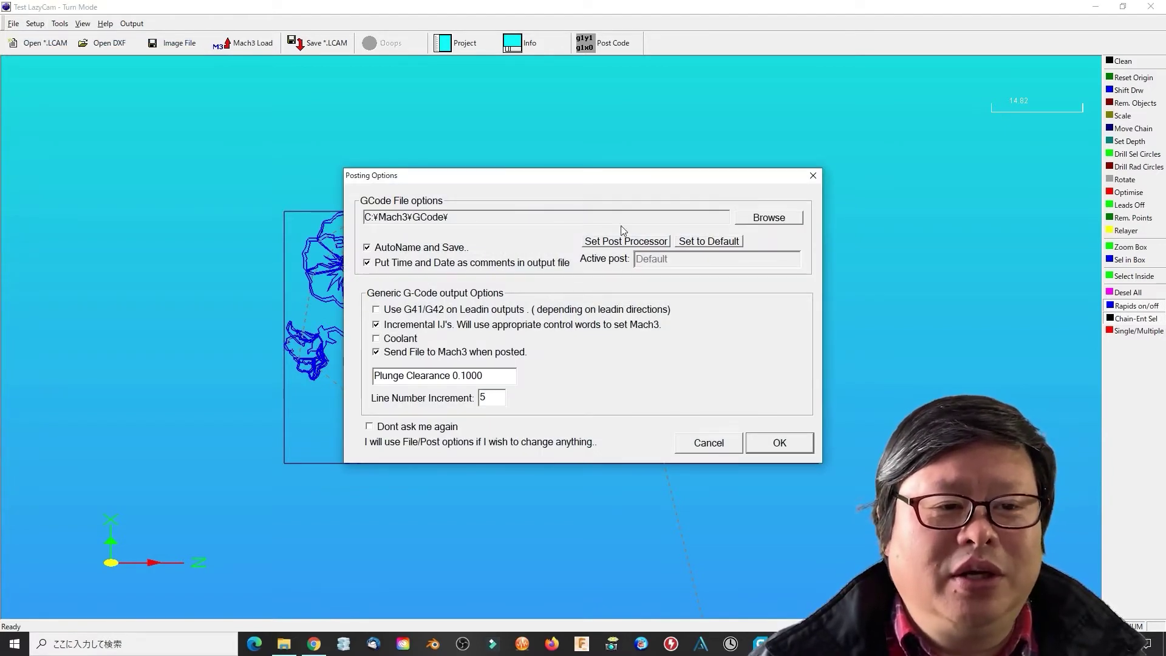
{"action": "left_click", "coordinate": [647, 245]}
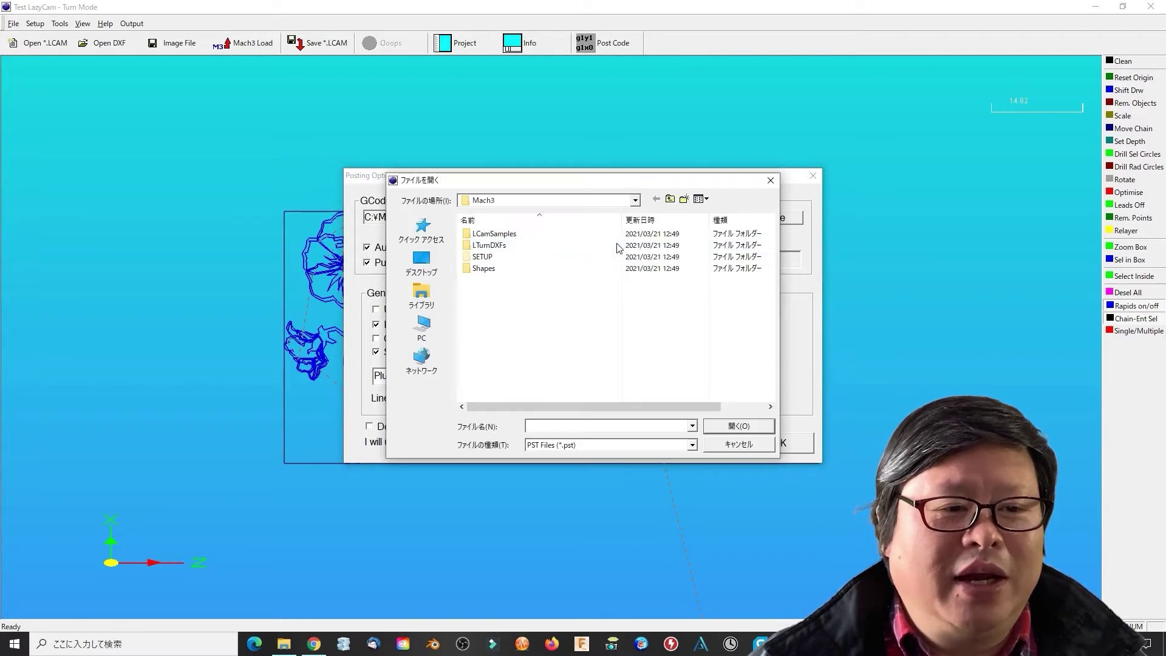
{"action": "left_click", "coordinate": [741, 442]}
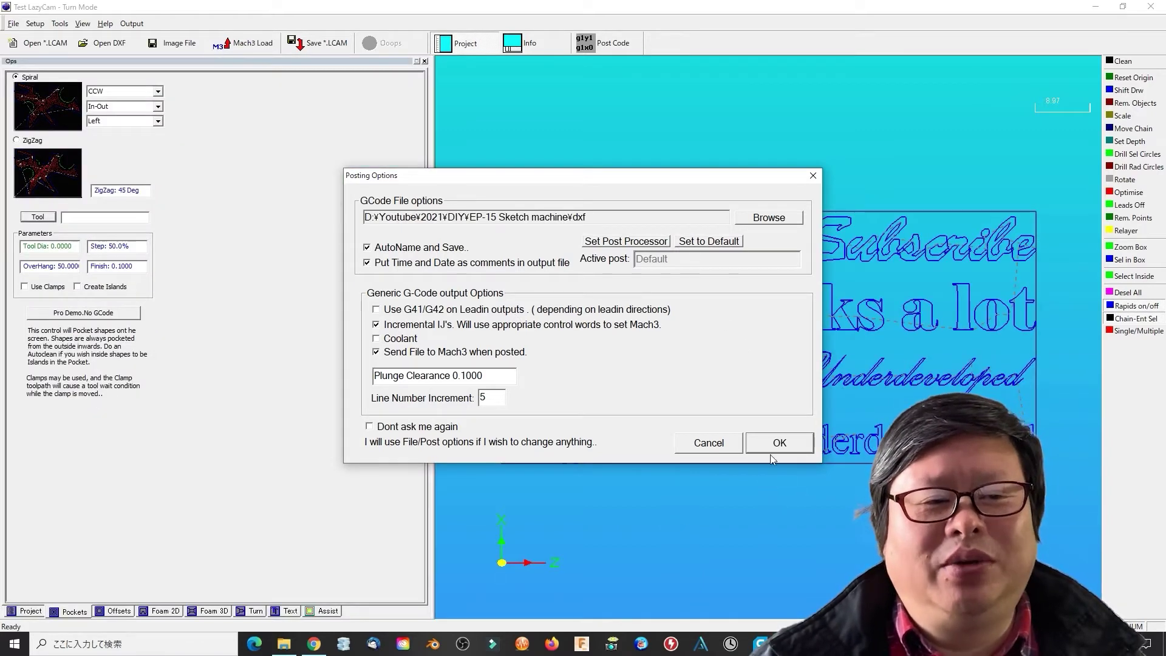
- Post the LazyCam G-code to the EP-15 Sketch machine dxf folder and rename the output file as Test4.gcode
{"action": "left_click", "coordinate": [780, 442]}
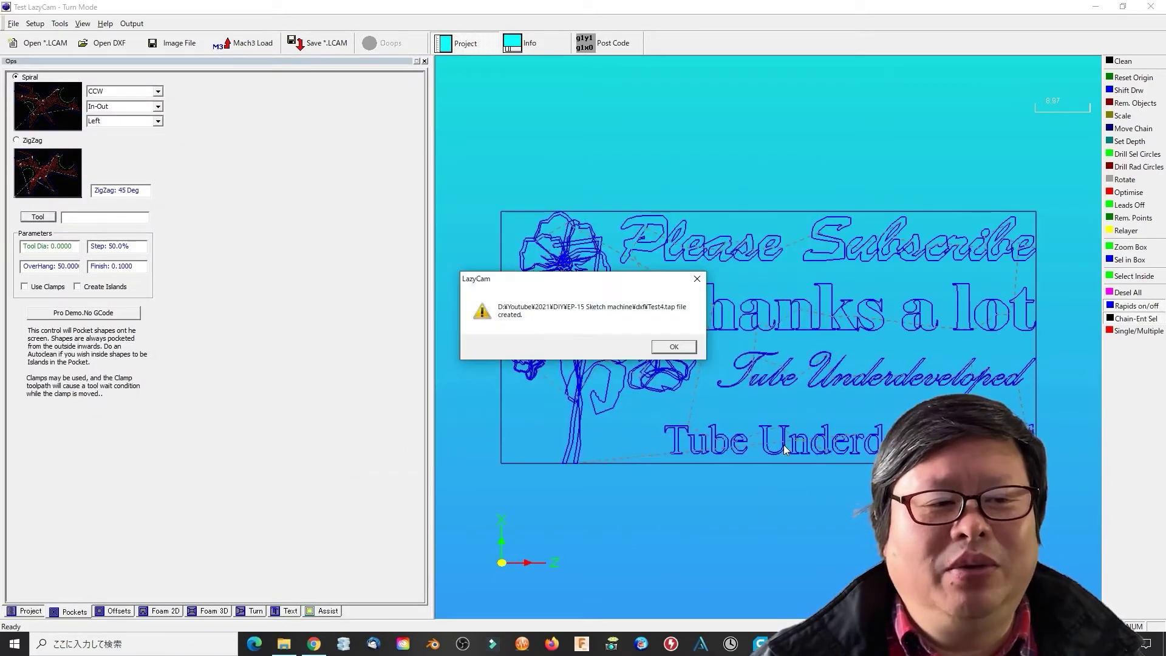
{"action": "left_click", "coordinate": [693, 351]}
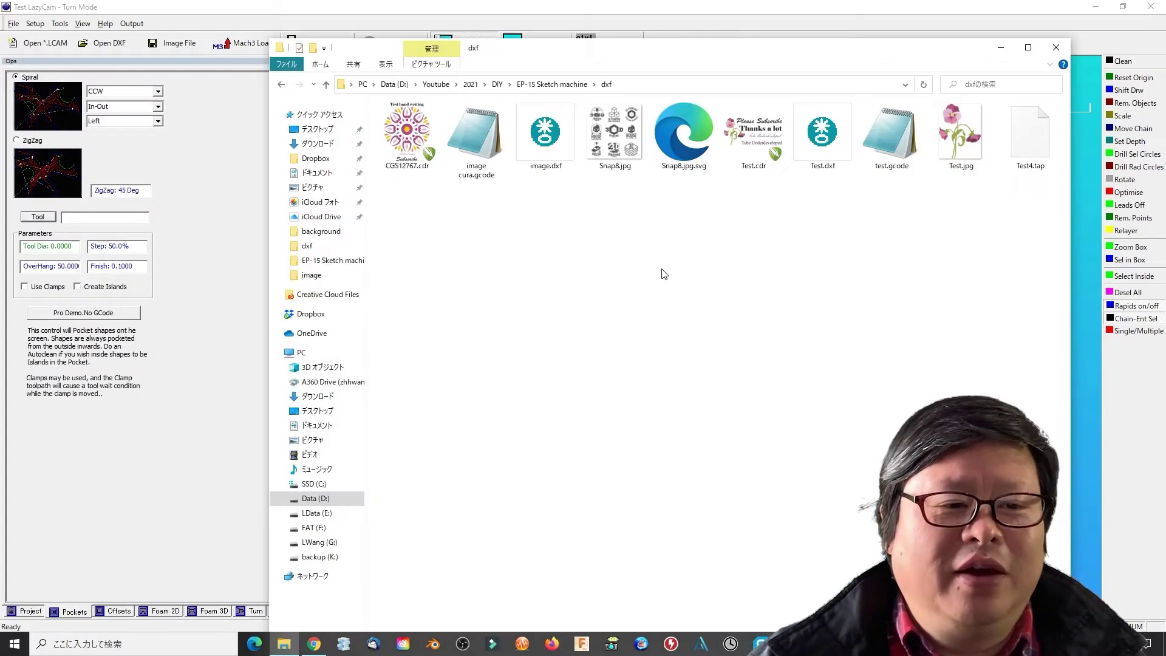
{"action": "right_click", "coordinate": [1023, 153]}
{"action": "left_click", "coordinate": [1044, 370]}
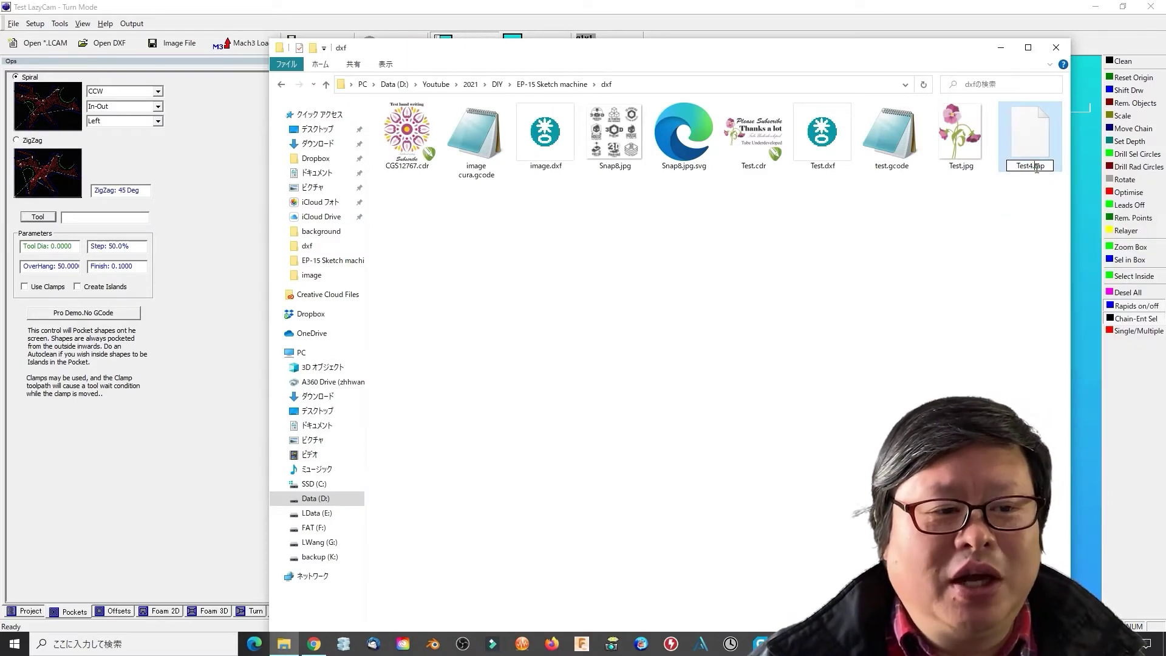
{"action": "type", "text": "gcode"}
{"action": "key", "text": "Return"}
{"action": "key", "text": "Return"}
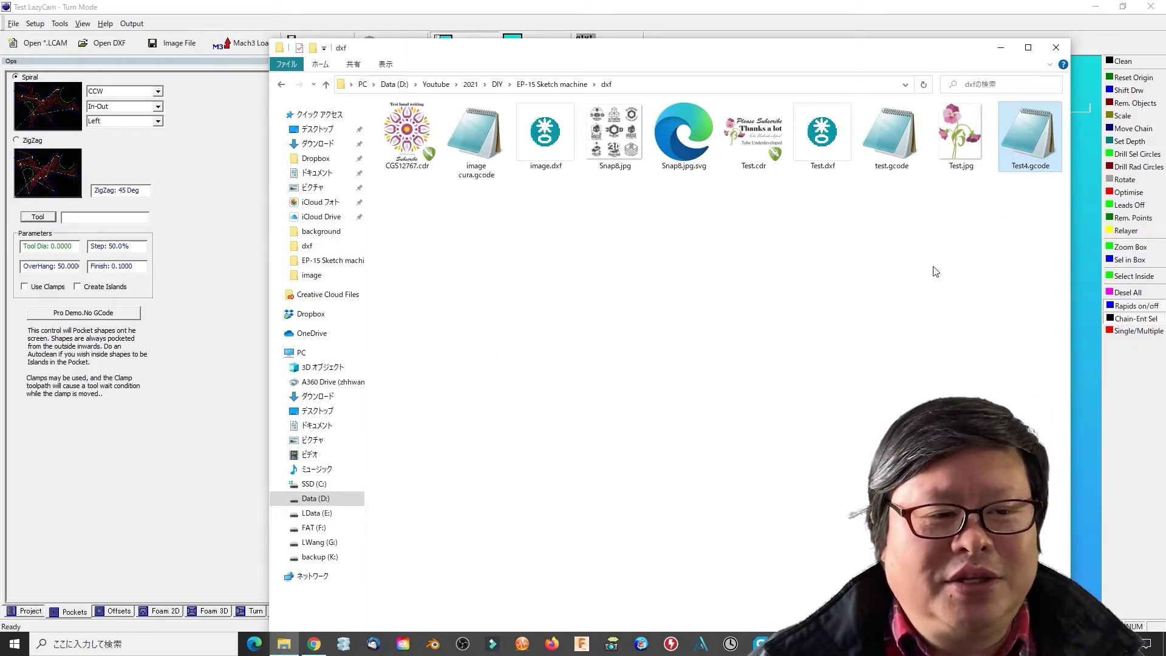
- Open Test4.gcode in Notepad and examine its X and Z coordinates
{"action": "double_click", "coordinate": [1030, 137]}
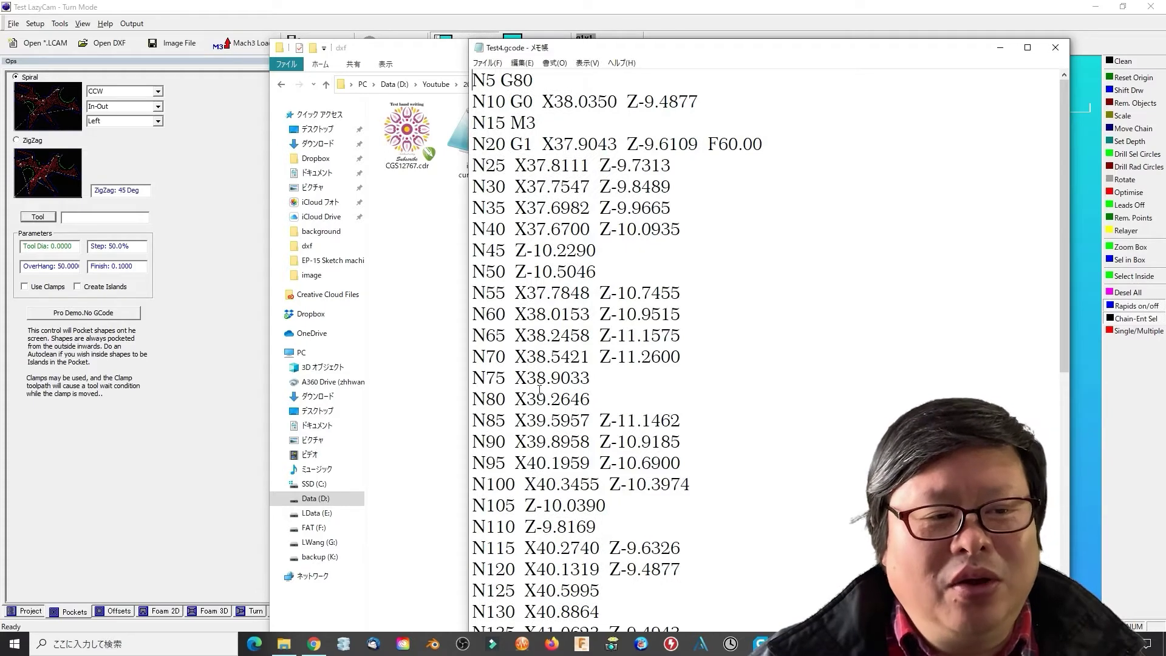
{"action": "scroll", "coordinate": [524, 347], "scroll_direction": "down", "scroll_amount": 8}
{"action": "scroll", "coordinate": [551, 204], "scroll_direction": "up", "scroll_amount": 8}
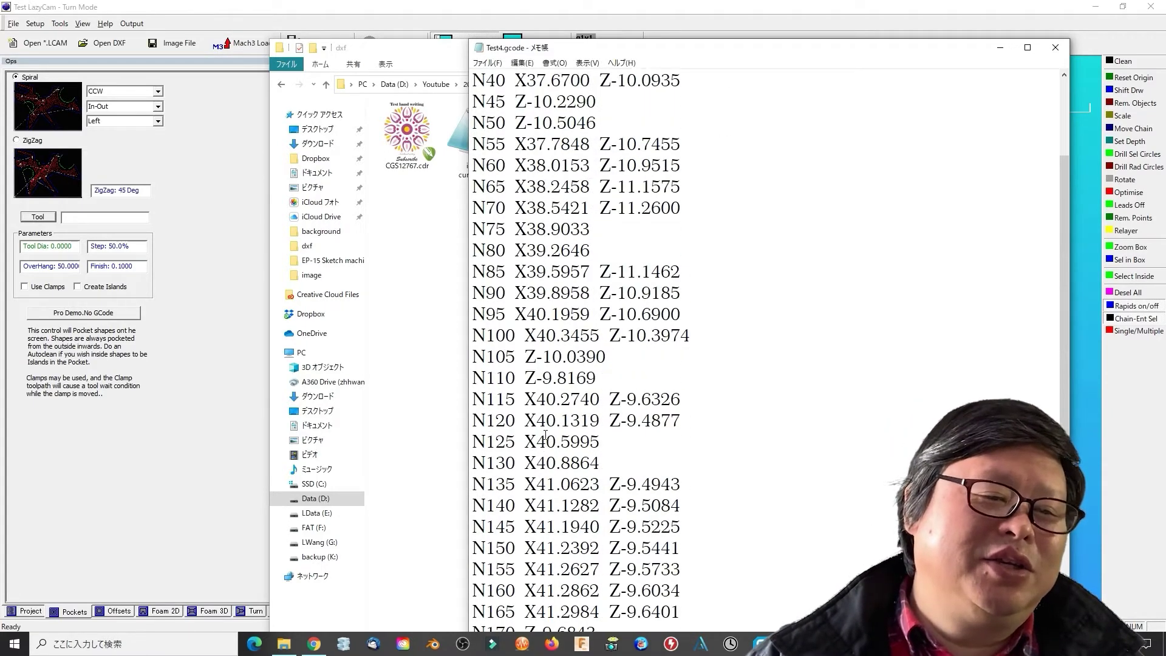
{"action": "scroll", "coordinate": [557, 243], "scroll_direction": "down", "scroll_amount": 4}
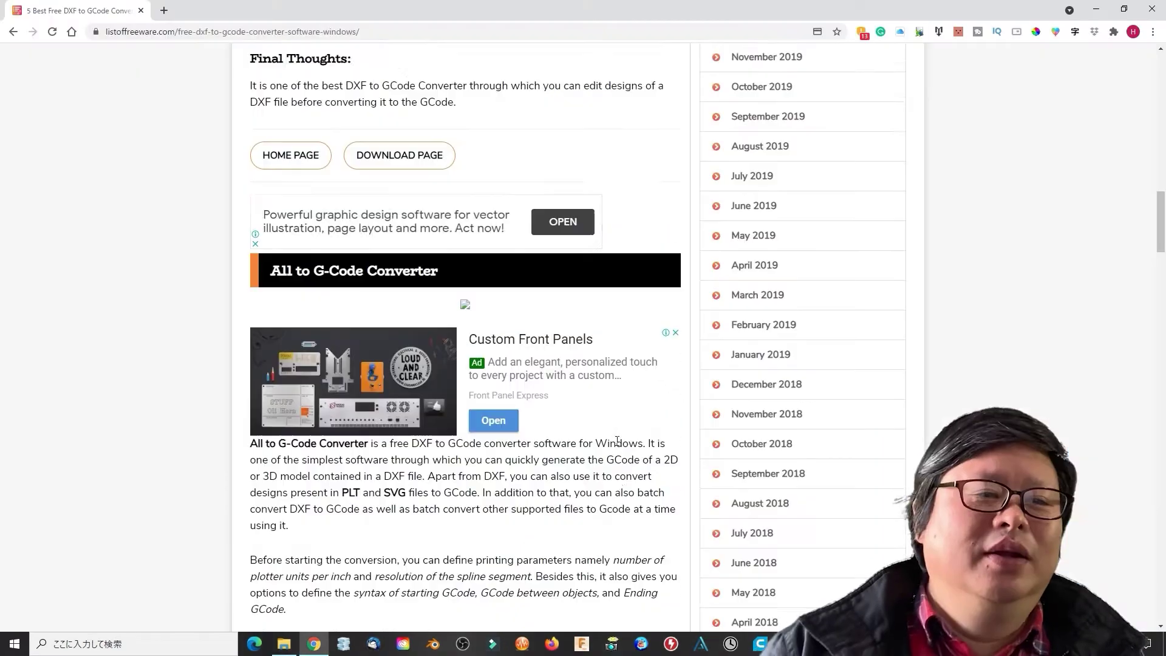
- In All to G-Code Converter, load Test.dxf from the dxf folder and convert it to G-code in the source location
{"action": "scroll", "coordinate": [336, 297], "scroll_direction": "down", "scroll_amount": 3}
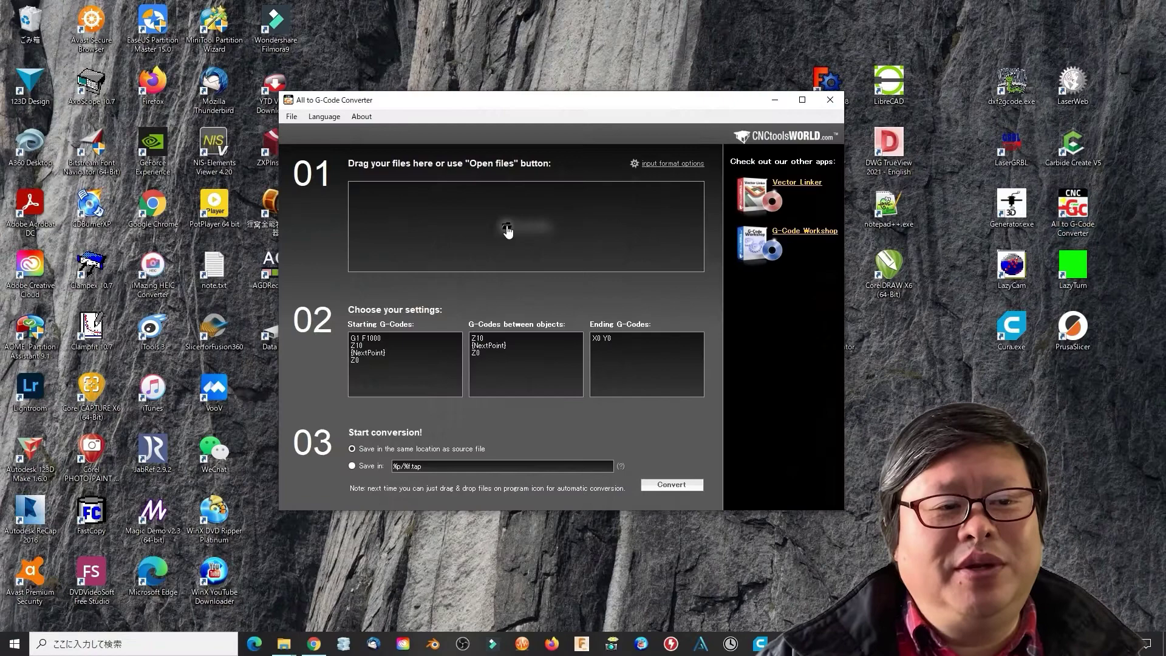
{"action": "left_click", "coordinate": [508, 229]}
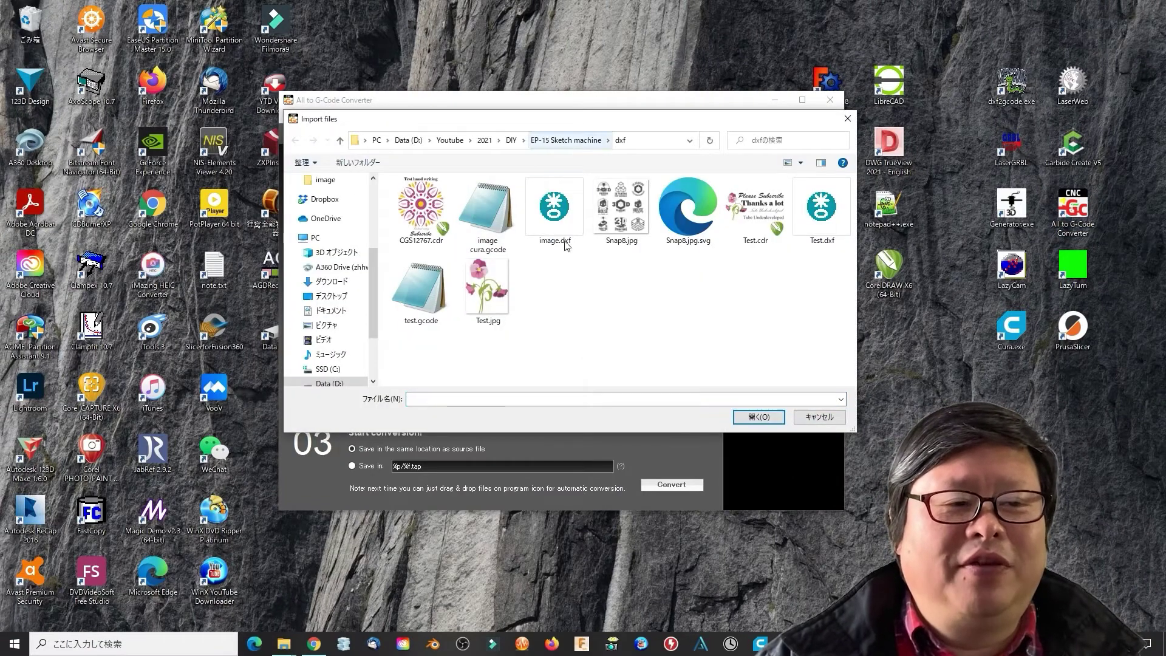
{"action": "left_click", "coordinate": [822, 209]}
{"action": "left_click", "coordinate": [760, 418]}
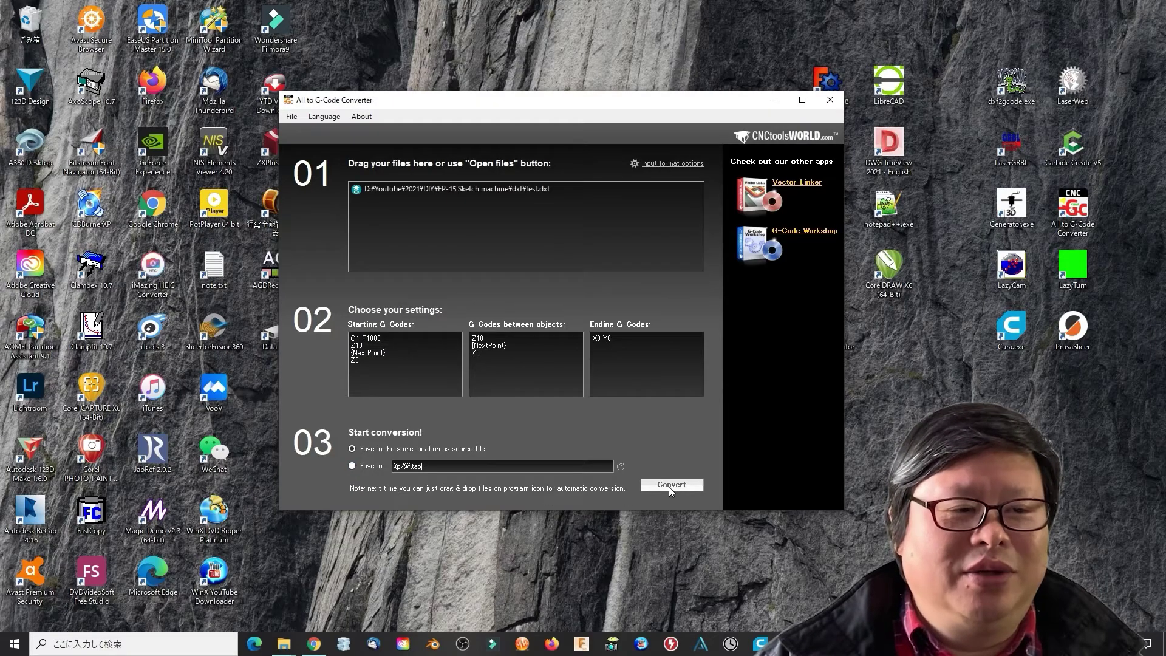
{"action": "left_click", "coordinate": [669, 487]}
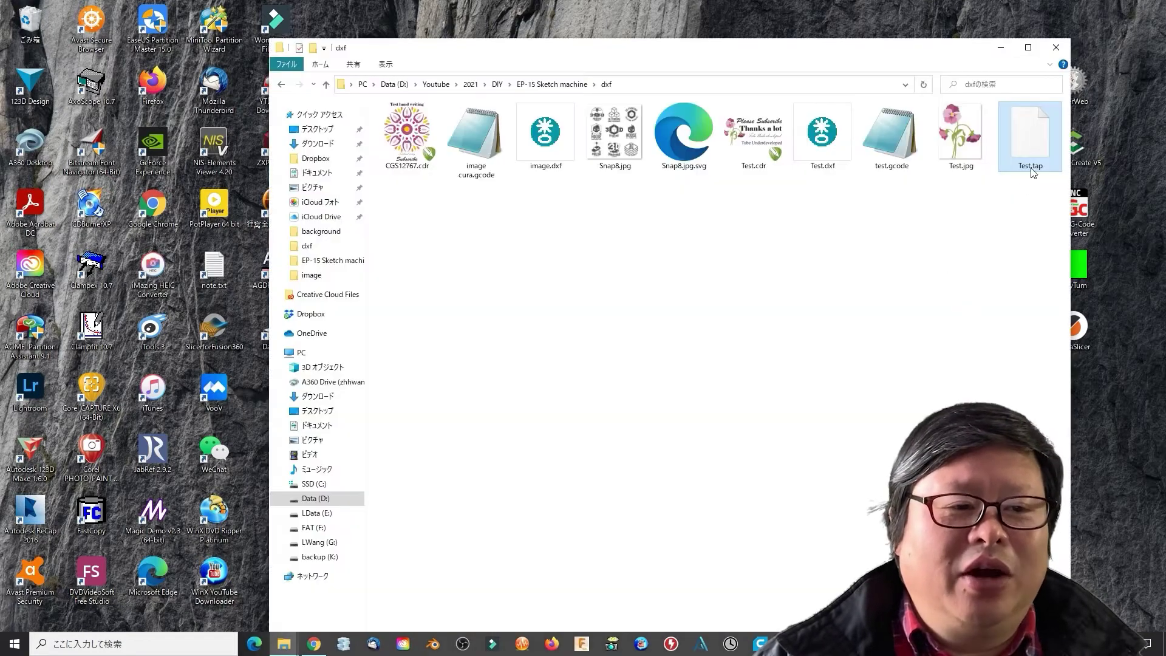
- In the dxf folder, rename the converted Test.tap file as Test1.gcode
{"action": "left_click", "coordinate": [1032, 165]}
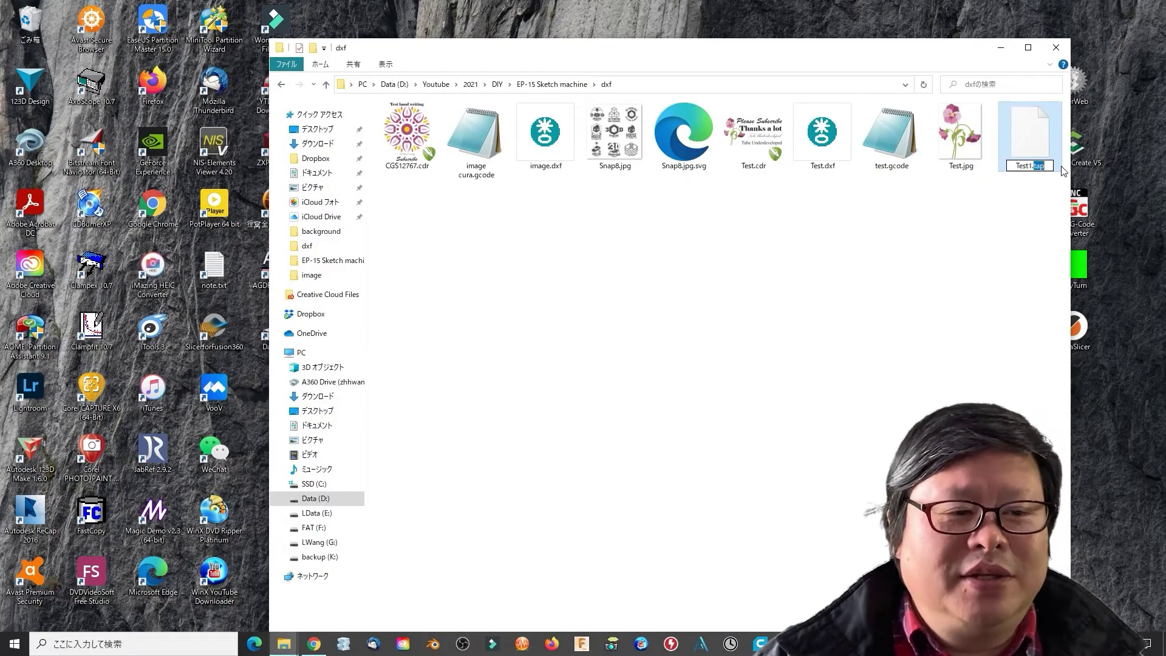
{"action": "type", "text": "1.gcode"}
{"action": "key", "text": "Return"}
{"action": "key", "text": "Return"}
- Open Test1.gcode in Notepad and examine its Z commands and X/Y coordinates
{"action": "double_click", "coordinate": [1033, 152]}
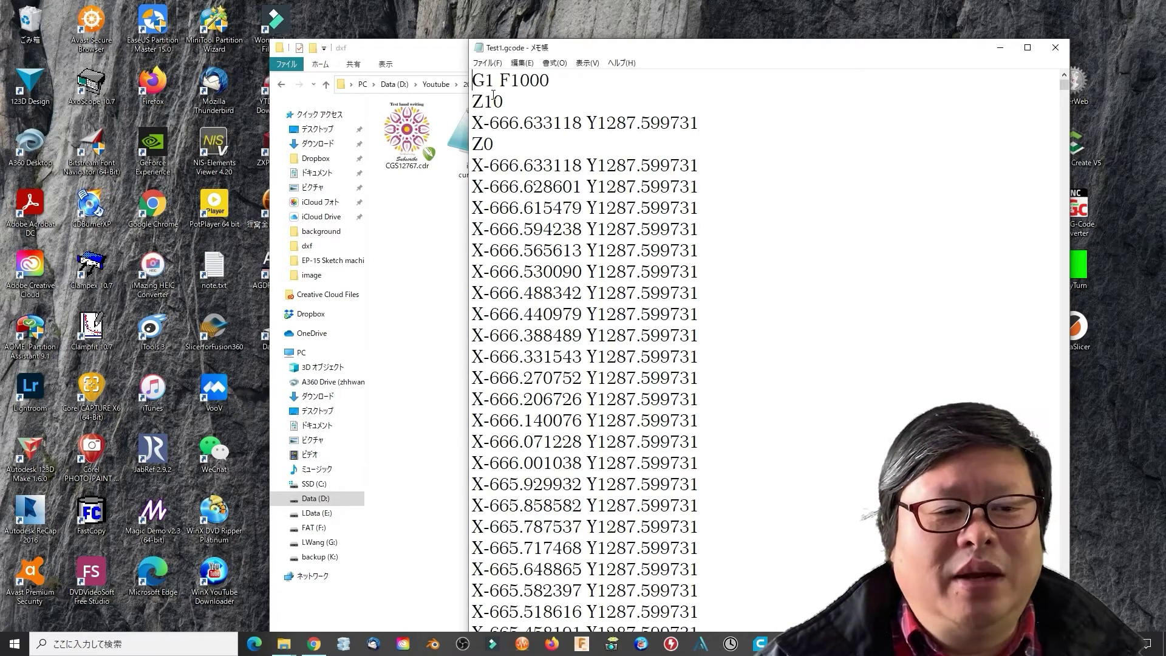
{"action": "scroll", "coordinate": [503, 150], "scroll_direction": "down", "scroll_amount": 2}
{"action": "scroll", "coordinate": [668, 317], "scroll_direction": "up", "scroll_amount": 2}
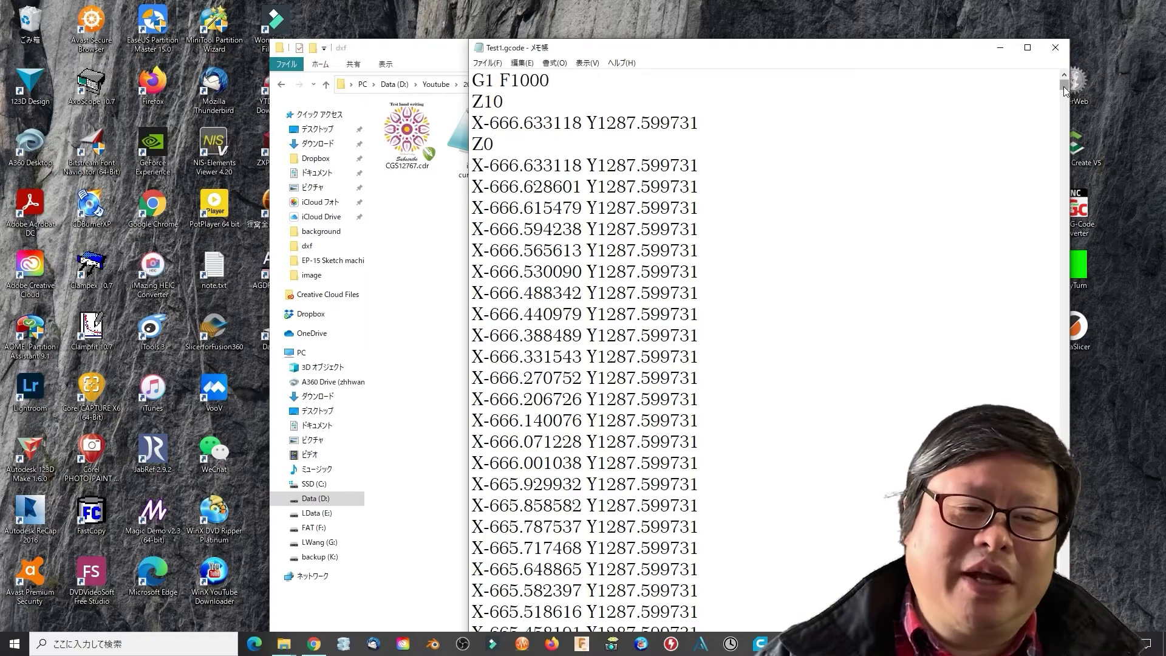
{"action": "left_click_drag", "start_coordinate": [1064, 91], "coordinate": [1062, 207]}
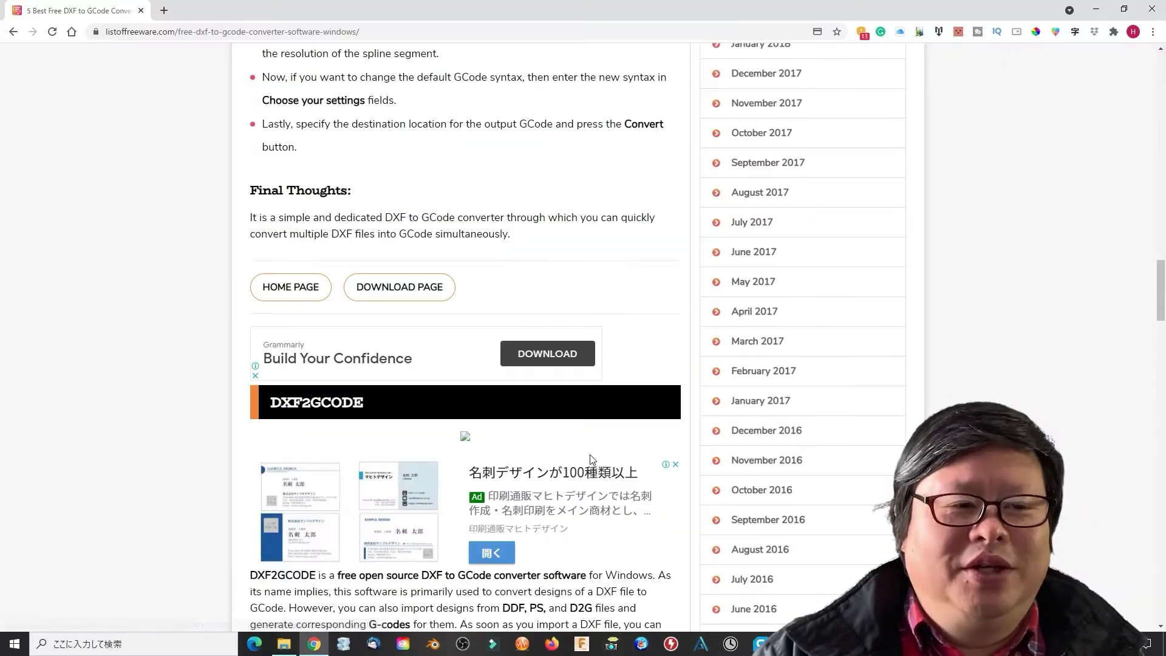
- In DXF2GCODE, examine the general, machine, output and custom action settings and the postprocessor's output formatting
{"action": "scroll", "coordinate": [594, 463], "scroll_direction": "down", "scroll_amount": 5}
{"action": "scroll", "coordinate": [418, 367], "scroll_direction": "down", "scroll_amount": 2}
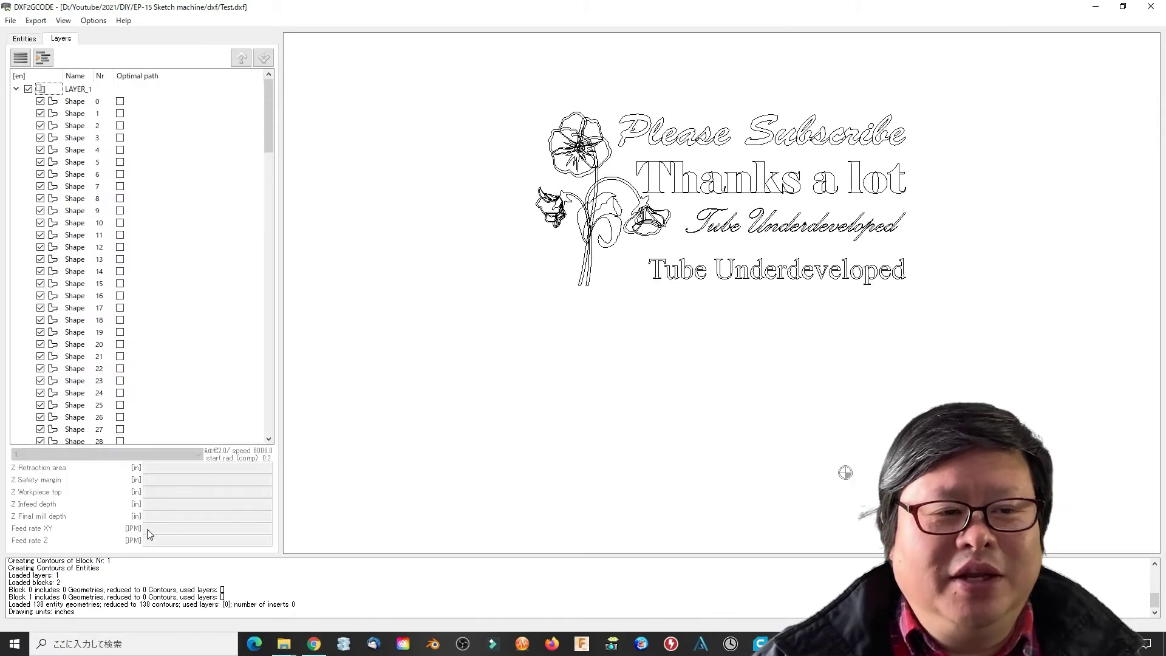
{"action": "key", "text": "alt+o"}
{"action": "key", "text": "Return"}
{"action": "left_click", "coordinate": [327, 172]}
{"action": "left_click", "coordinate": [333, 183]}
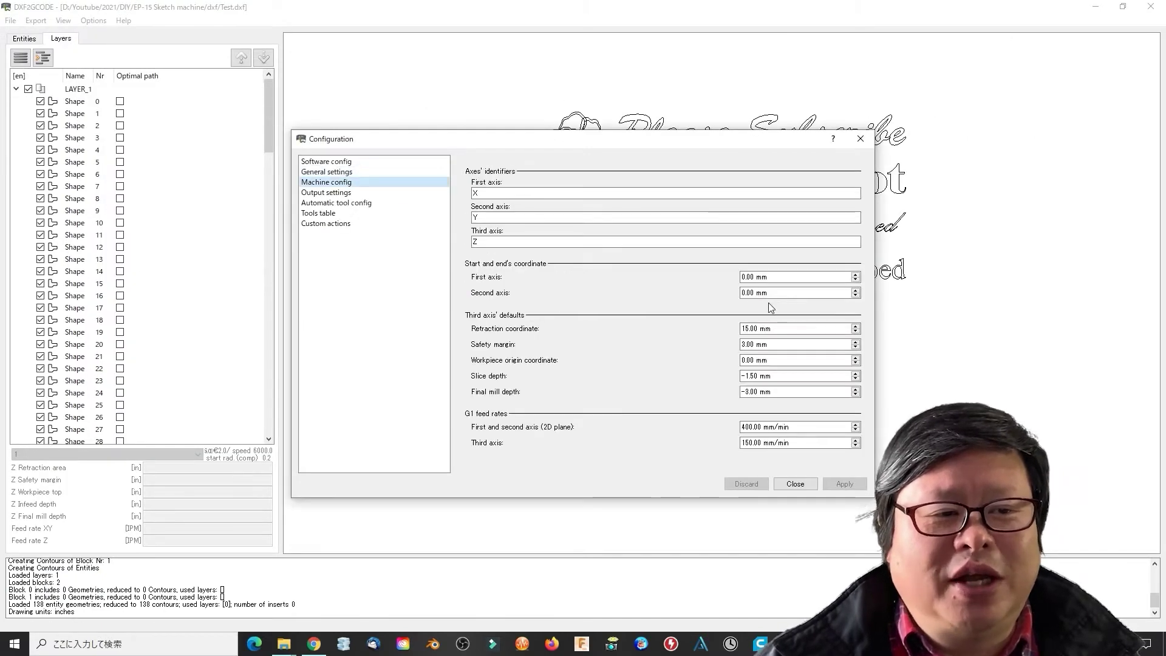
{"action": "left_click", "coordinate": [339, 194]}
{"action": "left_click", "coordinate": [334, 224]}
{"action": "left_click", "coordinate": [848, 272]}
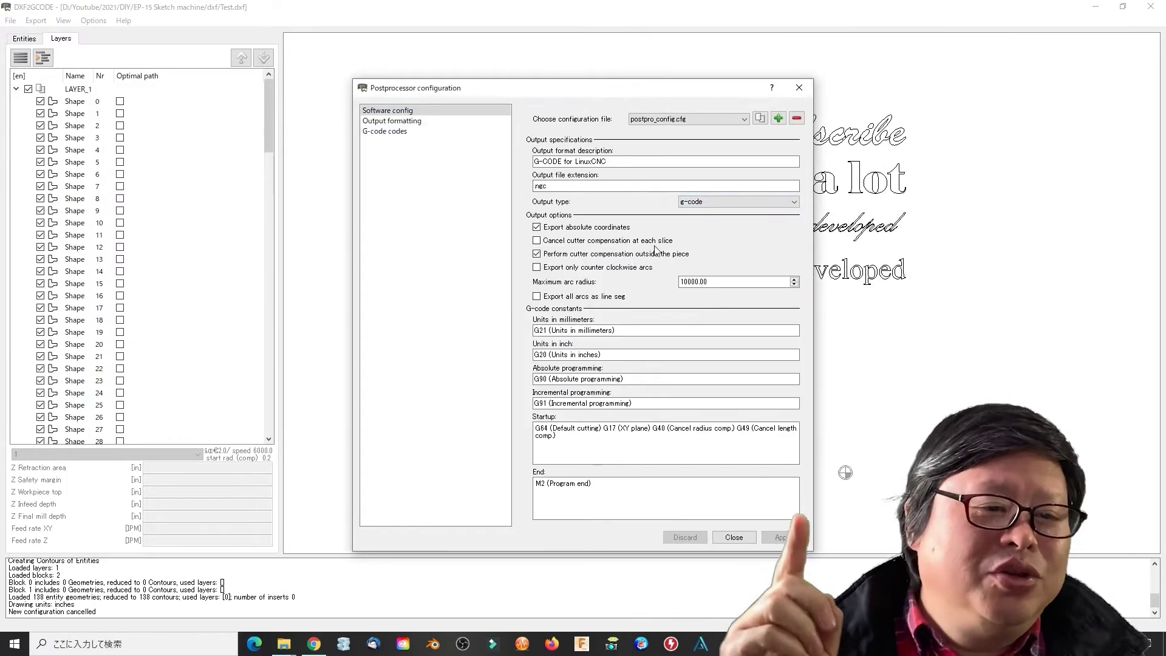
{"action": "left_click", "coordinate": [390, 120]}
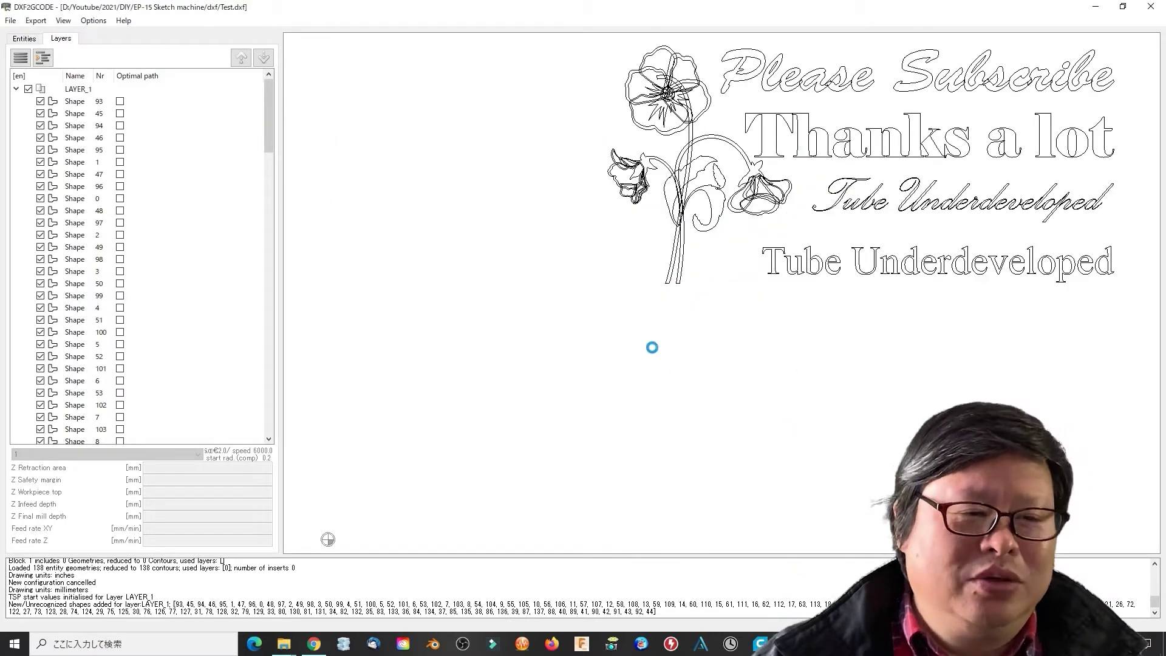
- Check the DXF2GCODE options and software configuration once more and exit the program
{"action": "left_click", "coordinate": [93, 21]}
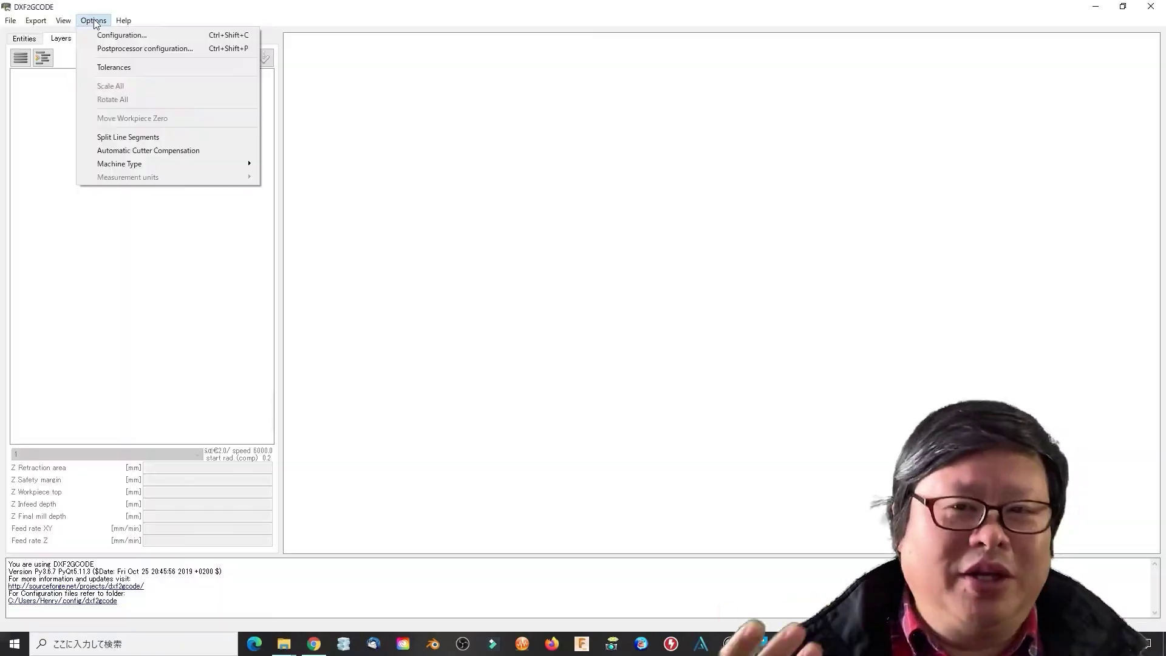
{"action": "left_click", "coordinate": [121, 35]}
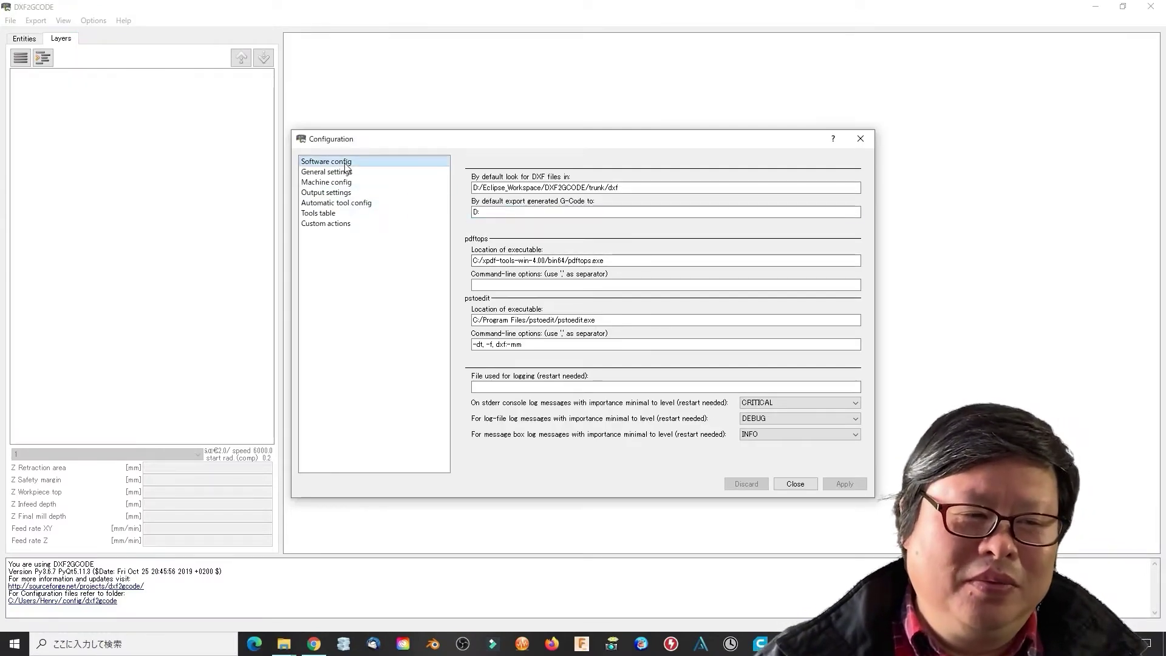
{"action": "left_click", "coordinate": [800, 484]}
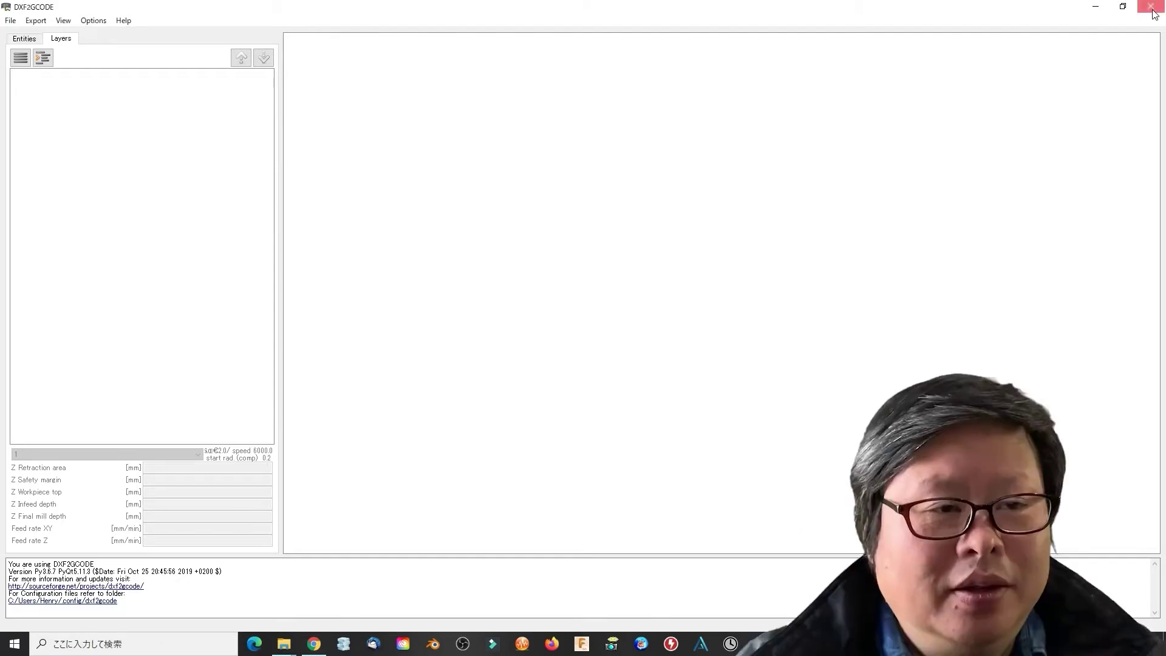
{"action": "left_click", "coordinate": [1152, 7]}
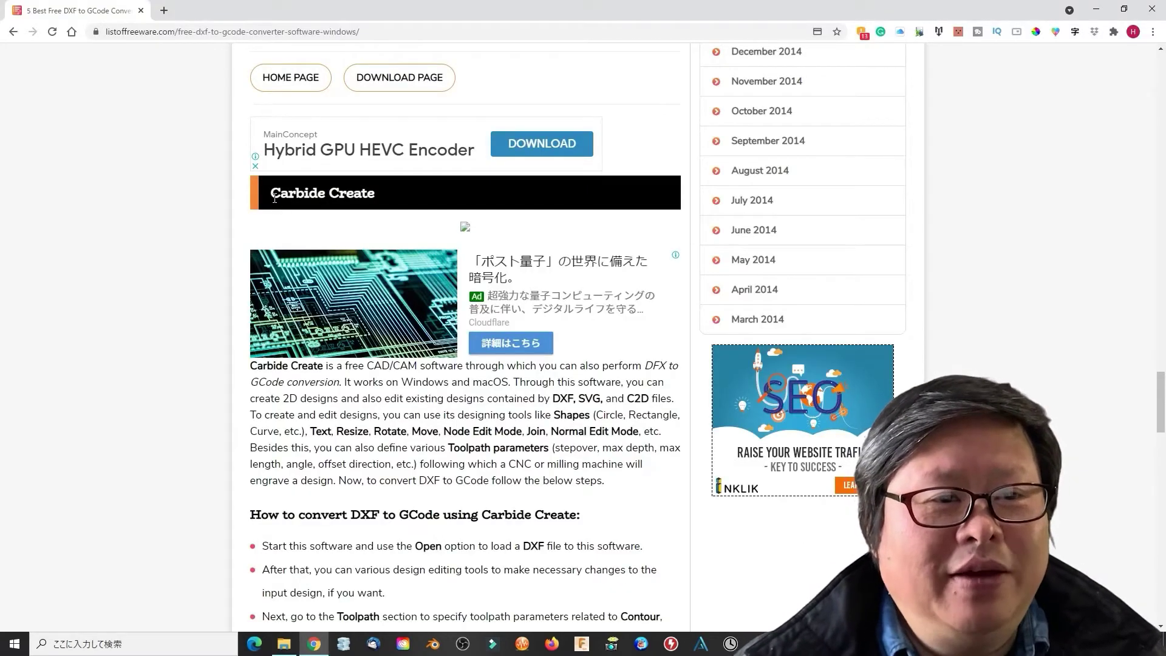
- Highlight the Carbide Create heading in the article, switch to Carbide Create and open Test.dxf from the dxf folder
{"action": "left_click_drag", "start_coordinate": [271, 198], "coordinate": [380, 196]}
{"action": "left_click", "coordinate": [413, 198]}
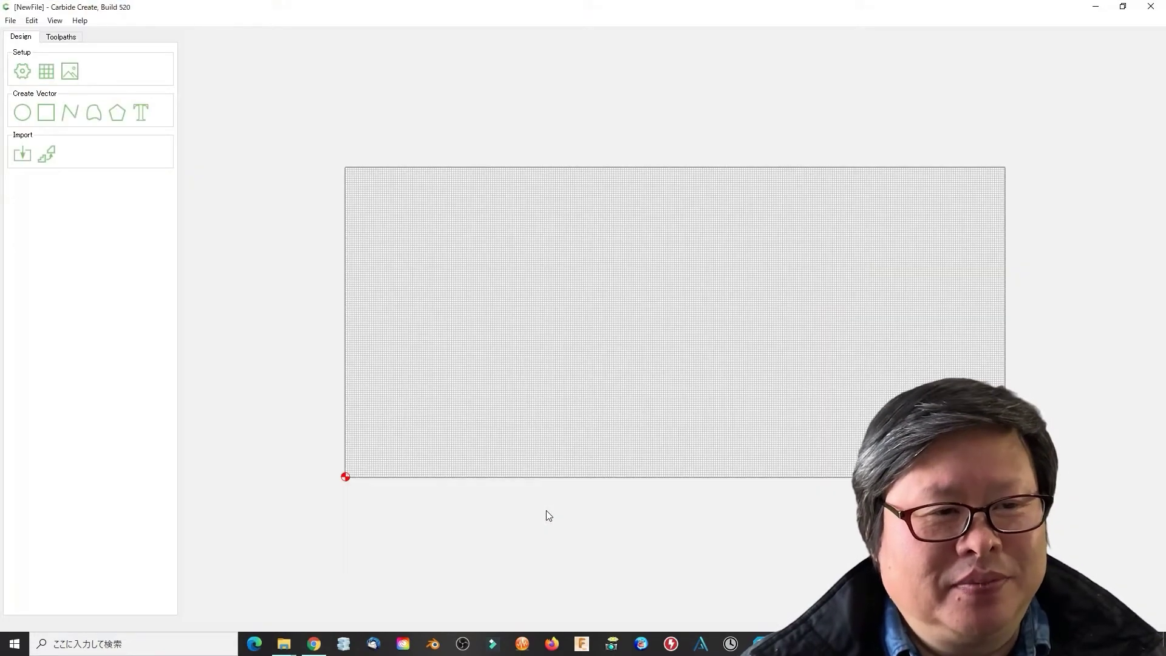
{"action": "left_click", "coordinate": [11, 20]}
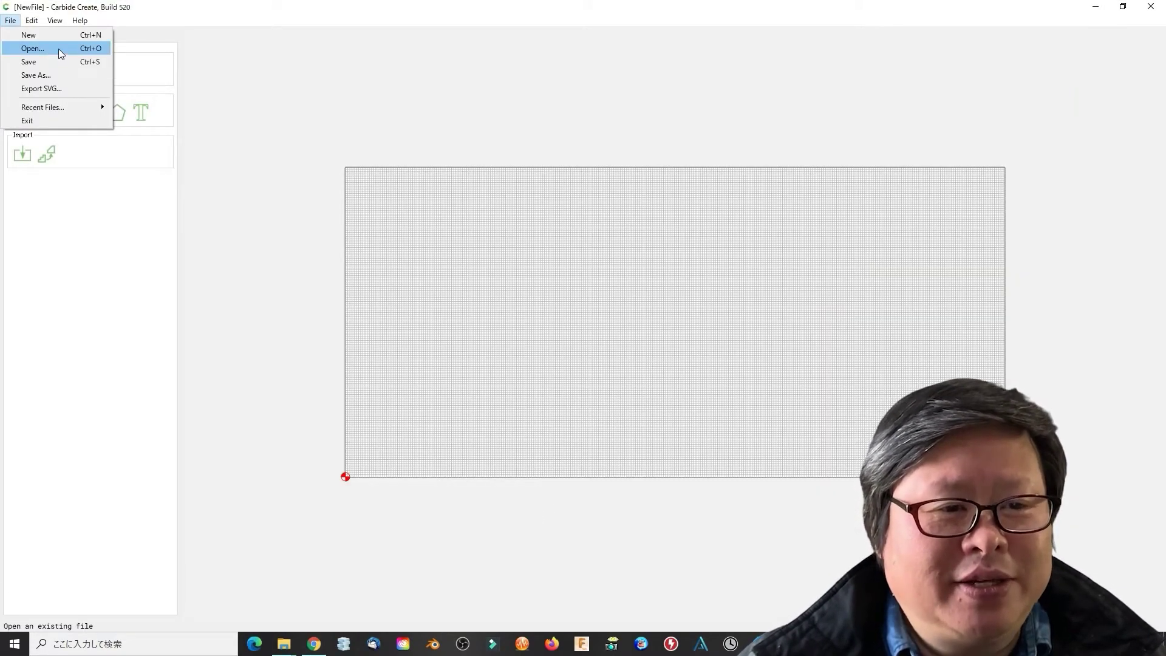
{"action": "left_click", "coordinate": [59, 47]}
{"action": "left_click", "coordinate": [273, 111]}
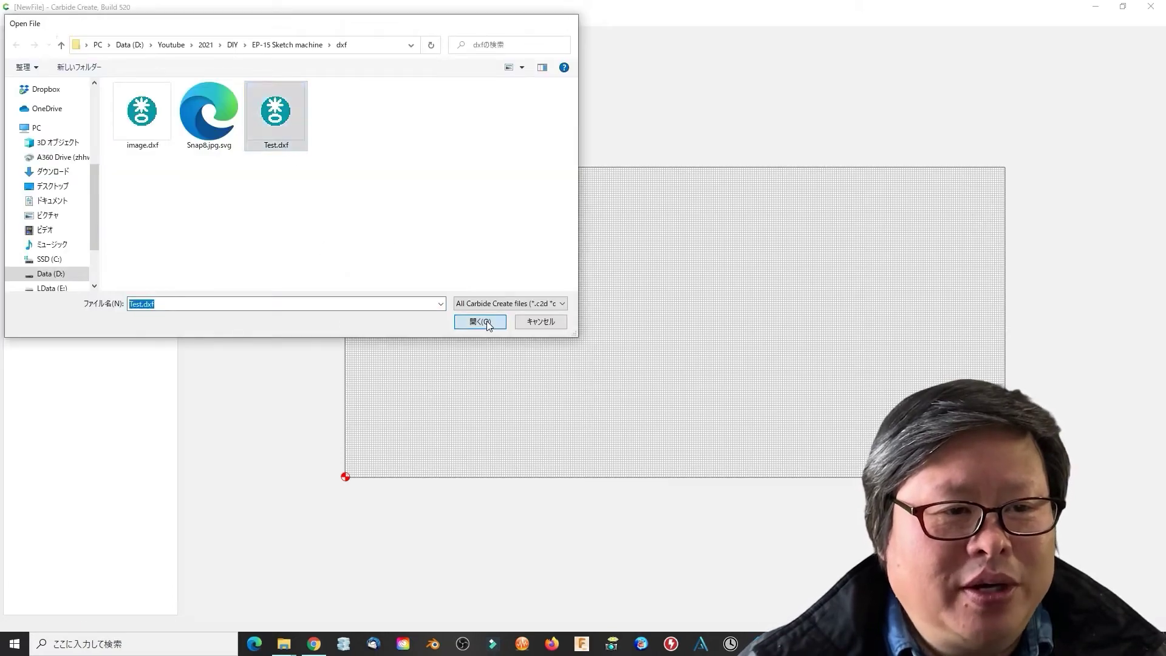
{"action": "left_click", "coordinate": [479, 322]}
- View the post processor selection in Carbide Create and close it
{"action": "left_click", "coordinate": [31, 20]}
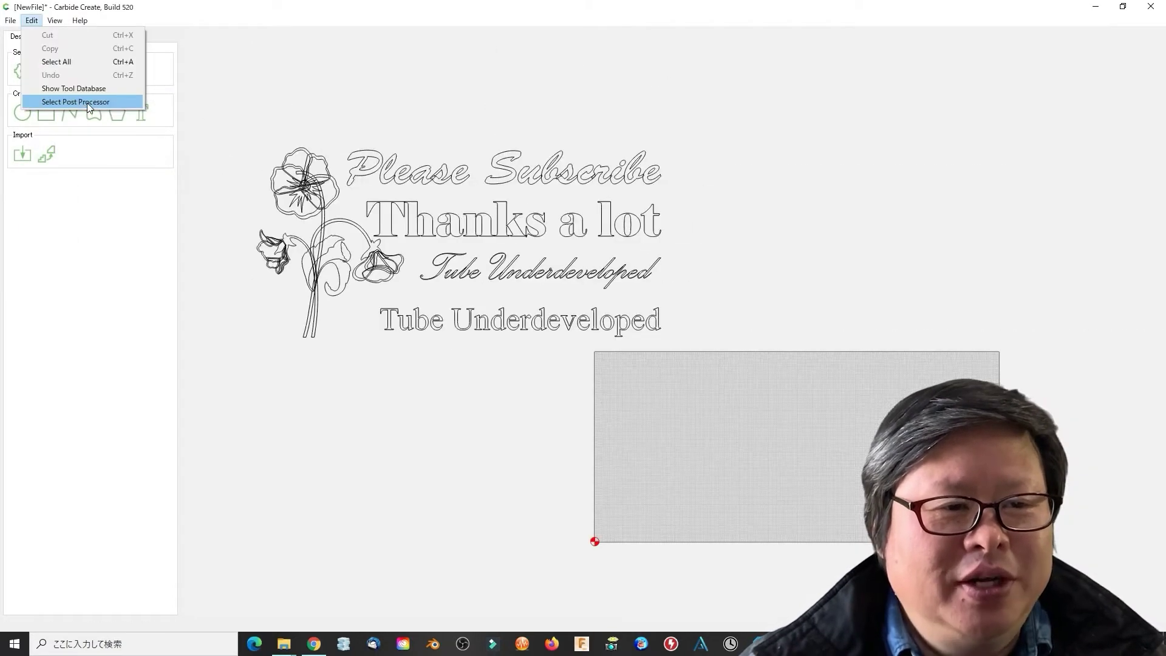
{"action": "left_click", "coordinate": [61, 99]}
{"action": "left_click", "coordinate": [692, 412]}
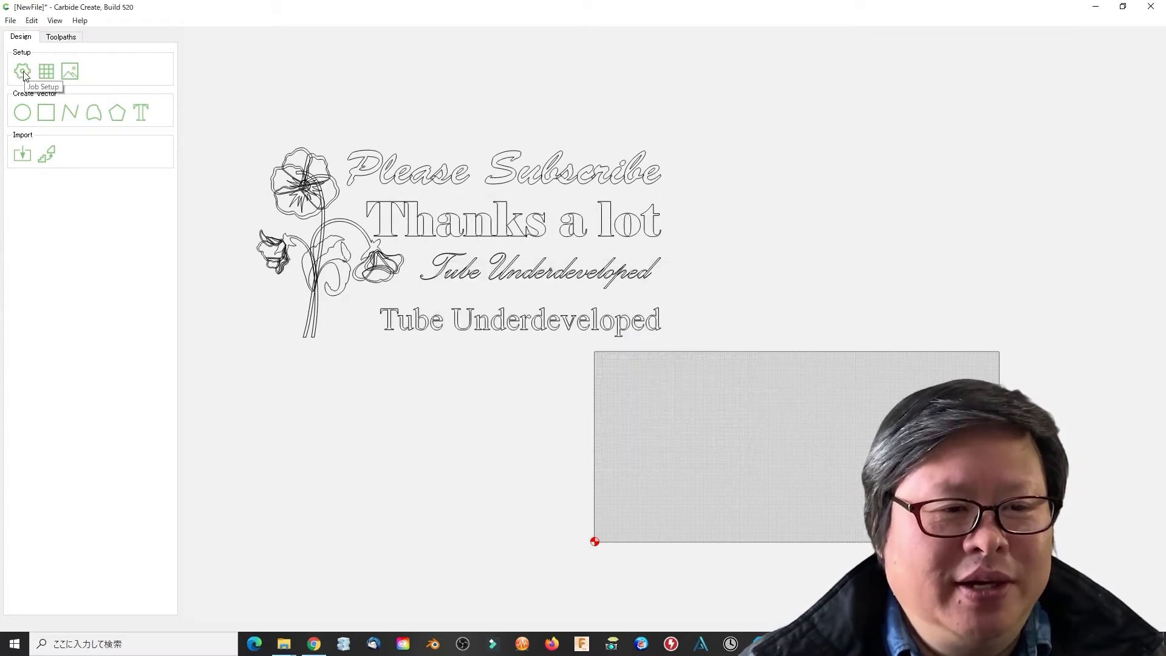
- Set the stock thickness to 15 mm in the job setup, with toolpath zero at Lower-Left and the Shapeoko 3 machine
{"action": "left_click", "coordinate": [23, 72]}
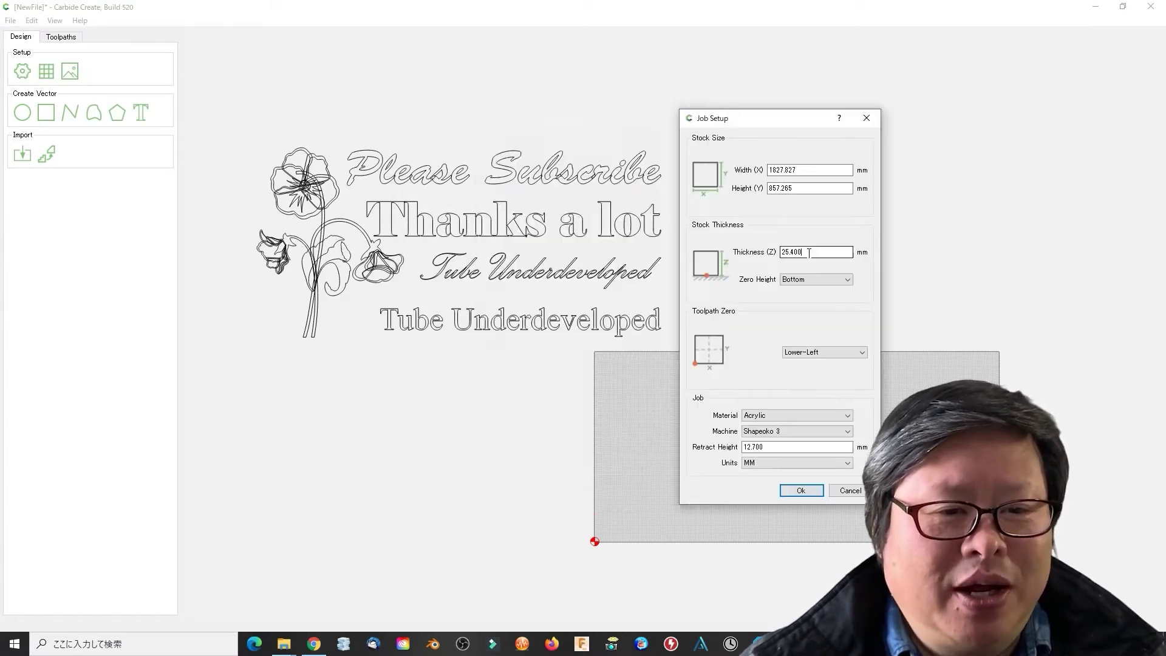
{"action": "left_click_drag", "start_coordinate": [845, 252], "coordinate": [772, 254]}
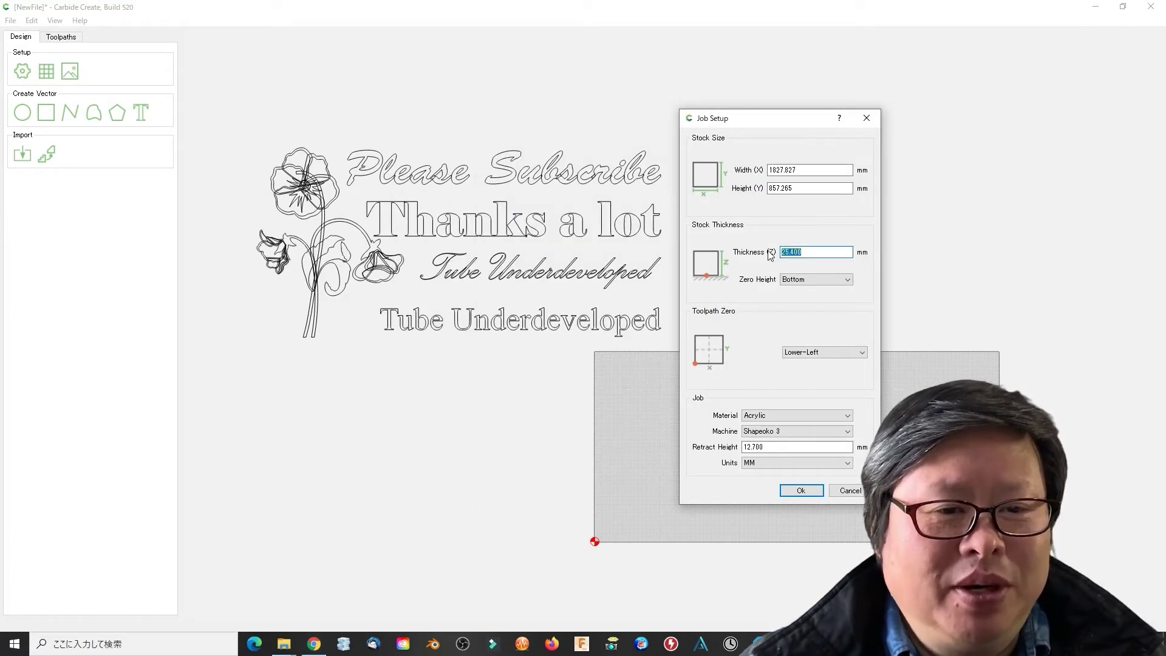
{"action": "type", "text": "15"}
{"action": "left_click", "coordinate": [824, 352]}
{"action": "left_click", "coordinate": [814, 362]}
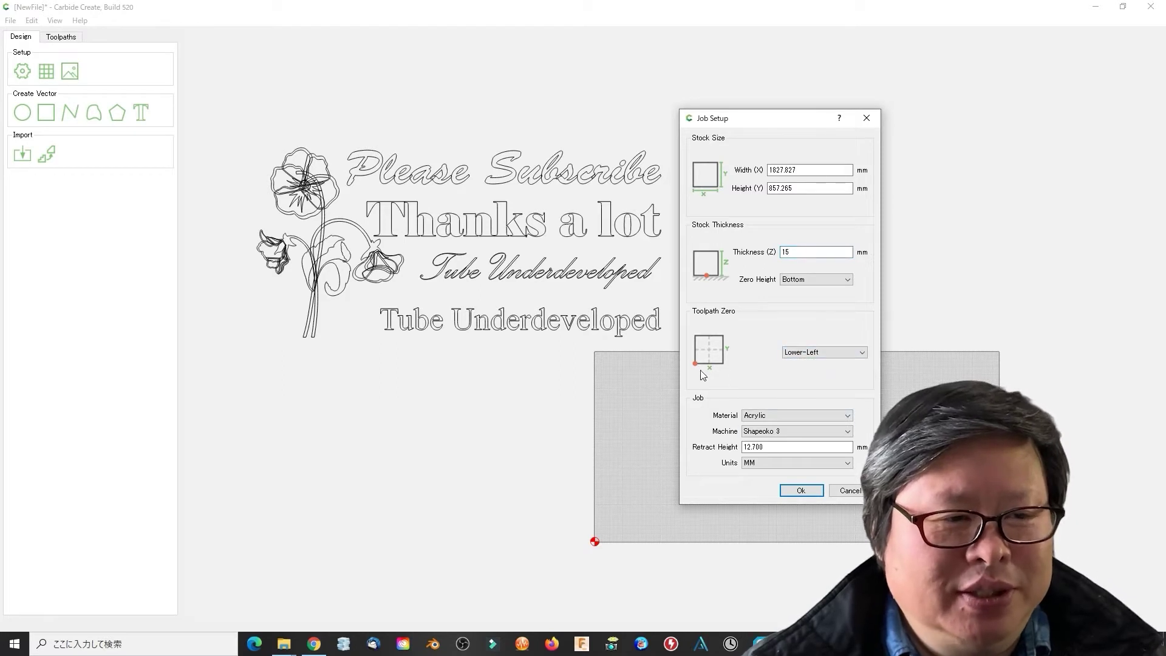
{"action": "left_click", "coordinate": [831, 429]}
{"action": "left_click", "coordinate": [814, 439]}
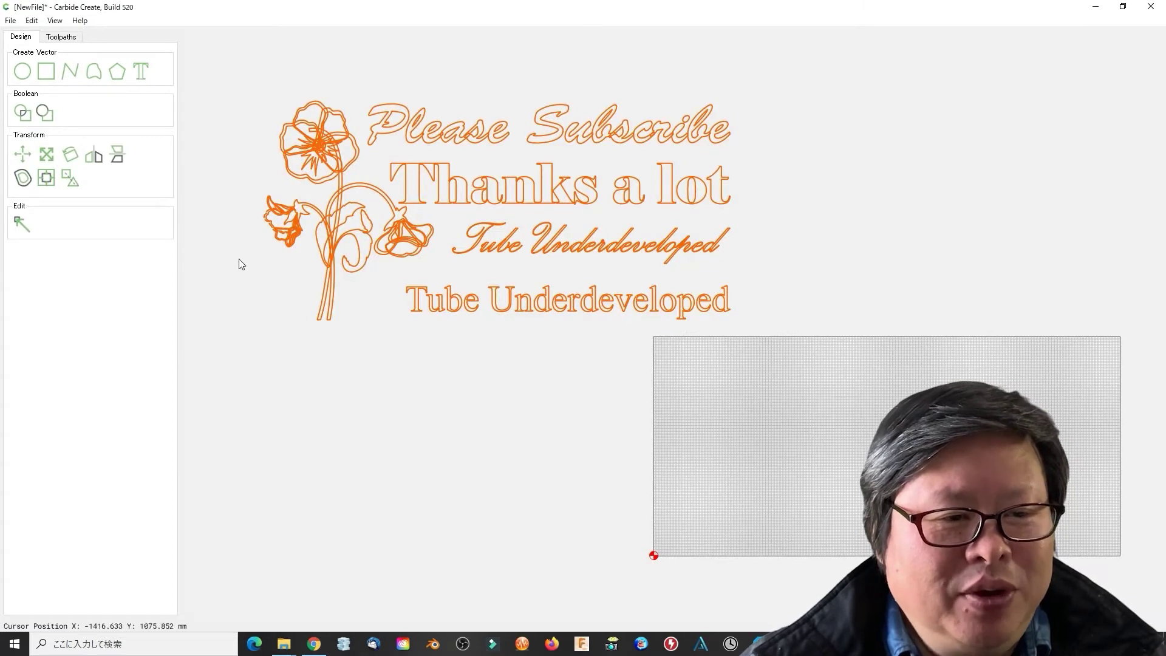
- Scale the whole imported design down to roughly half size and move it onto the stock area
{"action": "left_click", "coordinate": [48, 155]}
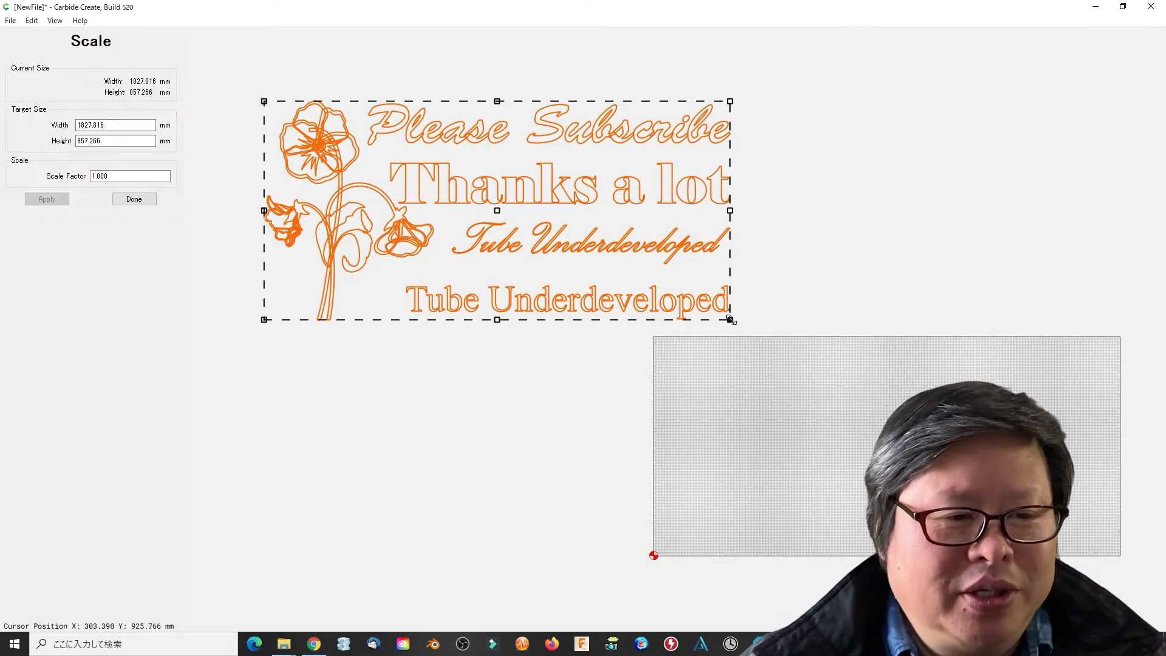
{"action": "left_click_drag", "start_coordinate": [731, 319], "coordinate": [505, 210]}
{"action": "left_click_drag", "start_coordinate": [392, 166], "coordinate": [793, 470]}
{"action": "left_click", "coordinate": [997, 483]}
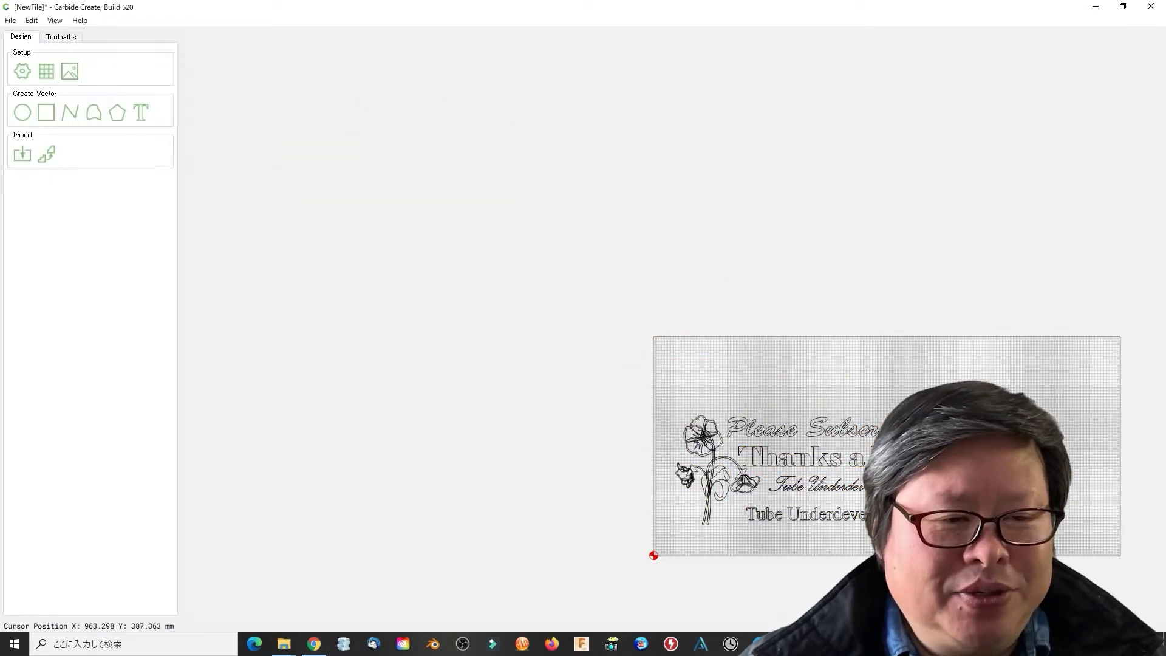
- Create an Inside / Left contour toolpath for the whole design with a 1.999 mm max depth and run its simulation
{"action": "scroll", "coordinate": [788, 439], "scroll_direction": "up", "scroll_amount": 3}
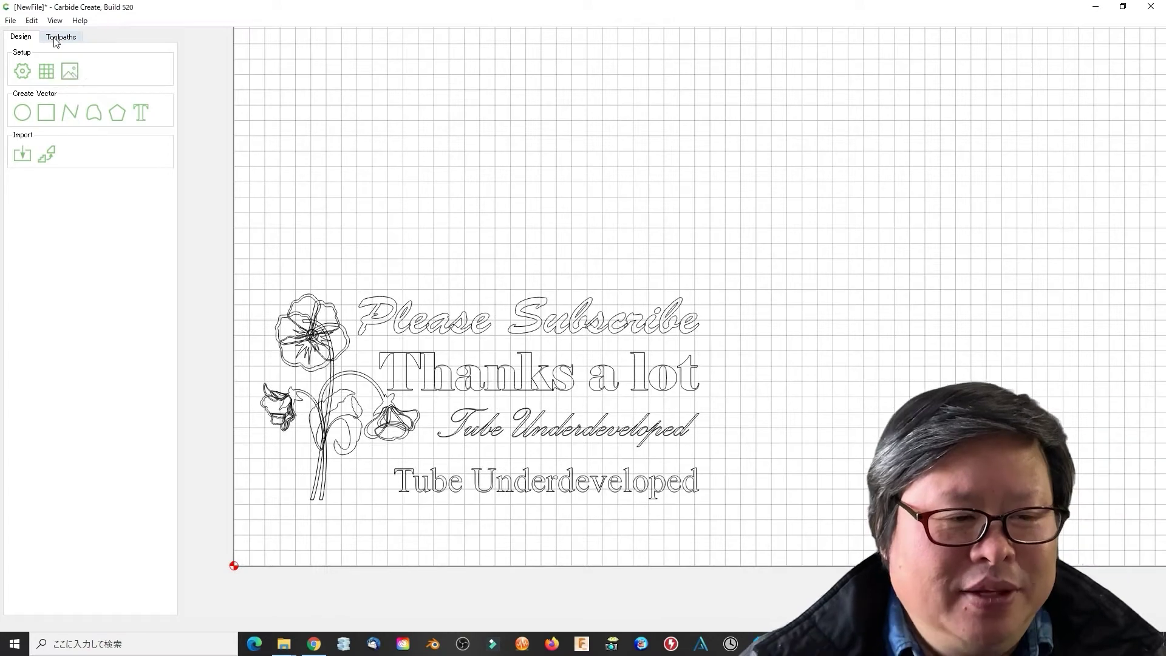
{"action": "left_click", "coordinate": [58, 34]}
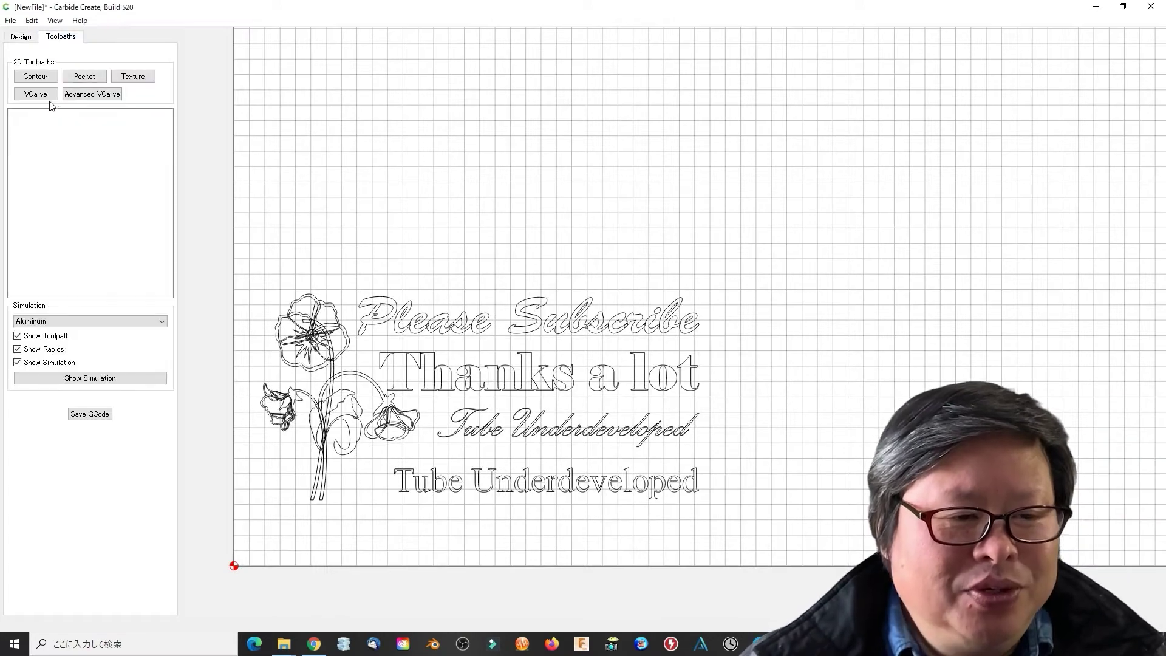
{"action": "left_click", "coordinate": [28, 79]}
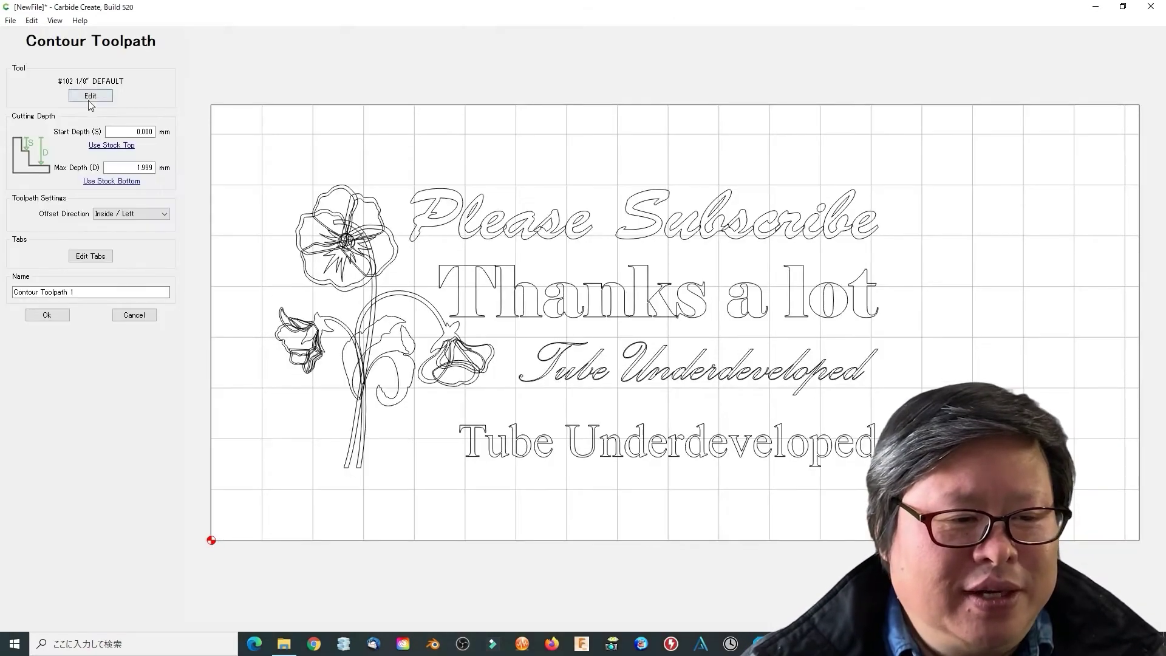
{"action": "left_click_drag", "start_coordinate": [243, 171], "coordinate": [939, 516]}
{"action": "left_click", "coordinate": [46, 315]}
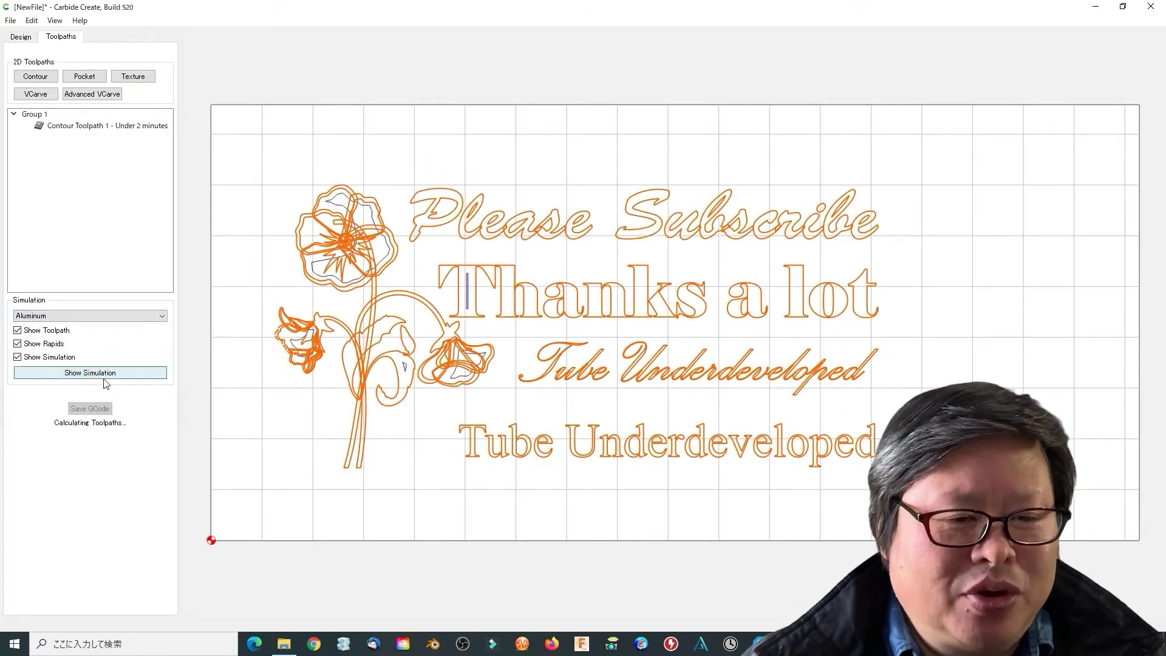
{"action": "left_click", "coordinate": [126, 379]}
{"action": "left_click", "coordinate": [125, 379]}
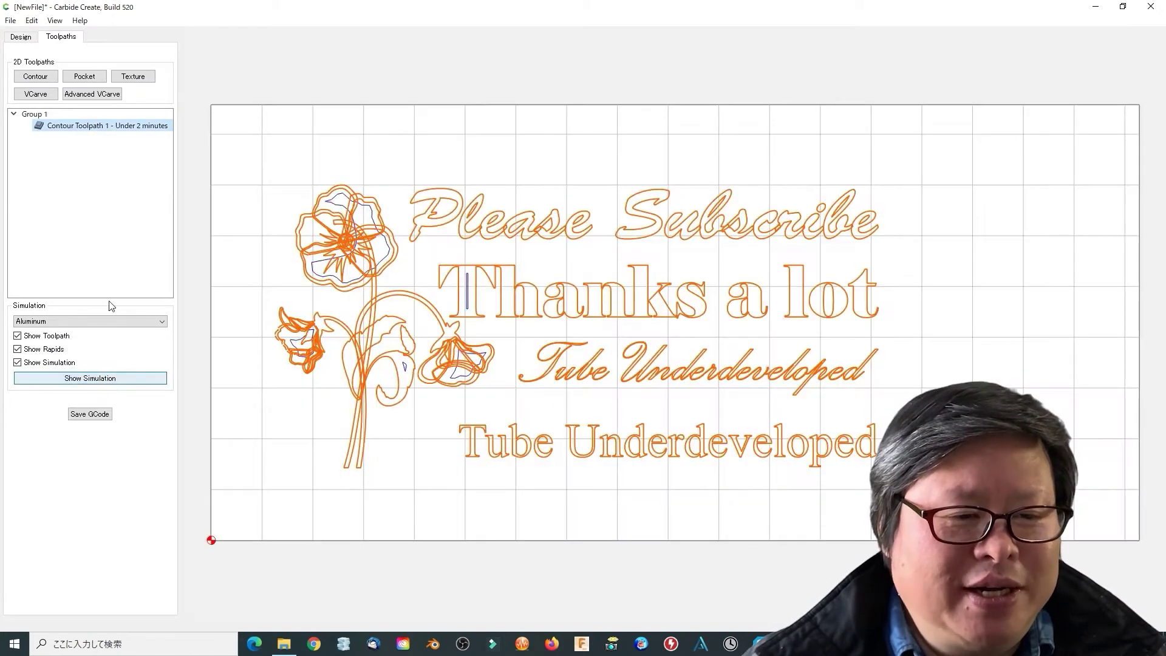
- Change the contour toolpath's offset direction to No Offset and show the simulation again
{"action": "right_click", "coordinate": [109, 131]}
{"action": "left_click", "coordinate": [130, 131]}
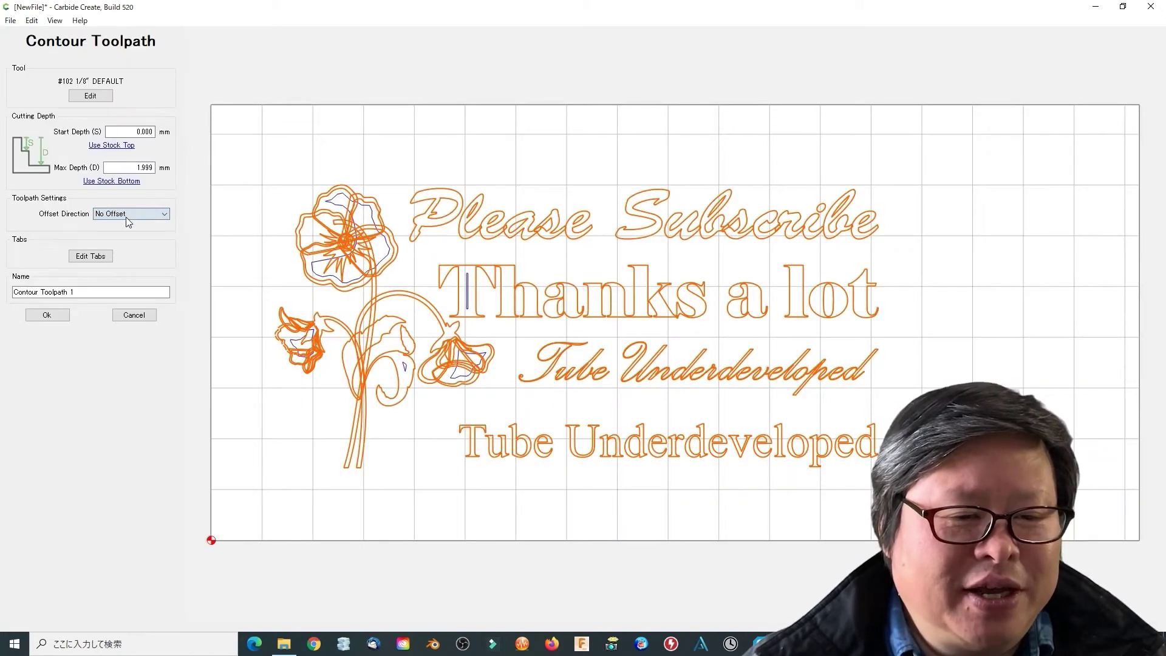
{"action": "left_click", "coordinate": [54, 316]}
{"action": "left_click", "coordinate": [122, 379]}
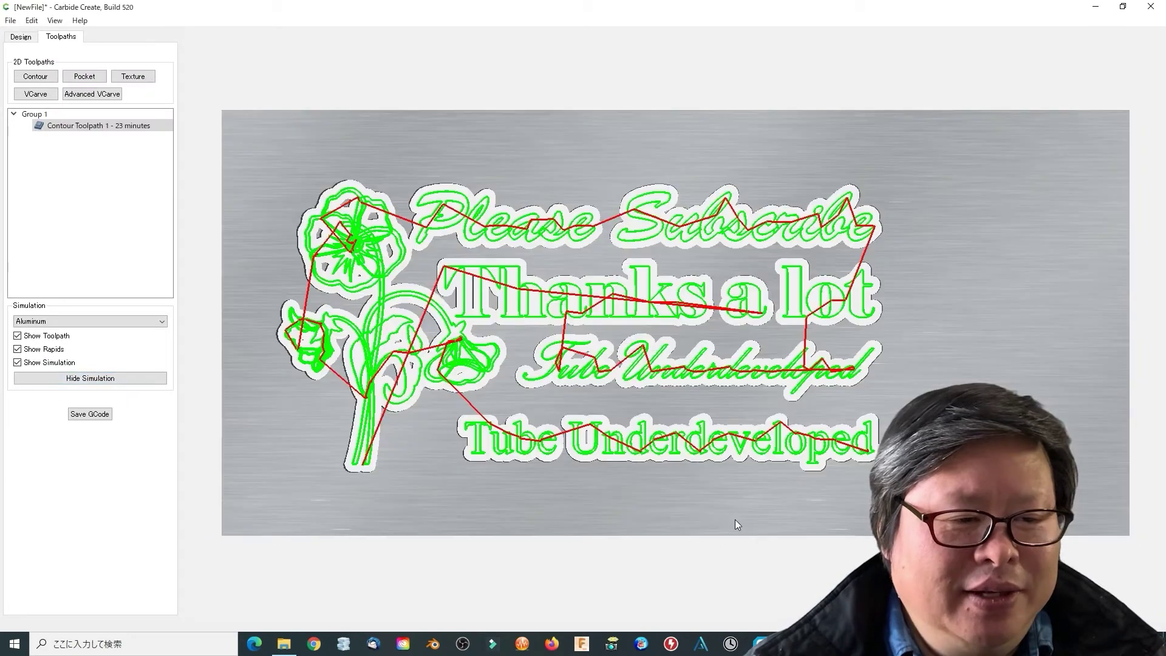
{"action": "left_click", "coordinate": [103, 383]}
{"action": "left_click", "coordinate": [104, 381]}
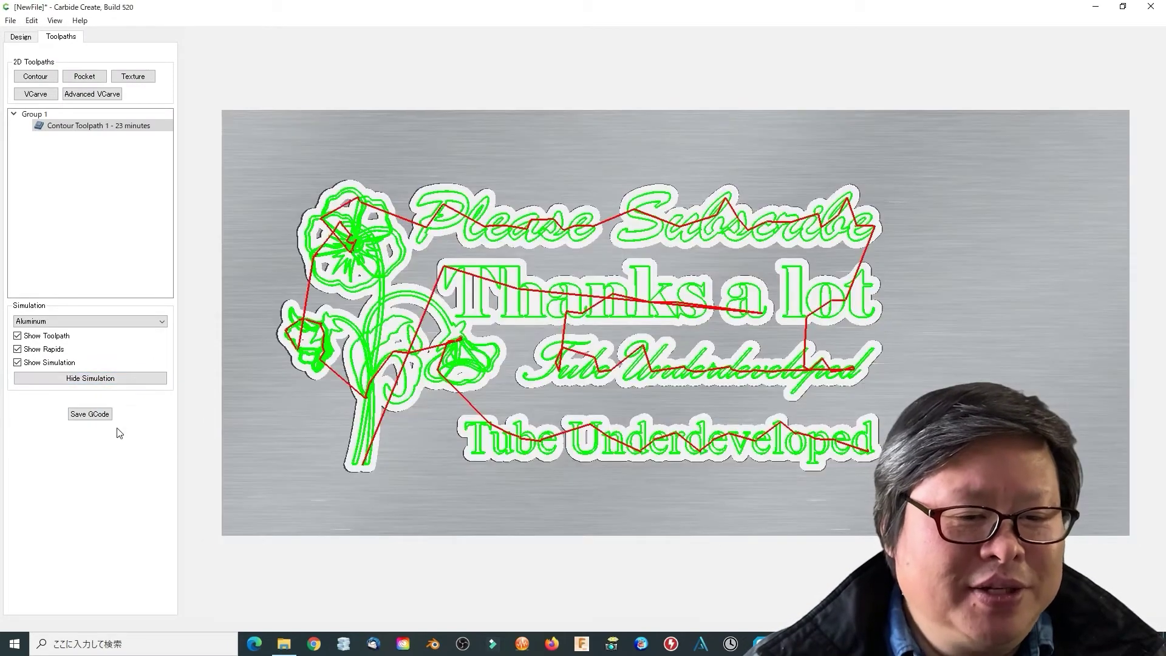
- Save the toolpath as G-code and open aa.nc from the dxf folder in Notepad++
{"action": "left_click", "coordinate": [91, 414]}
{"action": "key", "text": "Return"}
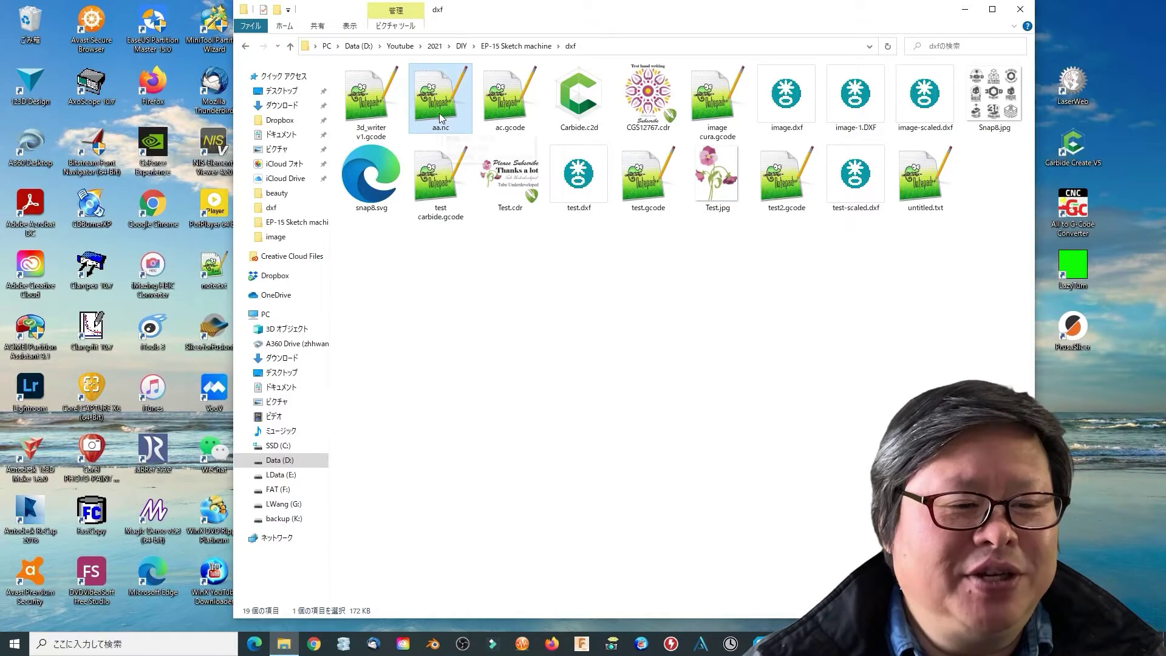
{"action": "right_click", "coordinate": [440, 113]}
{"action": "left_click", "coordinate": [462, 120]}
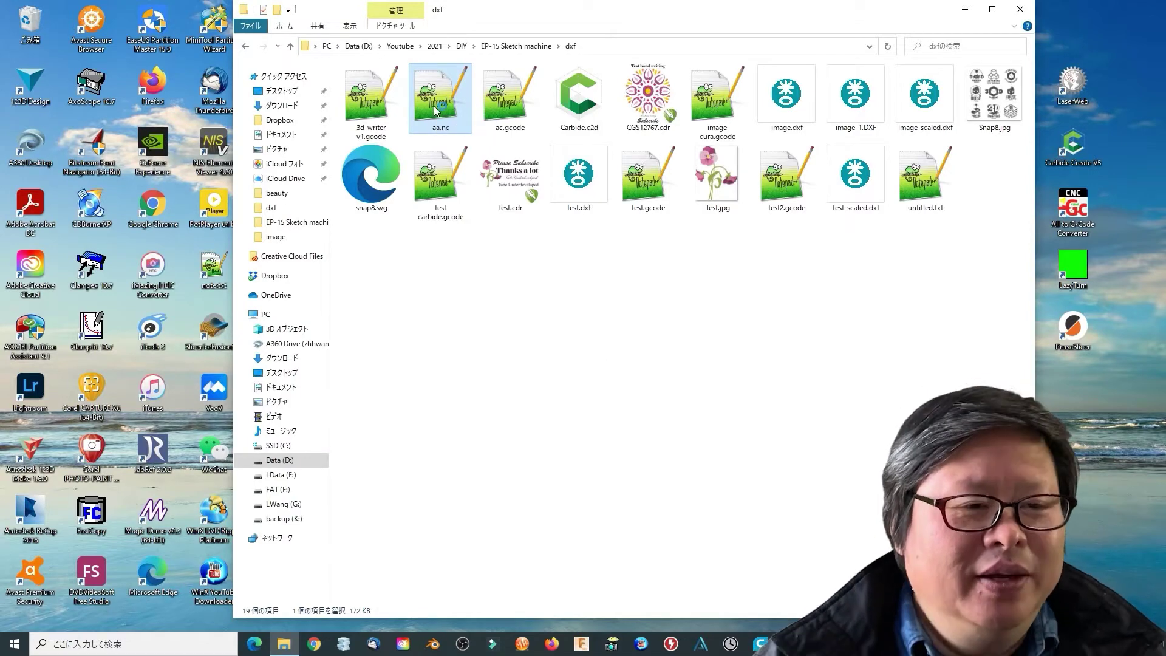
{"action": "scroll", "coordinate": [574, 351], "scroll_direction": "down", "scroll_amount": 1}
{"action": "scroll", "coordinate": [447, 208], "scroll_direction": "up", "scroll_amount": 1}
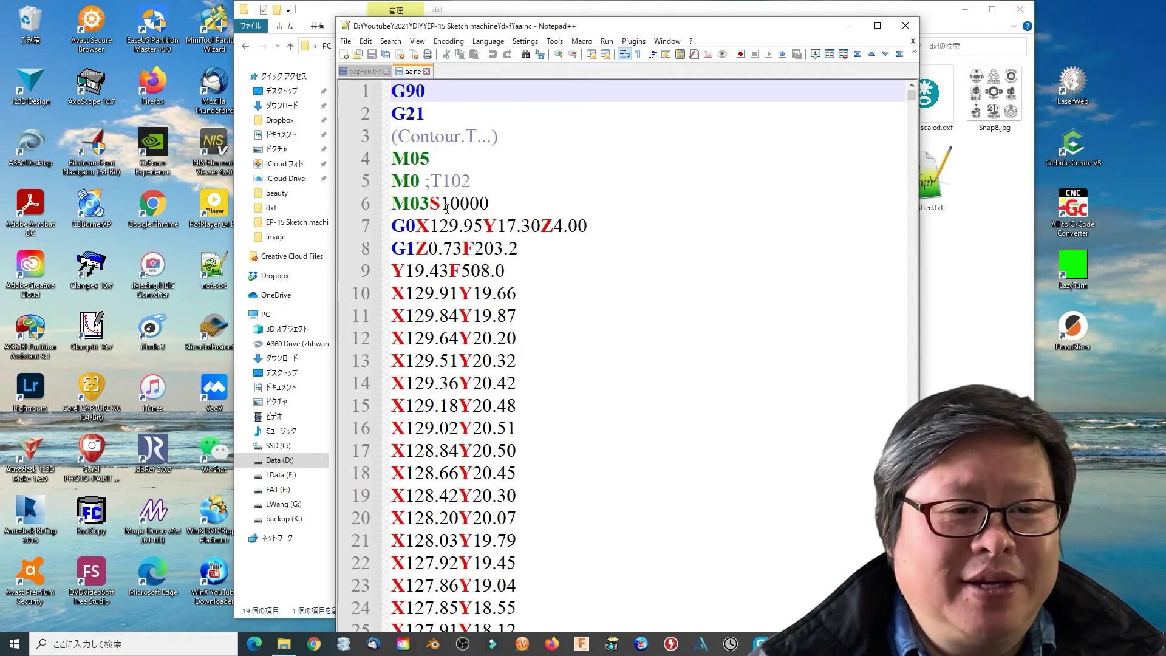
- Examine the G-code lines of aa.nc, especially the Z values and feed rates
{"action": "scroll", "coordinate": [541, 326], "scroll_direction": "down", "scroll_amount": 9}
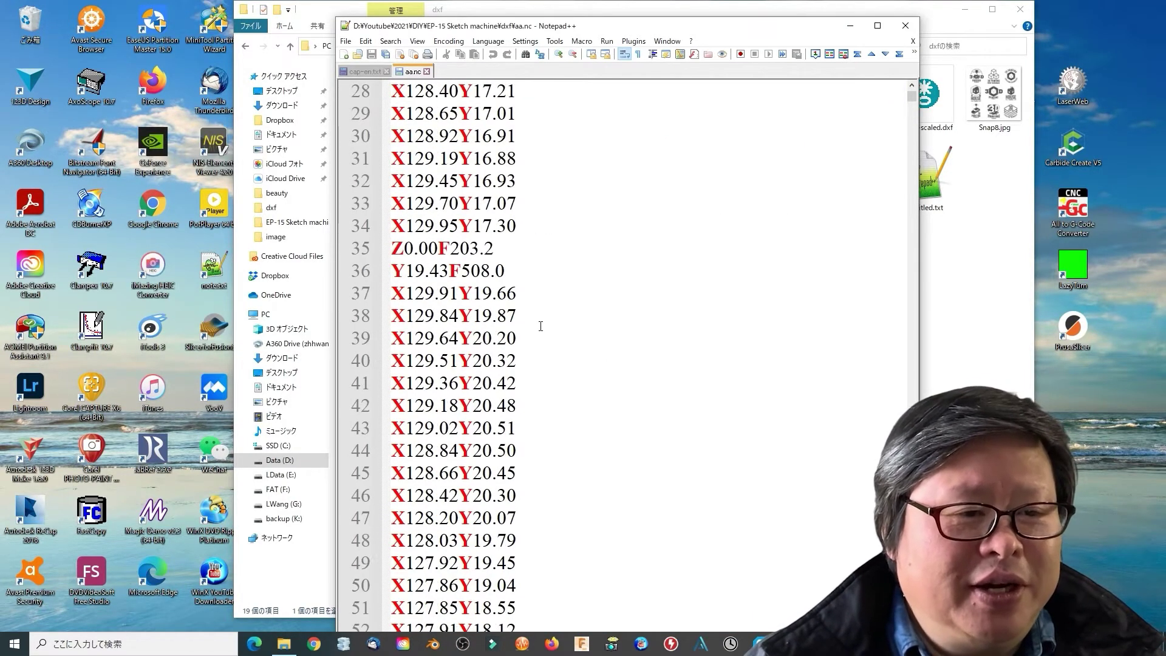
{"action": "scroll", "coordinate": [541, 326], "scroll_direction": "down", "scroll_amount": 9}
{"action": "scroll", "coordinate": [407, 257], "scroll_direction": "down", "scroll_amount": 20}
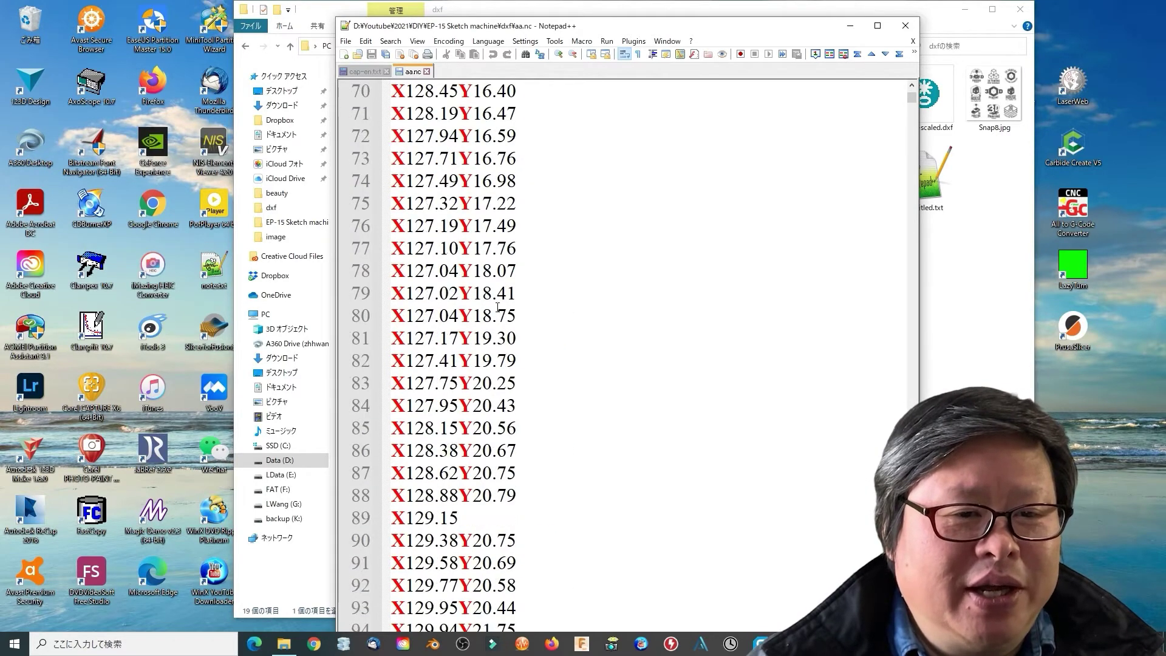
{"action": "scroll", "coordinate": [535, 336], "scroll_direction": "down", "scroll_amount": 4}
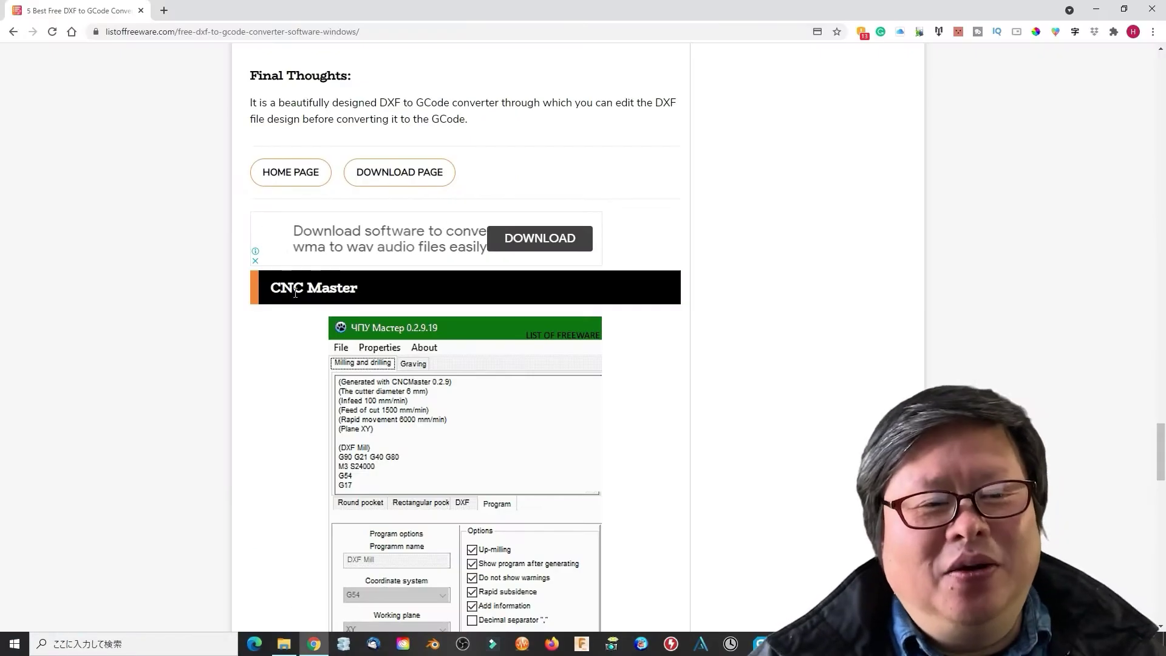
- Highlight the CNC Master heading in the article, switch to CNC Master and view its movement parameters
{"action": "left_click_drag", "start_coordinate": [270, 288], "coordinate": [366, 297]}
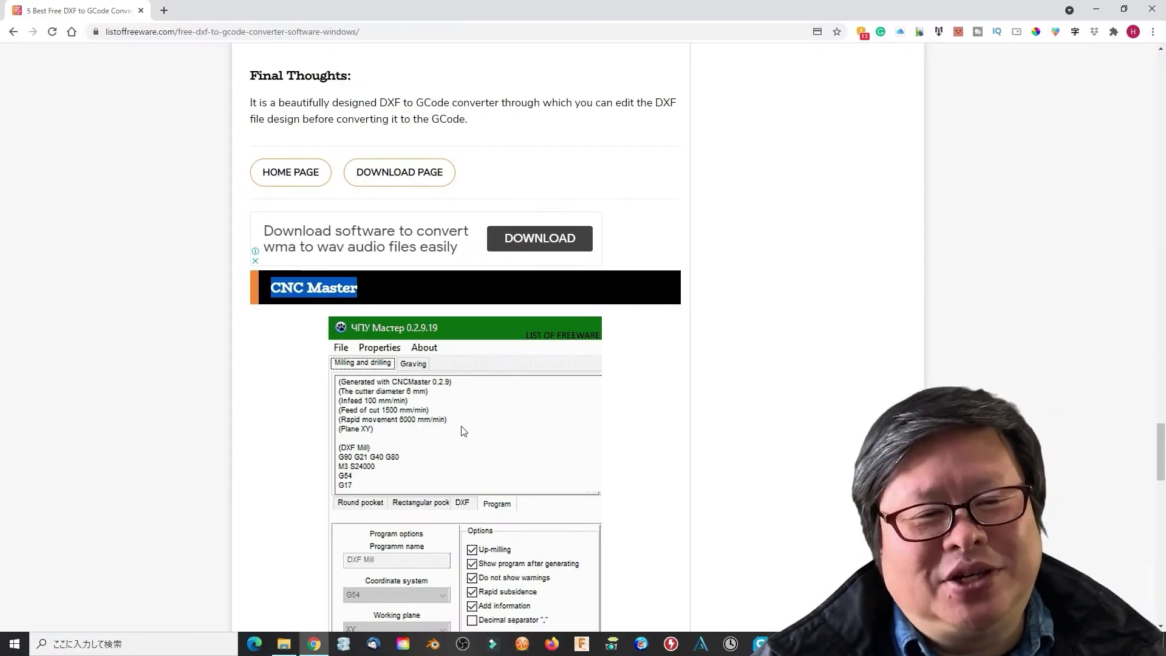
{"action": "scroll", "coordinate": [454, 447], "scroll_direction": "down", "scroll_amount": 2}
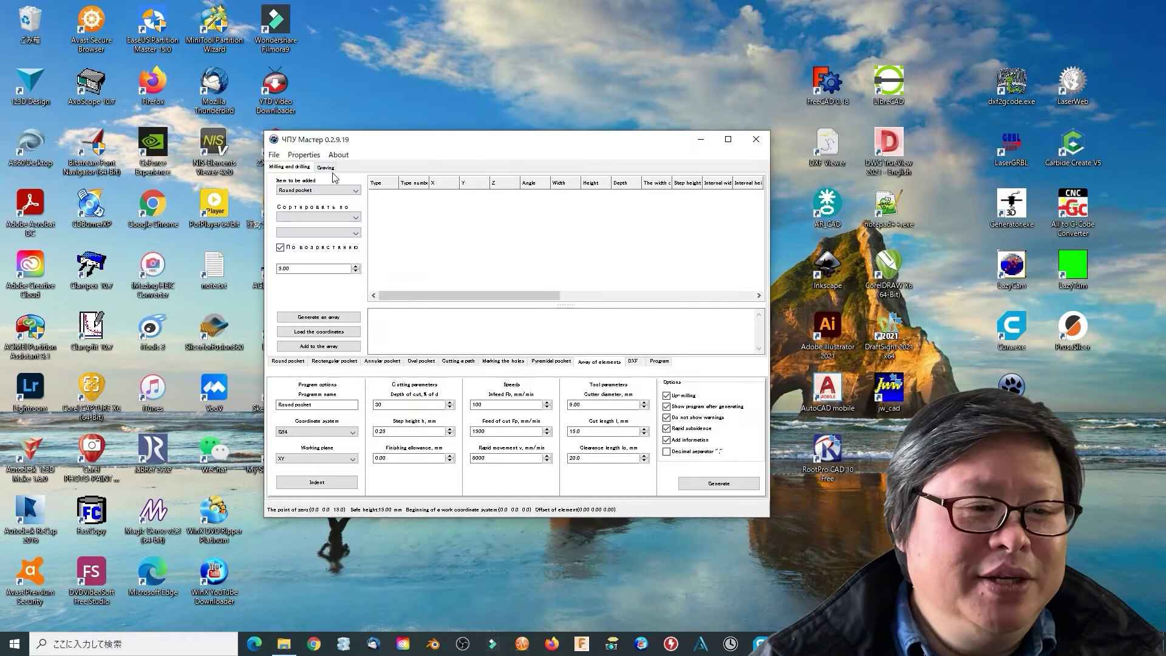
{"action": "left_click", "coordinate": [303, 155]}
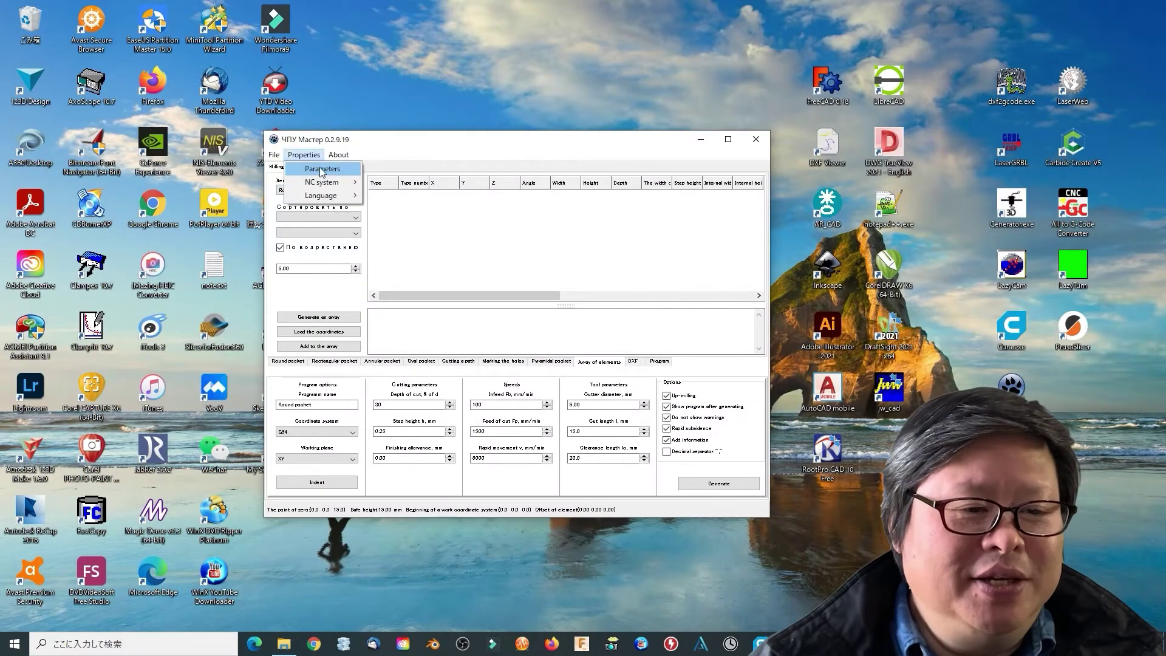
{"action": "left_click", "coordinate": [319, 170]}
{"action": "left_click", "coordinate": [516, 371]}
- View the NC system and language choices in CNC Master and read its GNU GPLv3 license
{"action": "left_click", "coordinate": [304, 155]}
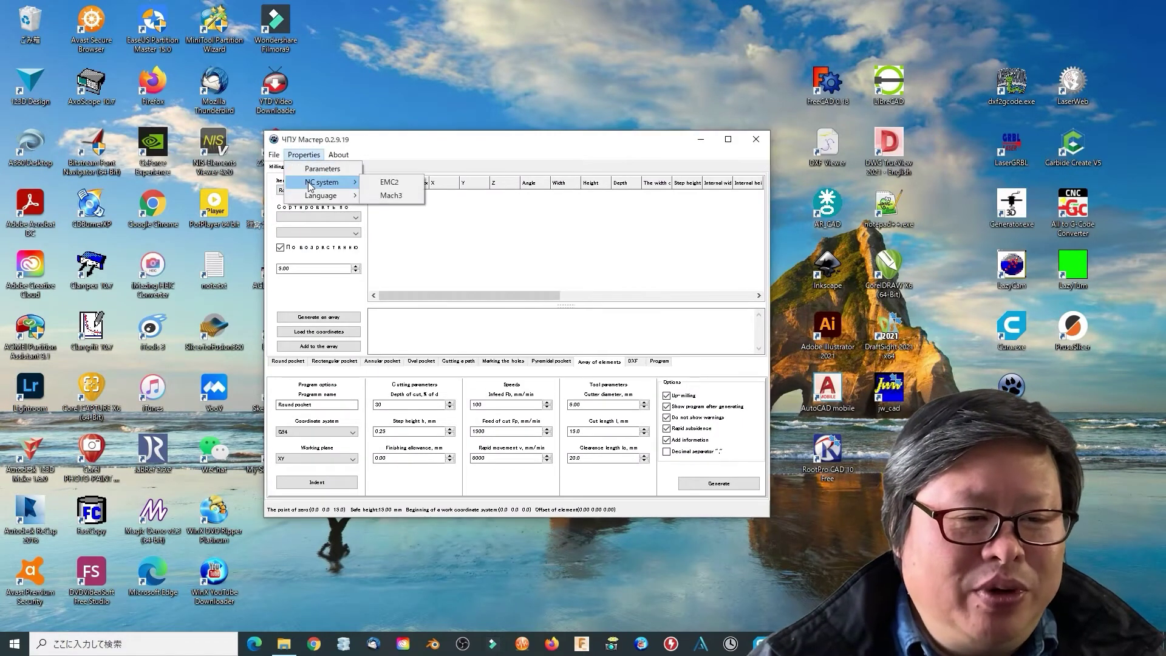
{"action": "mouse_move", "coordinate": [314, 196]}
{"action": "left_click", "coordinate": [415, 238]}
{"action": "left_click", "coordinate": [338, 155]}
{"action": "left_click", "coordinate": [359, 183]}
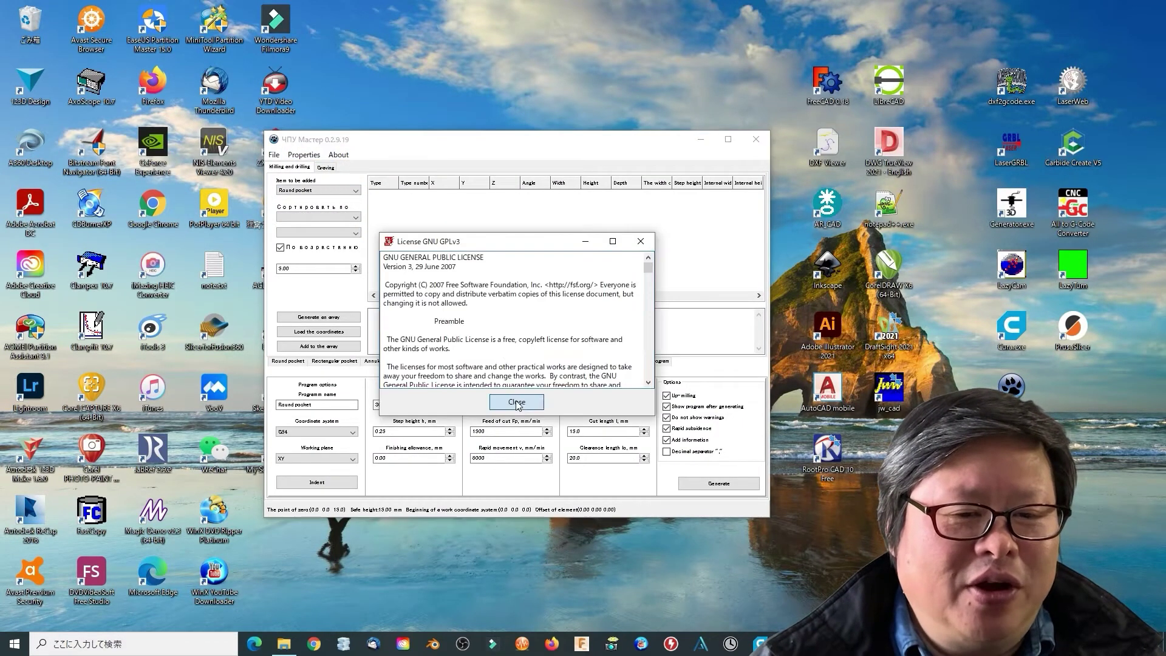
{"action": "left_click", "coordinate": [517, 402]}
- Check the NC system, movement parameters, language choices and file commands of CNC Master once more
{"action": "left_click", "coordinate": [304, 155]}
{"action": "left_click", "coordinate": [399, 182]}
{"action": "left_click", "coordinate": [304, 155]}
{"action": "left_click", "coordinate": [321, 170]}
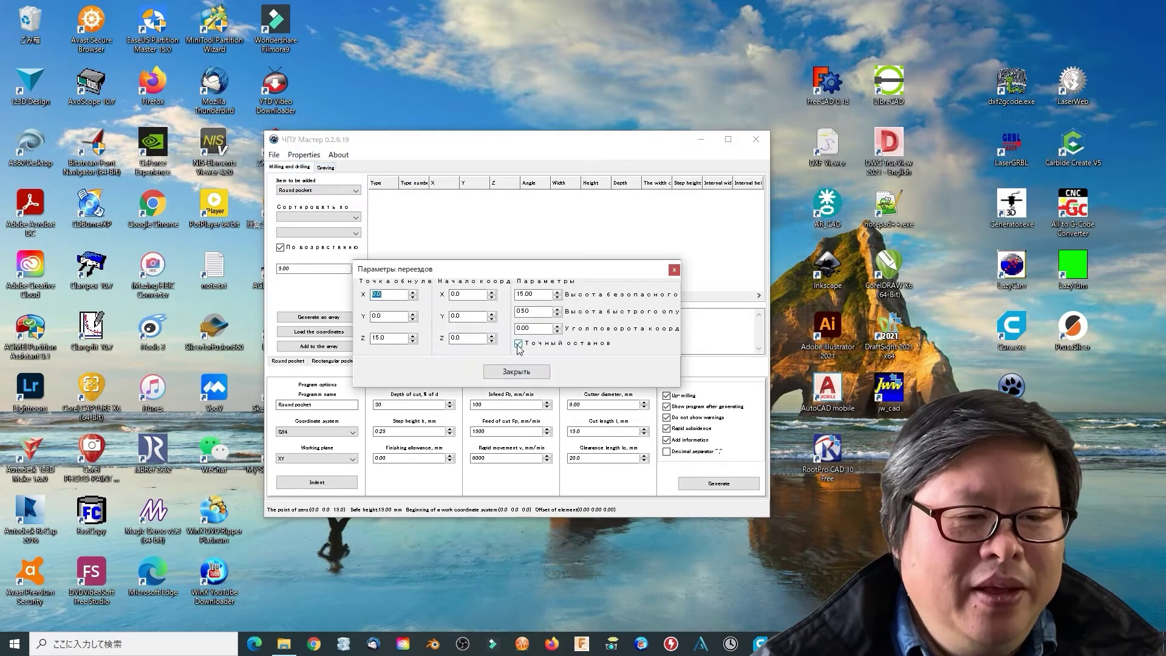
{"action": "left_click", "coordinate": [516, 372]}
{"action": "left_click", "coordinate": [304, 155]}
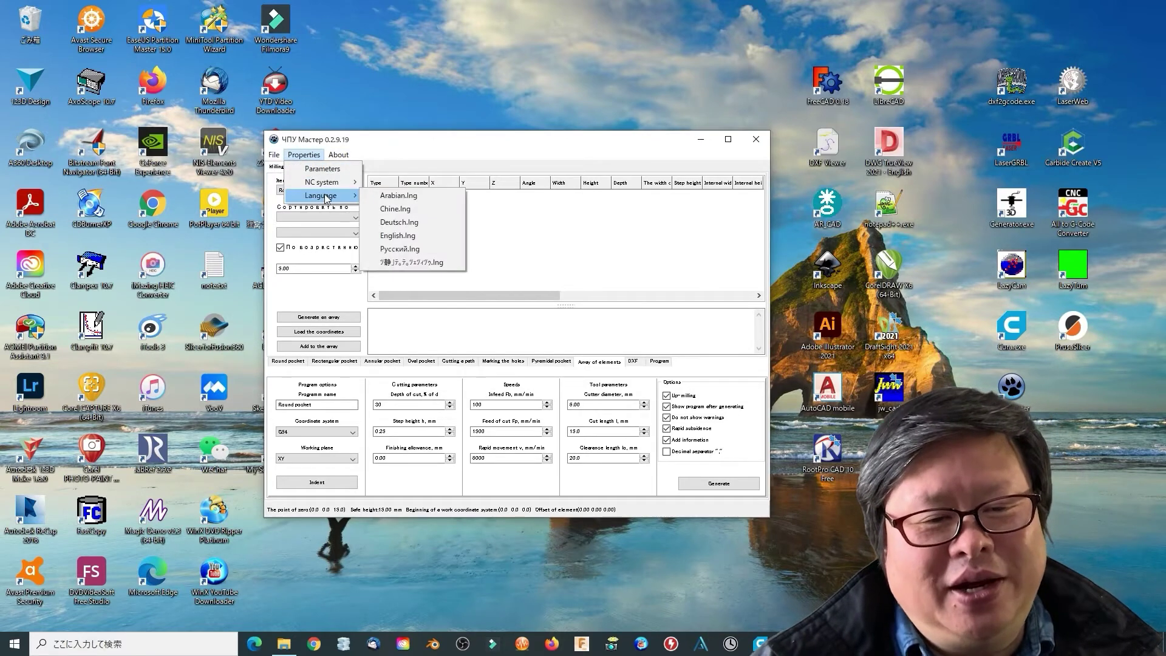
{"action": "left_click", "coordinate": [307, 157]}
{"action": "left_click", "coordinate": [347, 214]}
{"action": "left_click", "coordinate": [275, 155]}
{"action": "left_click", "coordinate": [427, 244]}
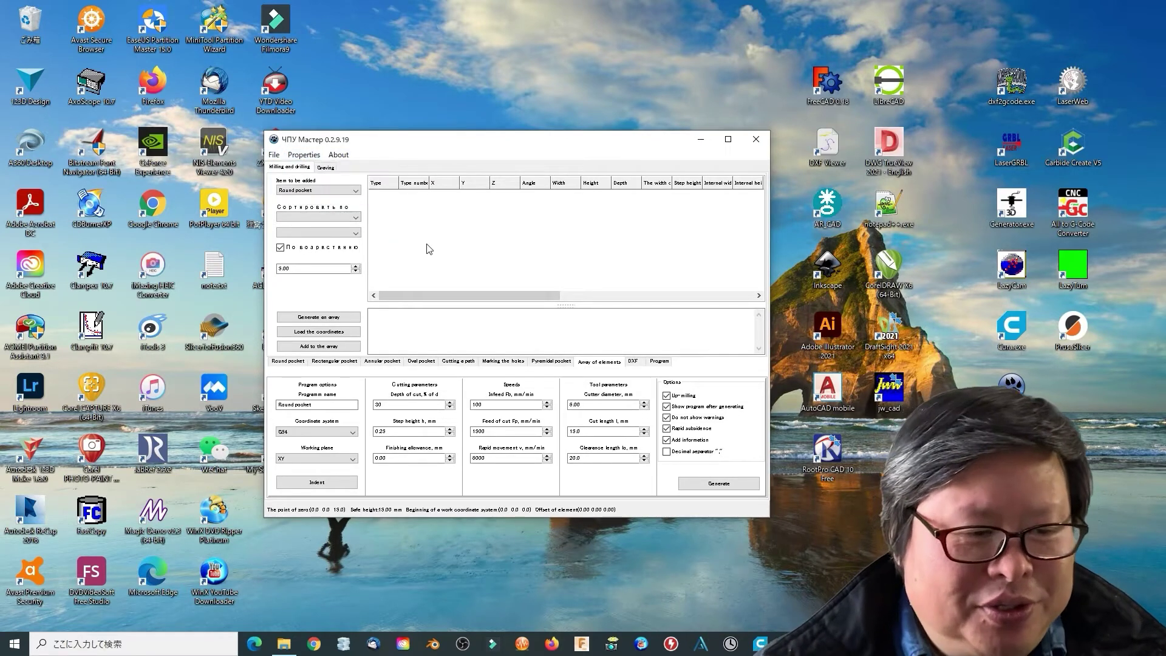
- Try to load the coordinates from test.dxf into CNC Master and close the trajectory display
{"action": "left_click", "coordinate": [356, 233]}
{"action": "left_click", "coordinate": [355, 234]}
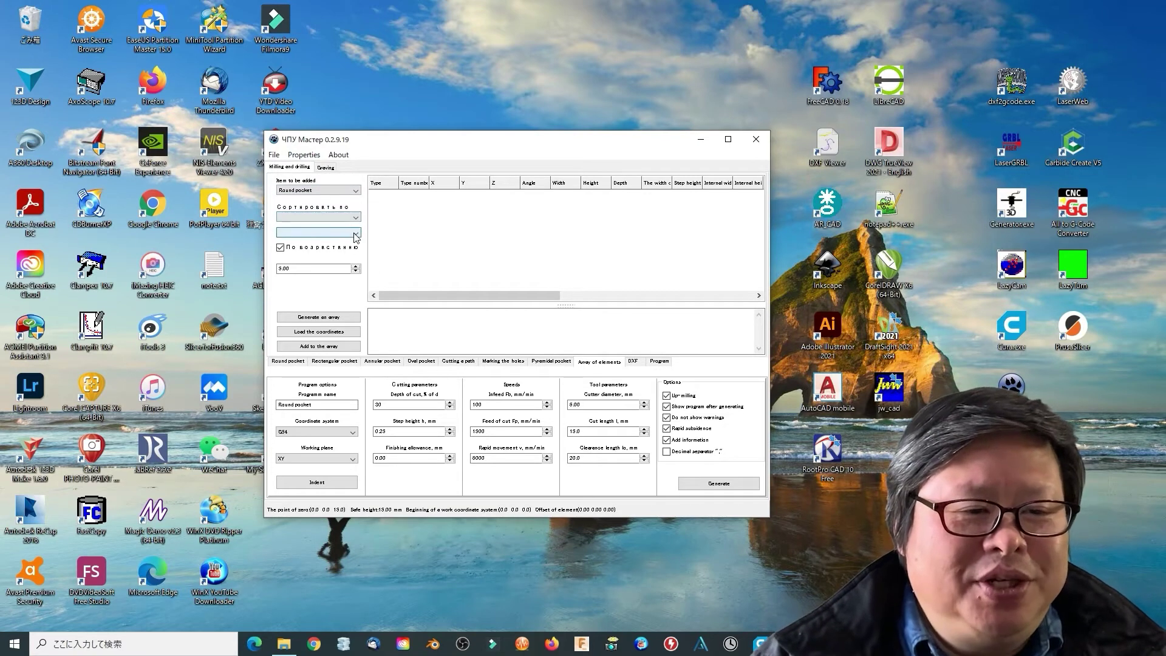
{"action": "left_click", "coordinate": [341, 332]}
{"action": "double_click", "coordinate": [607, 259]}
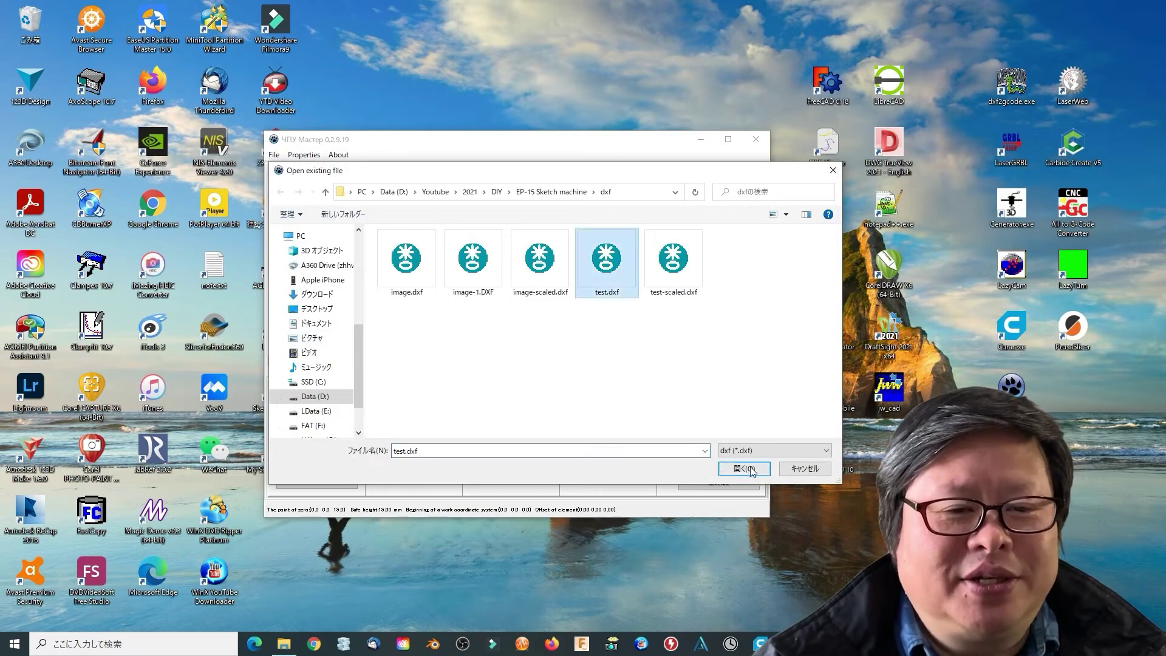
{"action": "left_click_drag", "start_coordinate": [686, 448], "coordinate": [708, 469]}
{"action": "left_click_drag", "start_coordinate": [595, 244], "coordinate": [575, 235]}
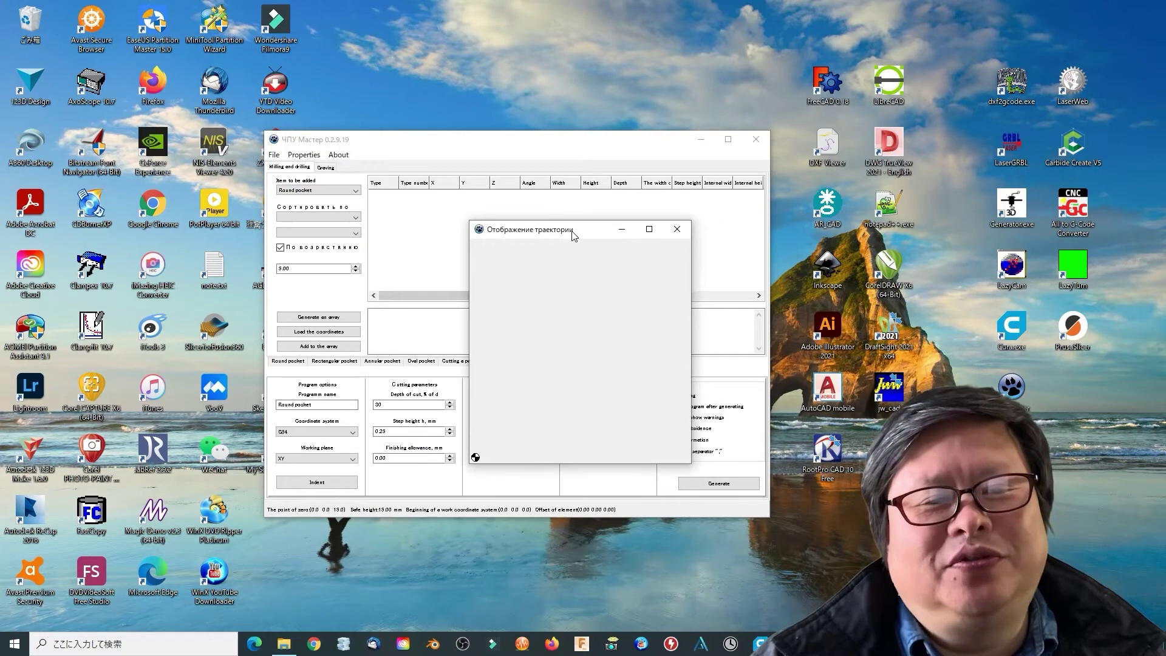
{"action": "left_click", "coordinate": [677, 230]}
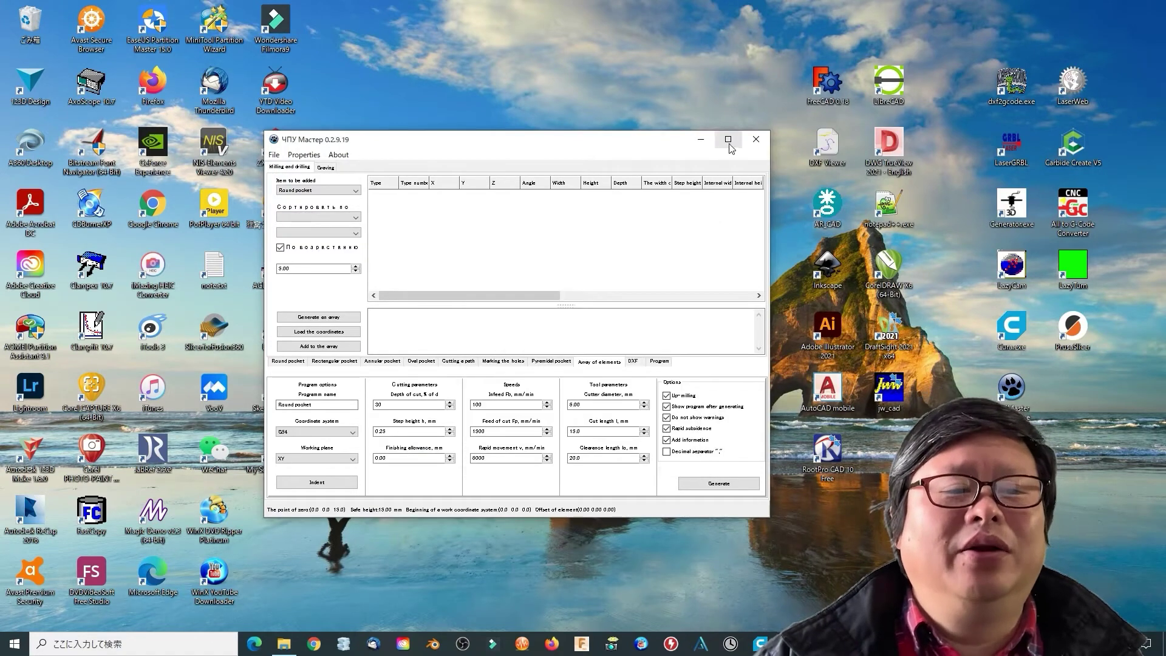
{"action": "left_click", "coordinate": [728, 139]}
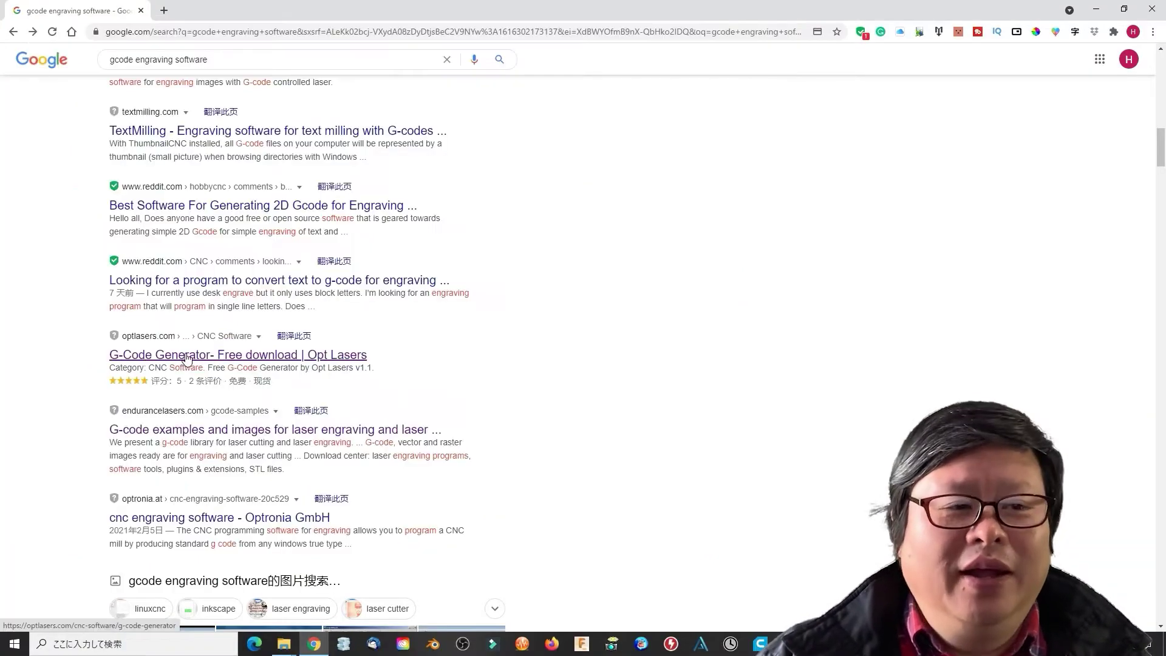
- Open the Opt Lasers G-Code Generator page from the Google results and look through its product description
{"action": "left_click", "coordinate": [186, 357]}
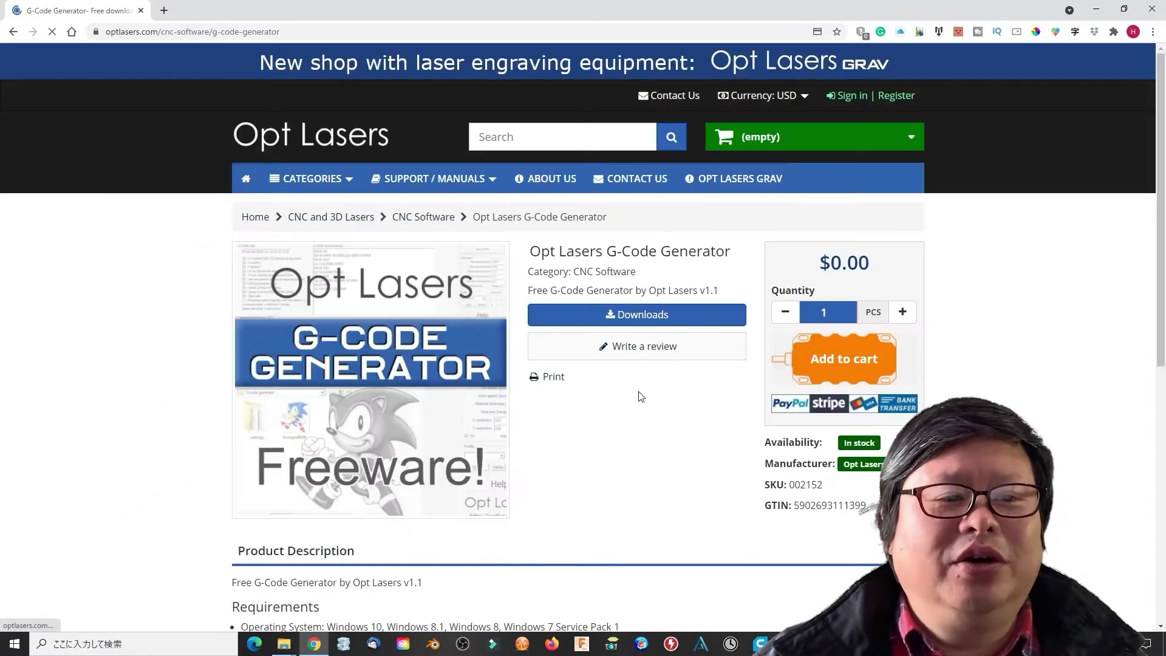
{"action": "scroll", "coordinate": [452, 497], "scroll_direction": "down", "scroll_amount": 4}
{"action": "scroll", "coordinate": [453, 497], "scroll_direction": "down", "scroll_amount": 4}
{"action": "scroll", "coordinate": [452, 462], "scroll_direction": "up", "scroll_amount": 6}
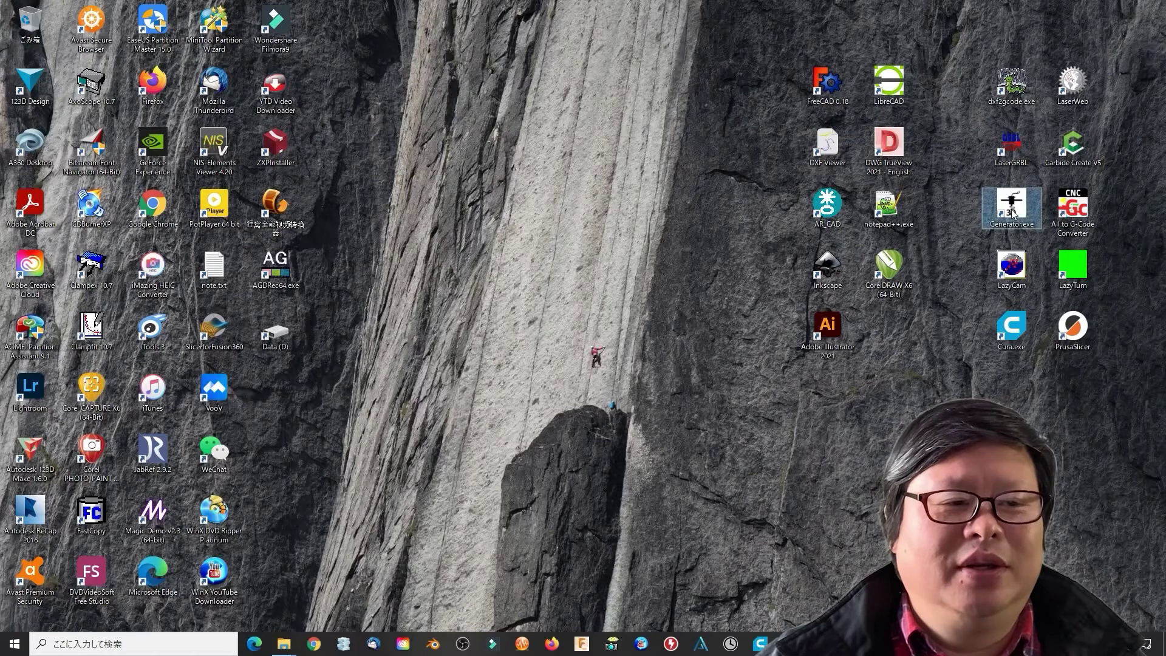
- Launch the Opt Lasers G-Code Generator and save the G-code generated from the Test.dxf drawing as opt test.gcode in the dxf folder
{"action": "double_click", "coordinate": [1013, 212]}
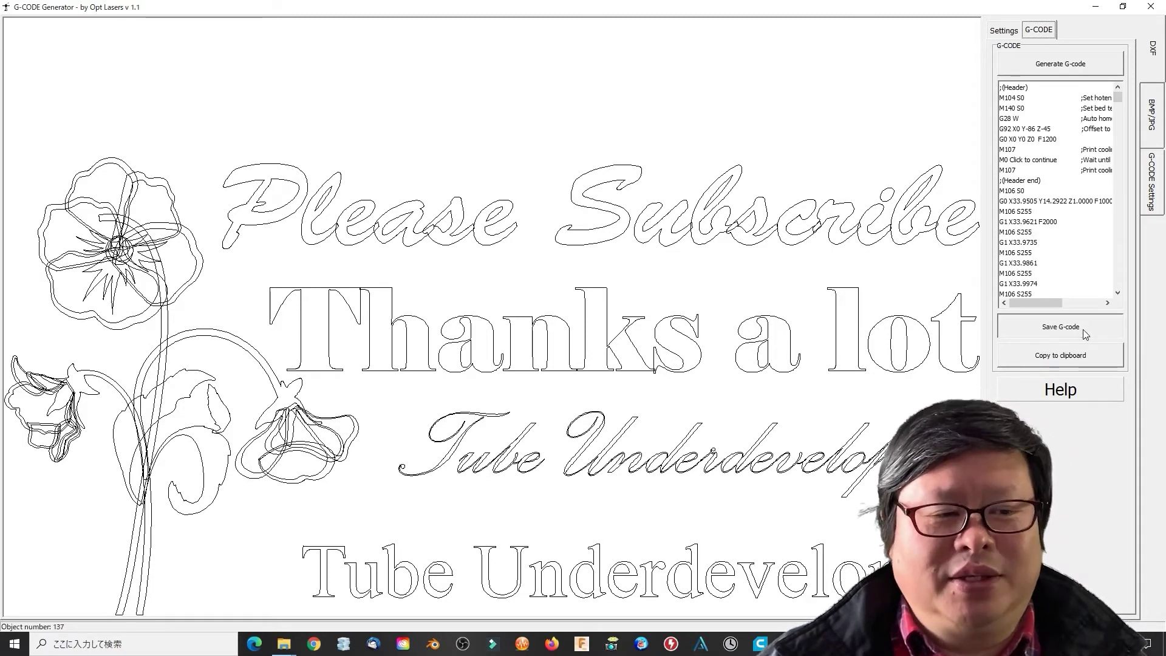
{"action": "left_click", "coordinate": [1069, 328]}
{"action": "left_click", "coordinate": [575, 381]}
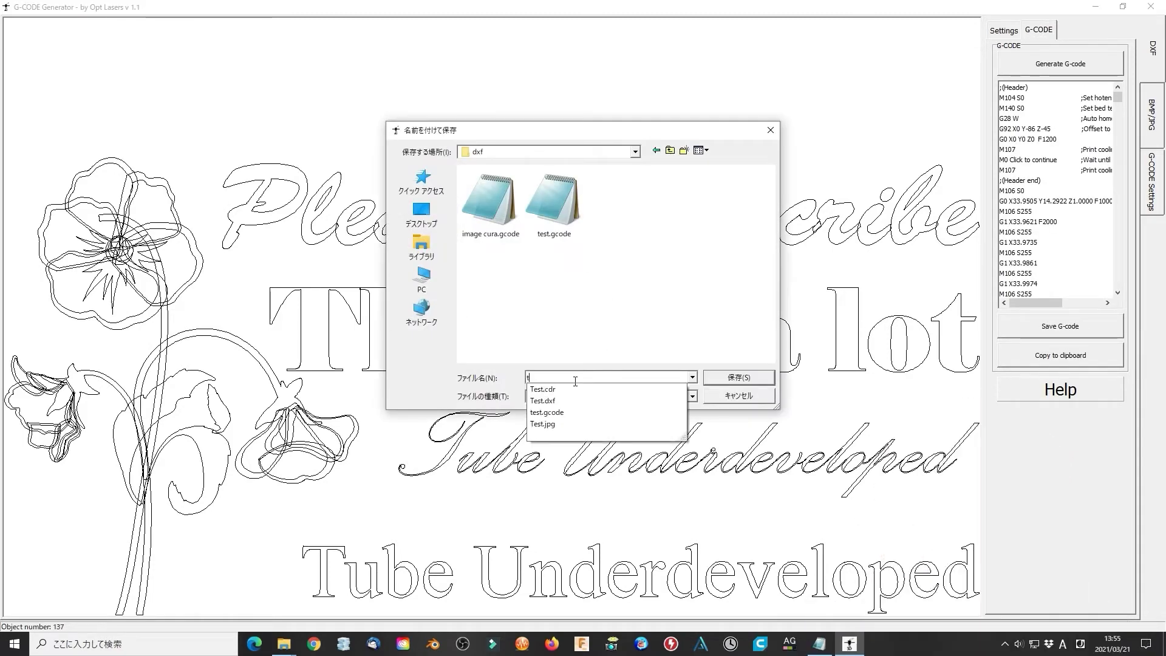
{"action": "left_click", "coordinate": [575, 382]}
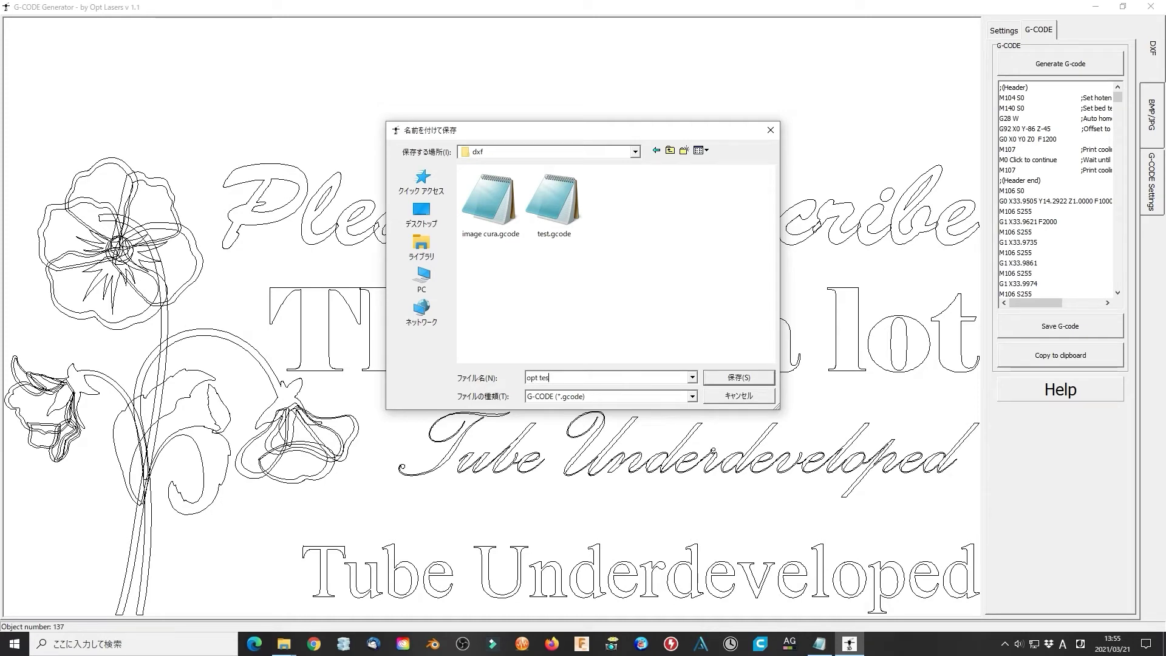
{"action": "left_click", "coordinate": [723, 380]}
{"action": "left_click", "coordinate": [584, 346]}
- Open opt test.gcode from the dxf folder and read through its G-code lines
{"action": "left_click", "coordinate": [284, 644]}
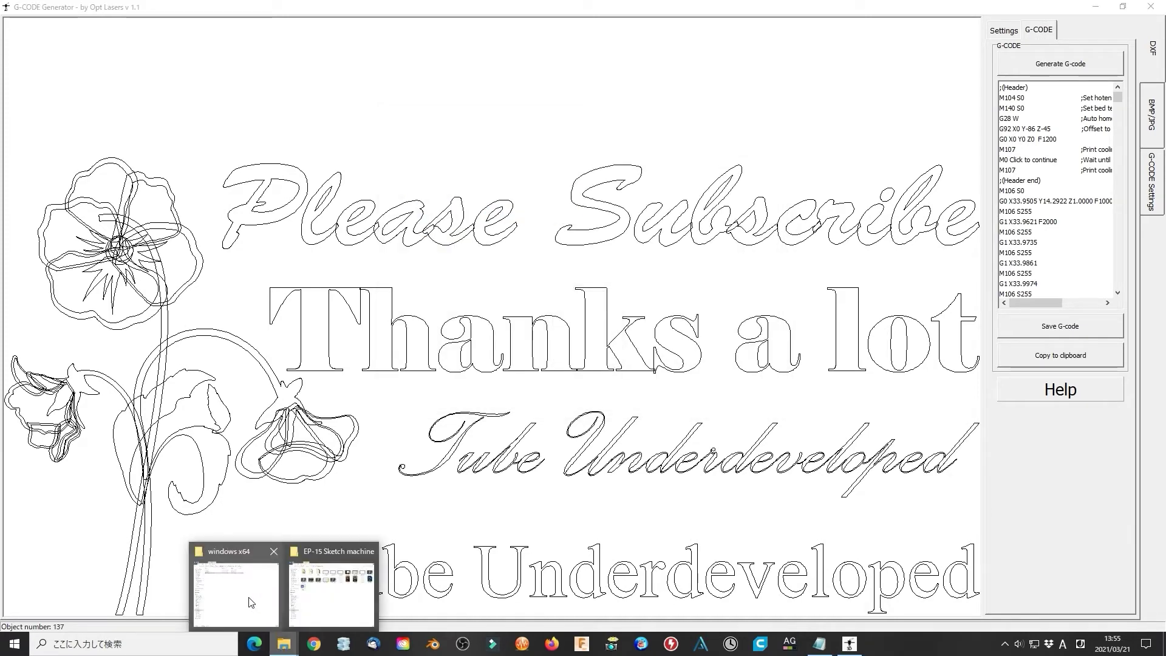
{"action": "left_click", "coordinate": [249, 601]}
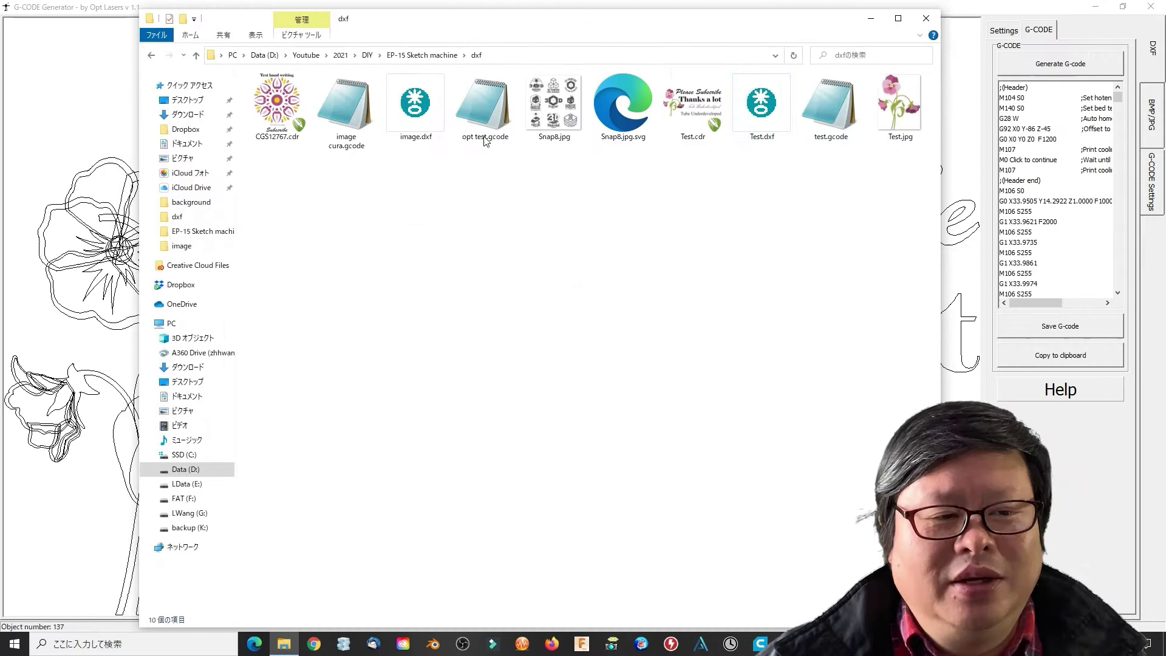
{"action": "double_click", "coordinate": [487, 101]}
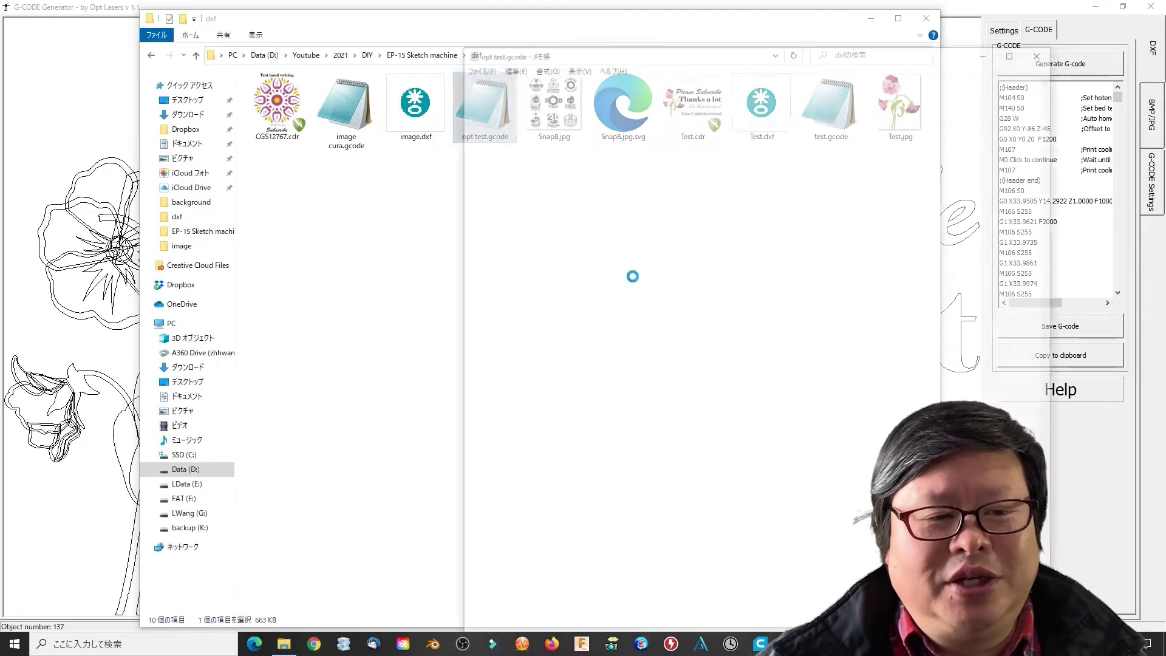
{"action": "scroll", "coordinate": [558, 296], "scroll_direction": "down", "scroll_amount": 14}
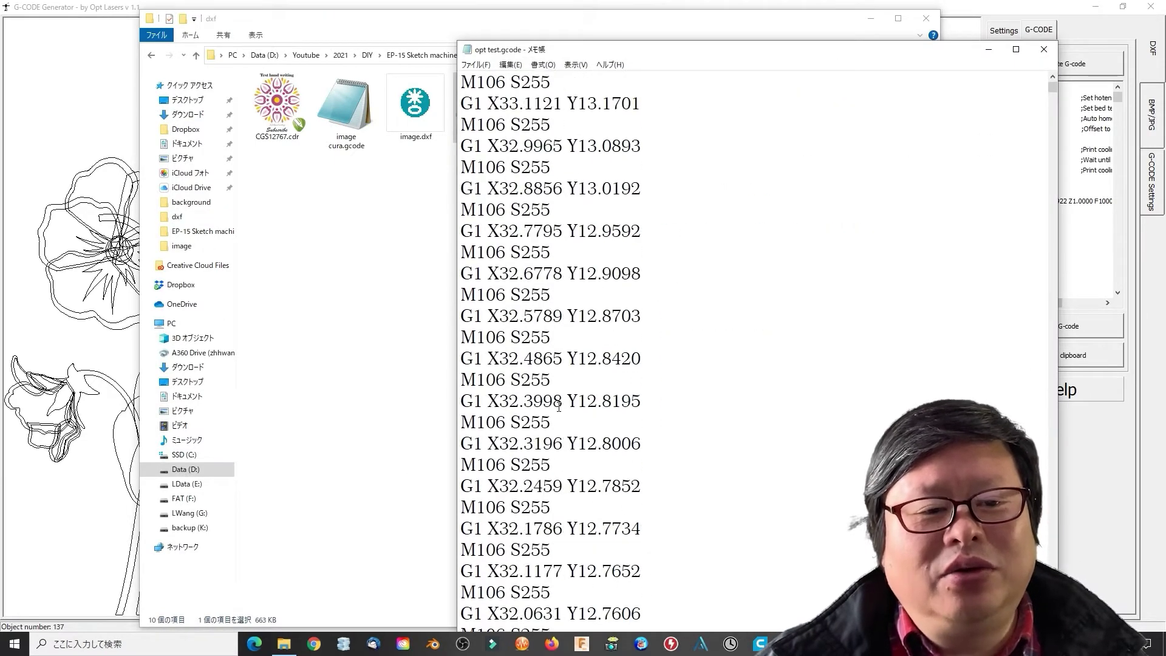
{"action": "scroll", "coordinate": [477, 401], "scroll_direction": "down", "scroll_amount": 7}
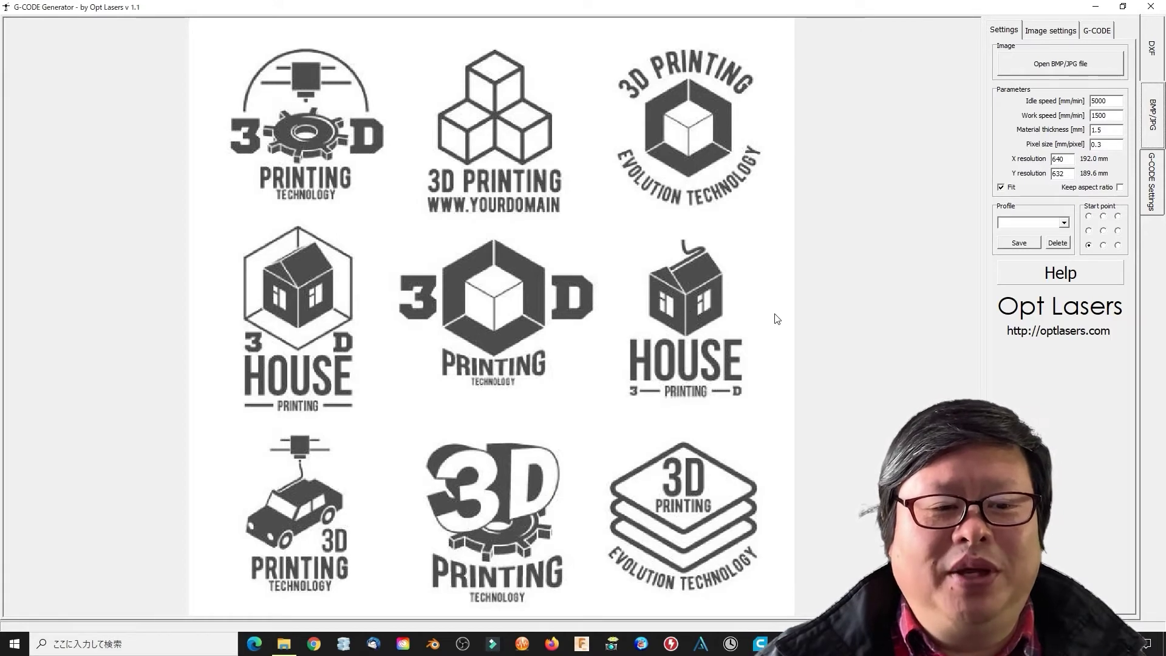
- Turn the Fit option for the loaded 3D printing logo image off and back on
{"action": "left_click", "coordinate": [1001, 188]}
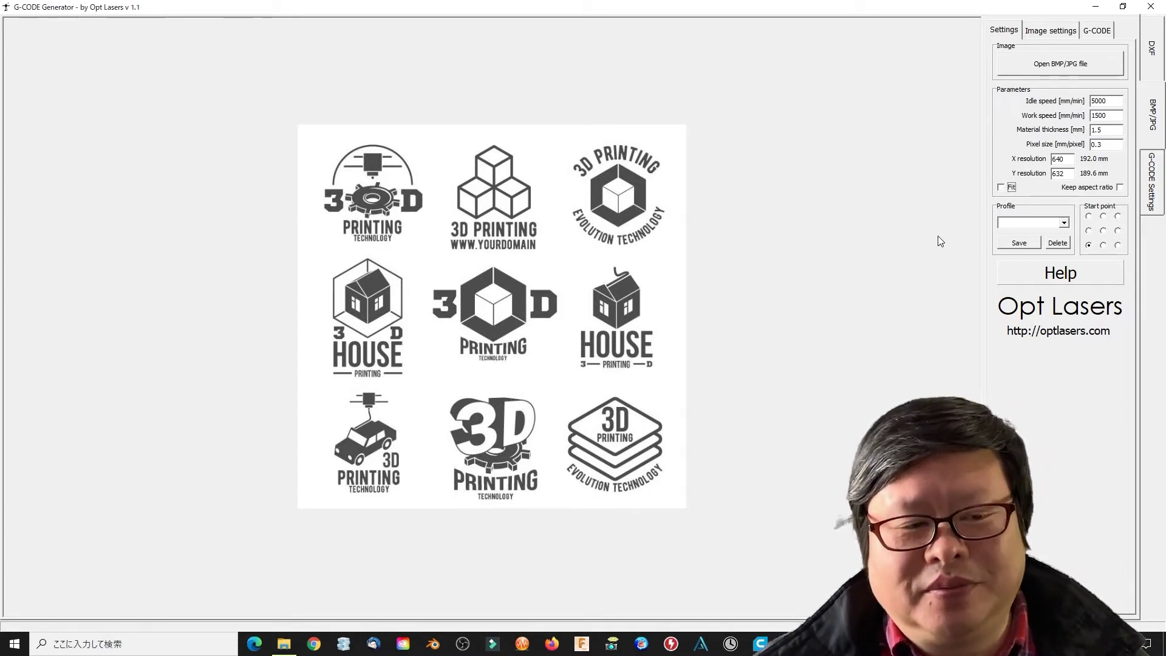
{"action": "left_click", "coordinate": [1003, 188]}
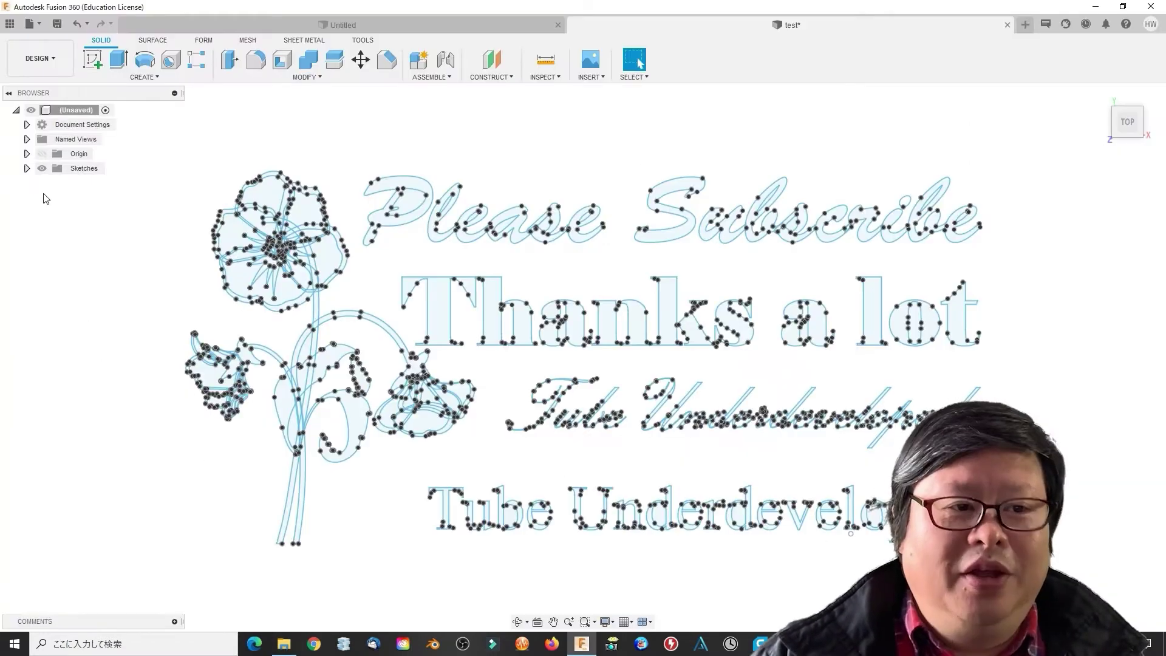
- Select all profiles of the Please Subscribe lettering in the Fusion 360 test sketch and extrude them 0.2 mm
{"action": "mouse_move", "coordinate": [351, 158]}
{"action": "left_mouse_down"}
{"action": "mouse_move", "coordinate": [468, 213]}
{"action": "mouse_move", "coordinate": [742, 265]}
{"action": "mouse_move", "coordinate": [1013, 273]}
{"action": "left_mouse_up"}
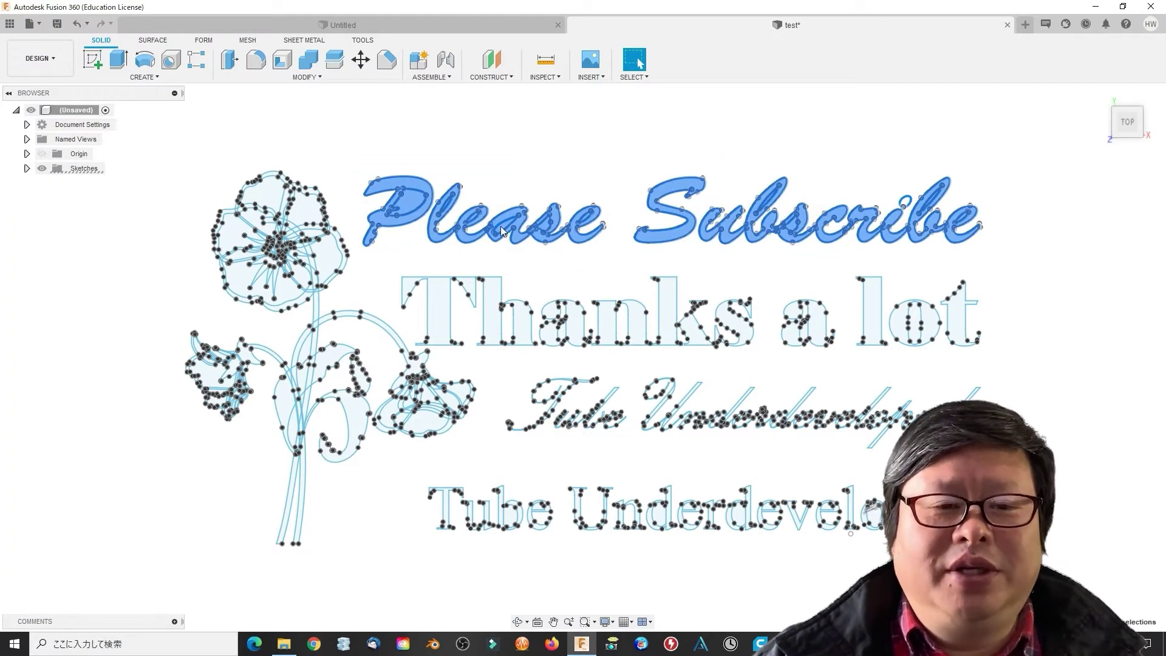
{"action": "key", "text": "e"}
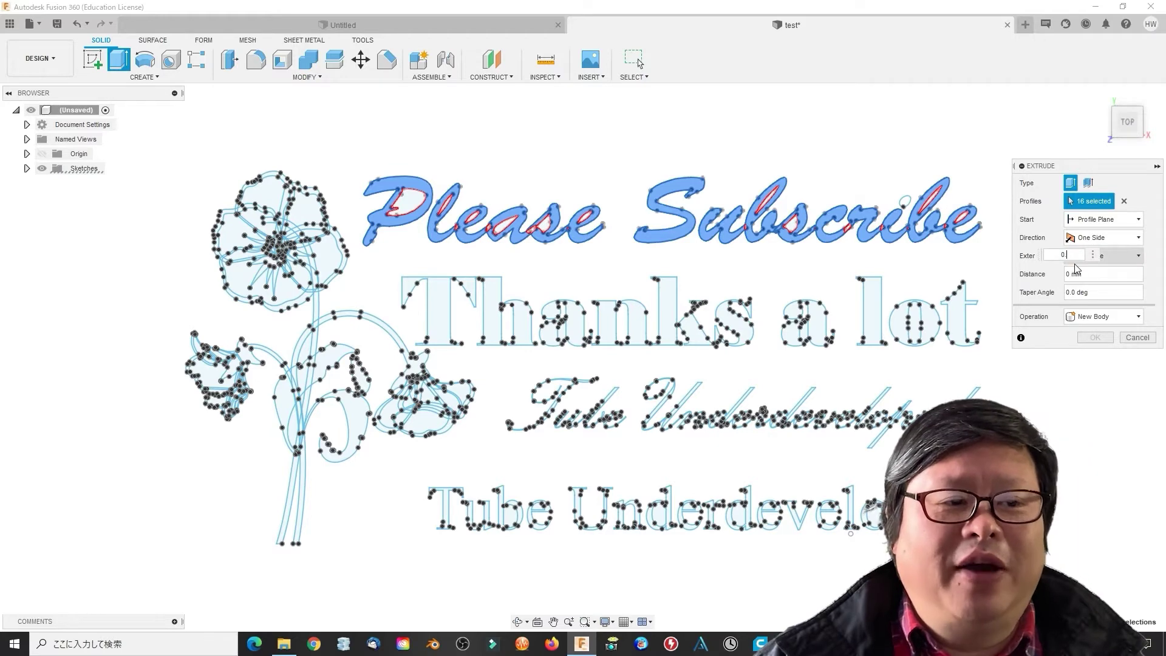
{"action": "key", "text": "Return"}
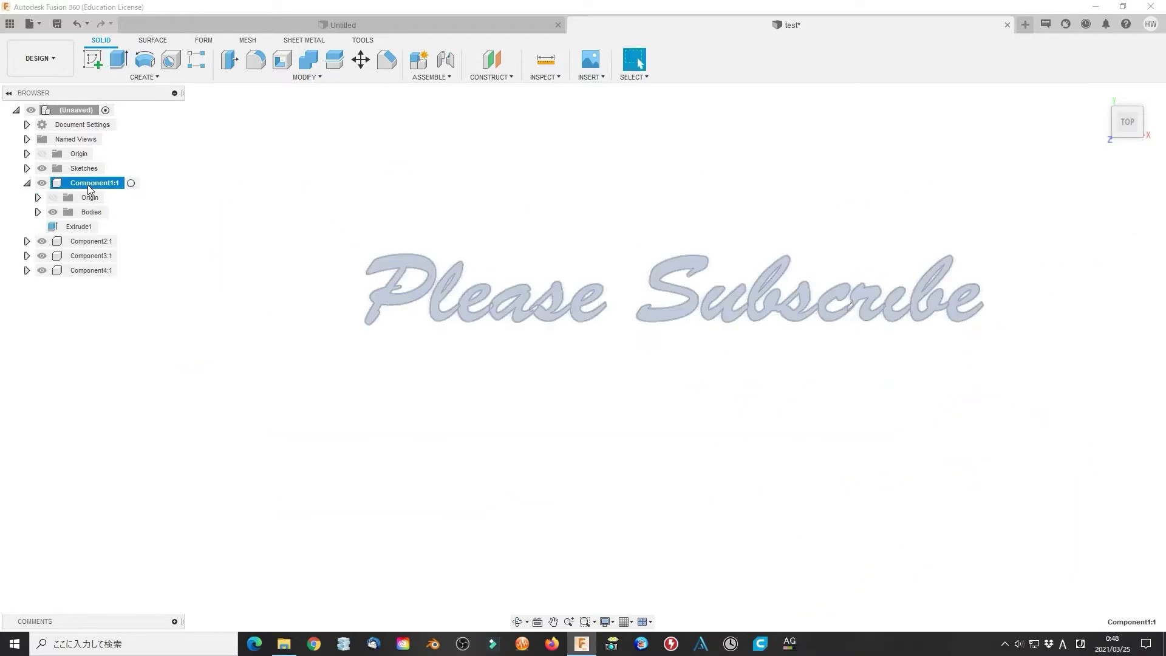
- Save the Please Subscribe component as a binary STL in one file with medium refinement
{"action": "right_click", "coordinate": [91, 183]}
{"action": "left_click", "coordinate": [122, 399]}
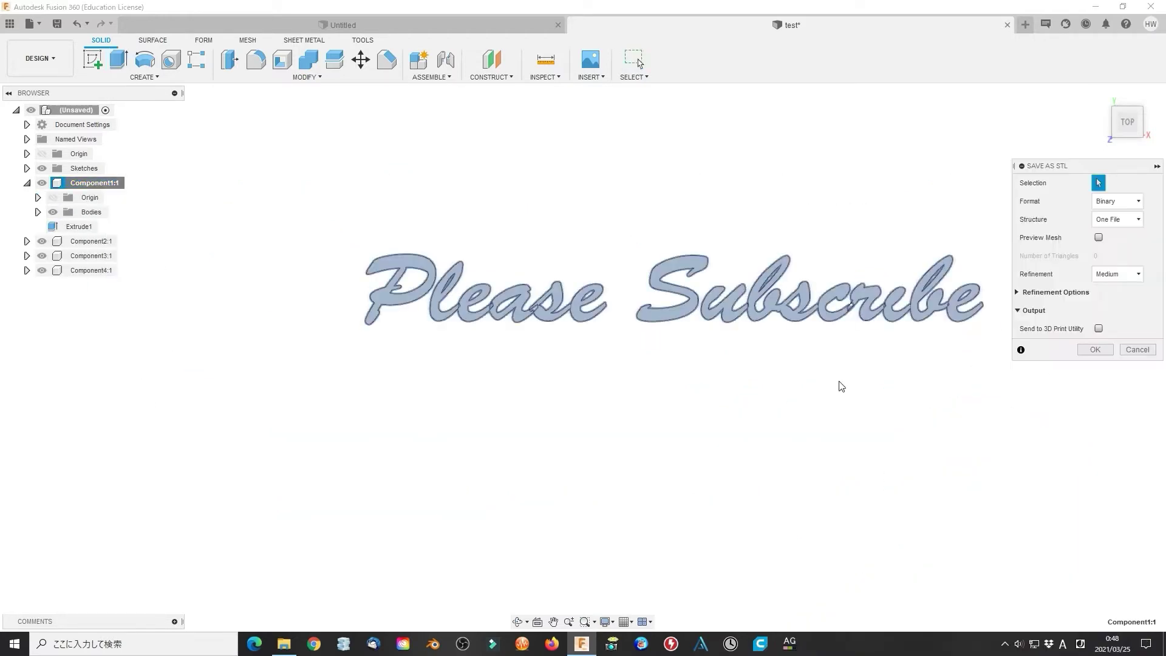
{"action": "left_click", "coordinate": [1109, 353]}
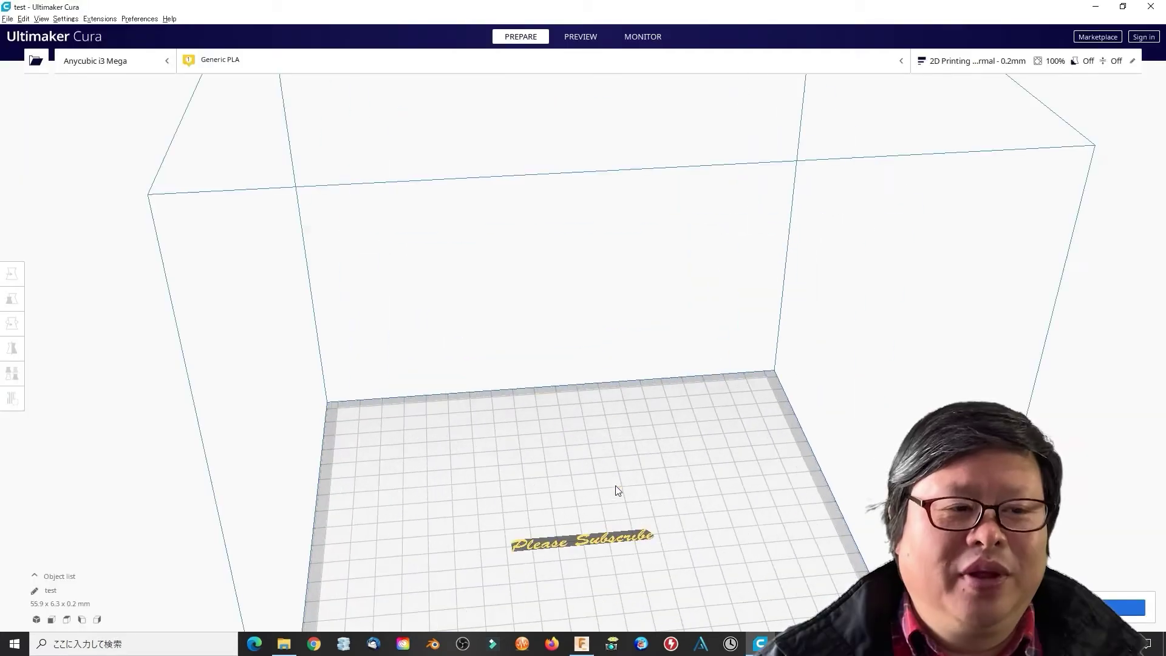
- Inspect the Please Subscribe lettering in Cura's layer preview with the 2D Printing profile settings shown, and save its G-code
{"action": "scroll", "coordinate": [614, 490], "scroll_direction": "up", "scroll_amount": 5}
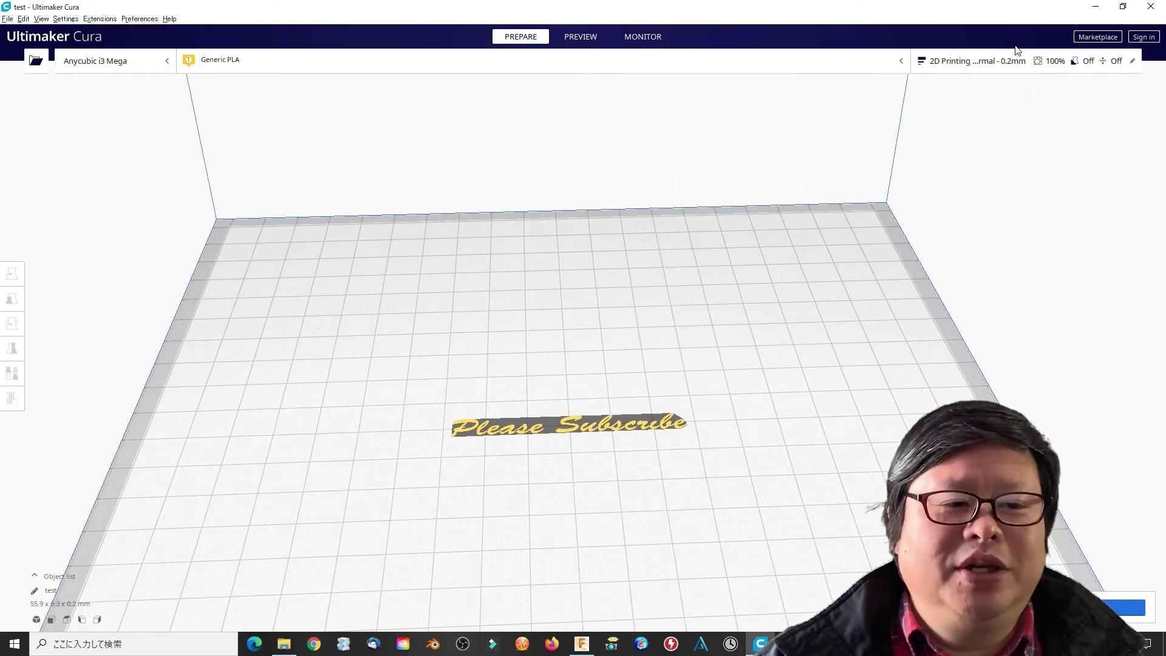
{"action": "left_click", "coordinate": [972, 61]}
{"action": "left_click", "coordinate": [581, 37]}
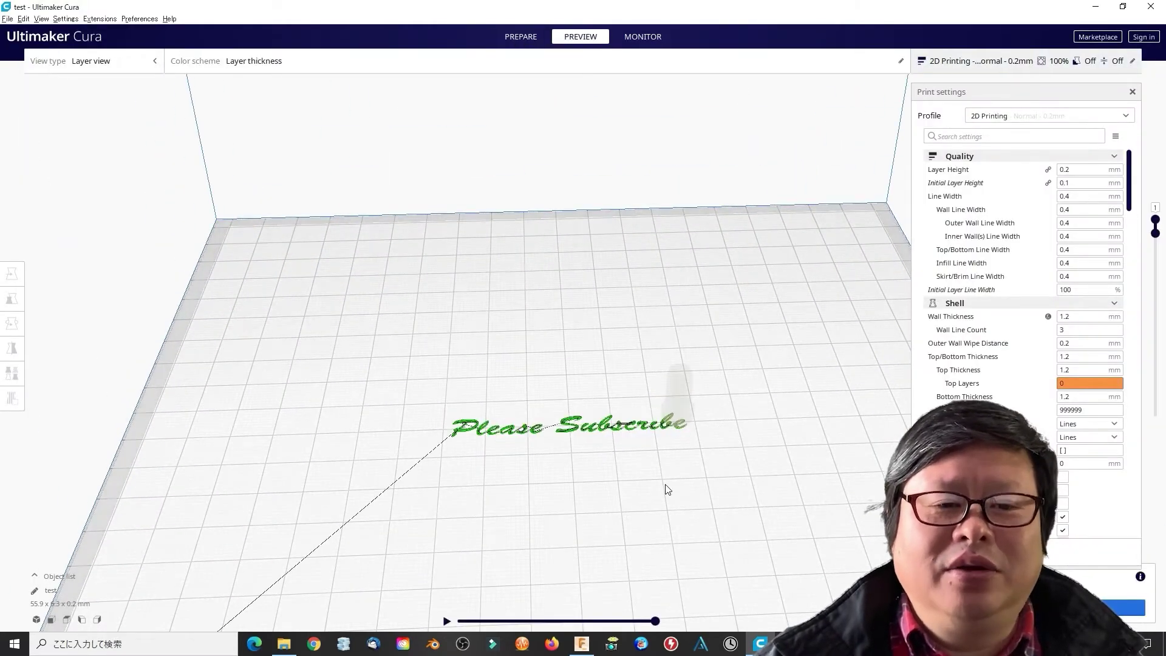
{"action": "scroll", "coordinate": [667, 487], "scroll_direction": "up", "scroll_amount": 3}
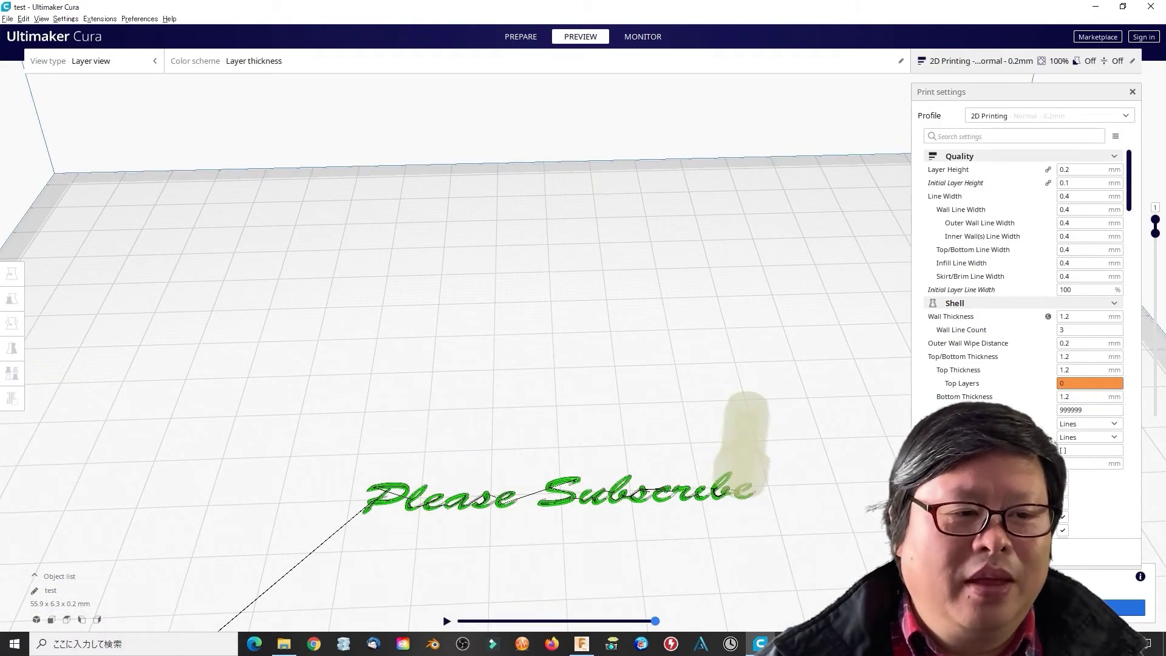
{"action": "left_click", "coordinate": [1121, 607]}
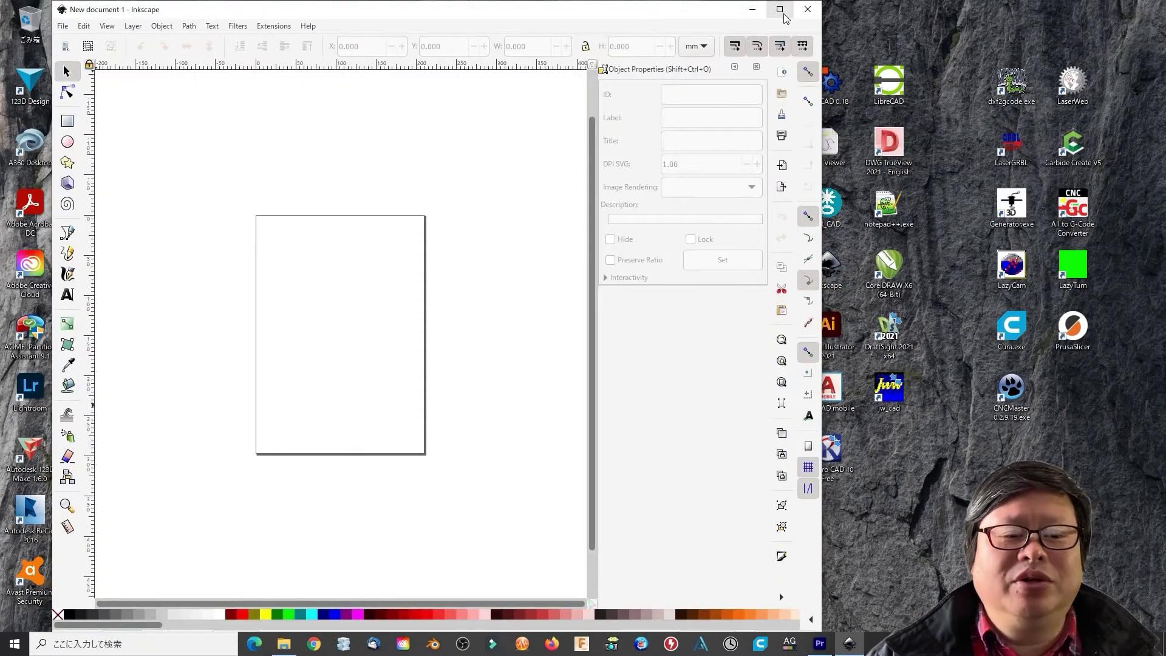
- Open test.dxf in Inkscape using the All Vectors file filter and scale the drawing down to about 523 × 227 px
{"action": "left_click", "coordinate": [780, 9]}
{"action": "left_click", "coordinate": [11, 20]}
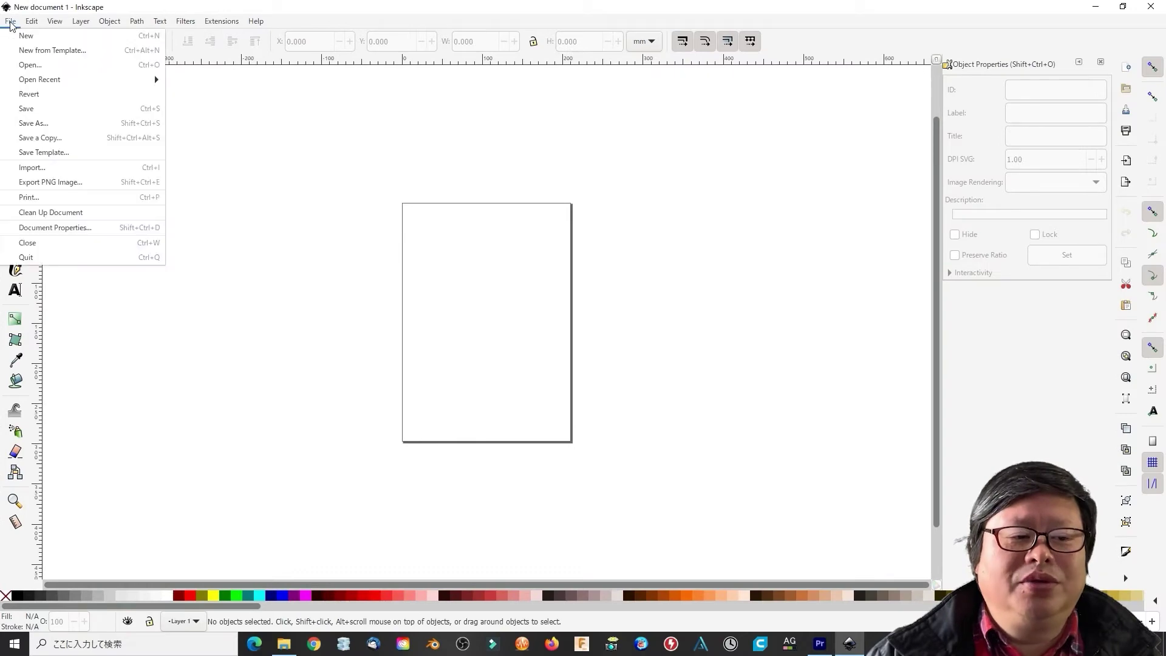
{"action": "left_click", "coordinate": [31, 65]}
{"action": "left_click", "coordinate": [446, 466]}
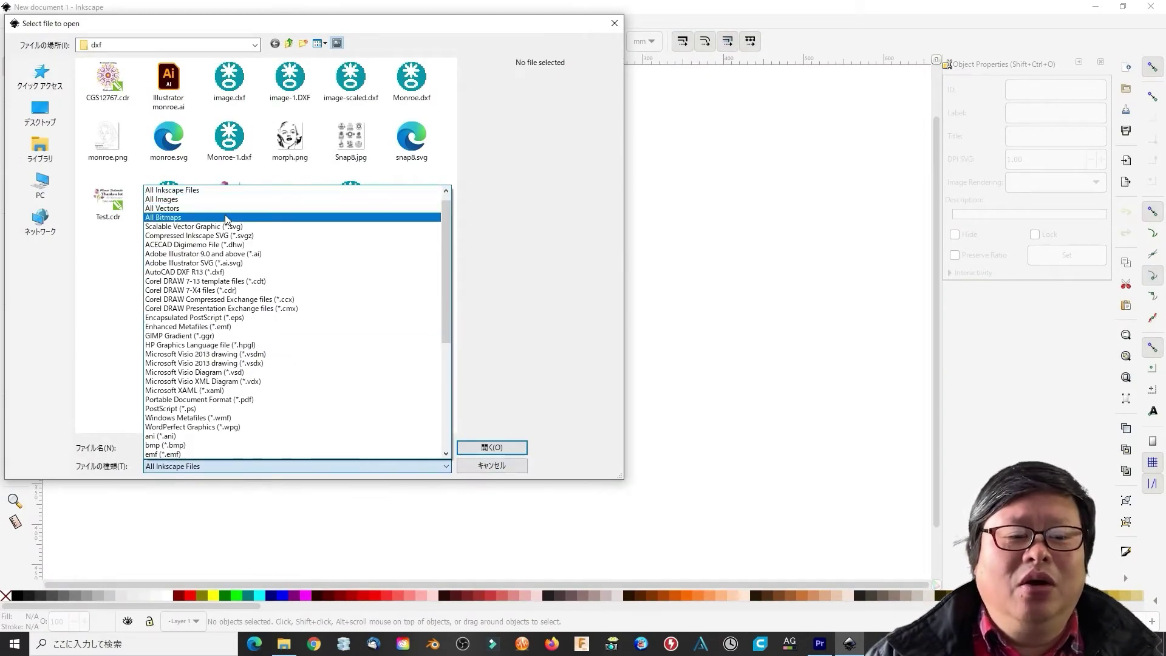
{"action": "left_click", "coordinate": [232, 210]}
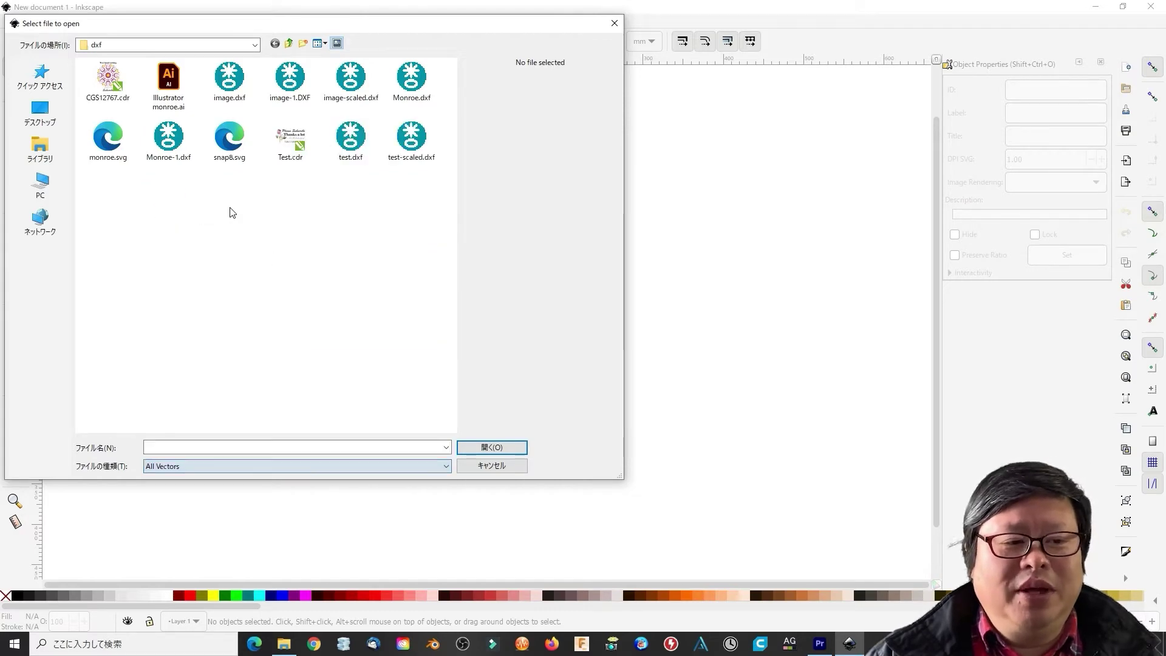
{"action": "double_click", "coordinate": [351, 140]}
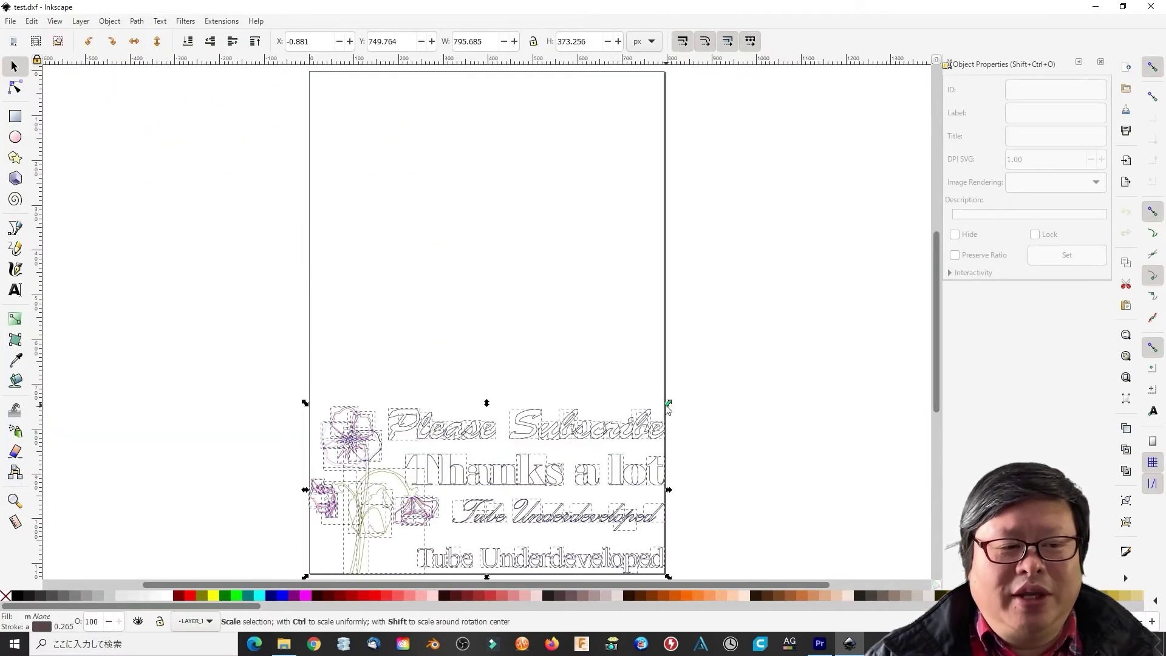
{"action": "left_click_drag", "start_coordinate": [667, 404], "coordinate": [453, 476]}
- Open the Gcodetools Path to Gcode extension and examine its preferences, path conversion settings and options
{"action": "left_click", "coordinate": [222, 21]}
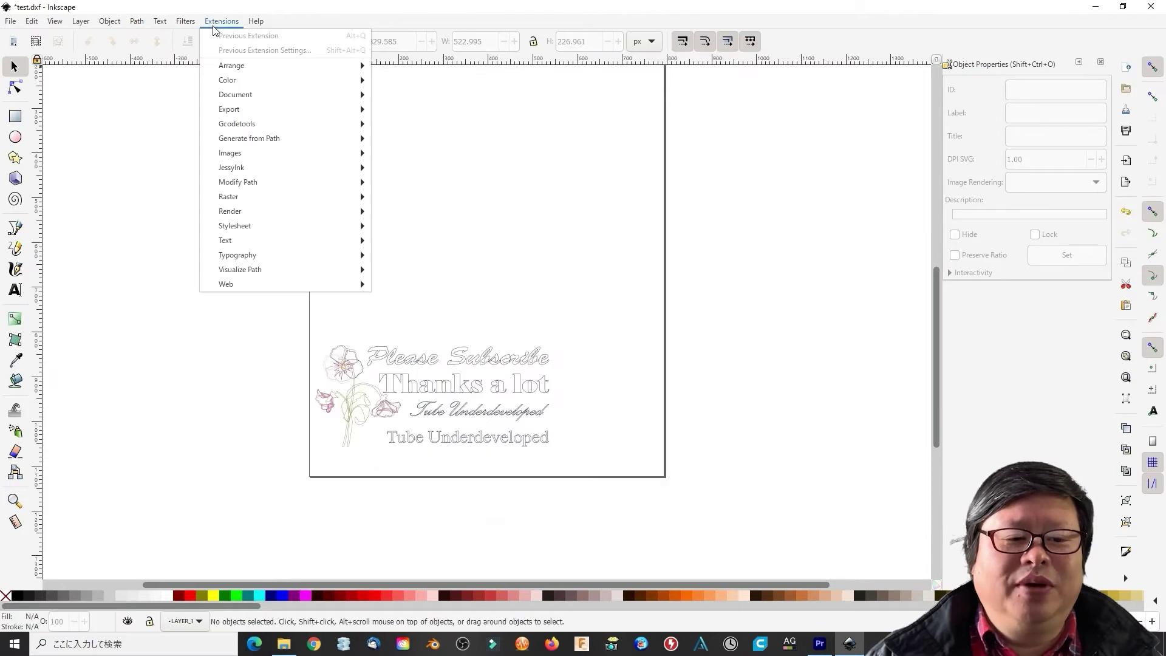
{"action": "mouse_move", "coordinate": [304, 128]}
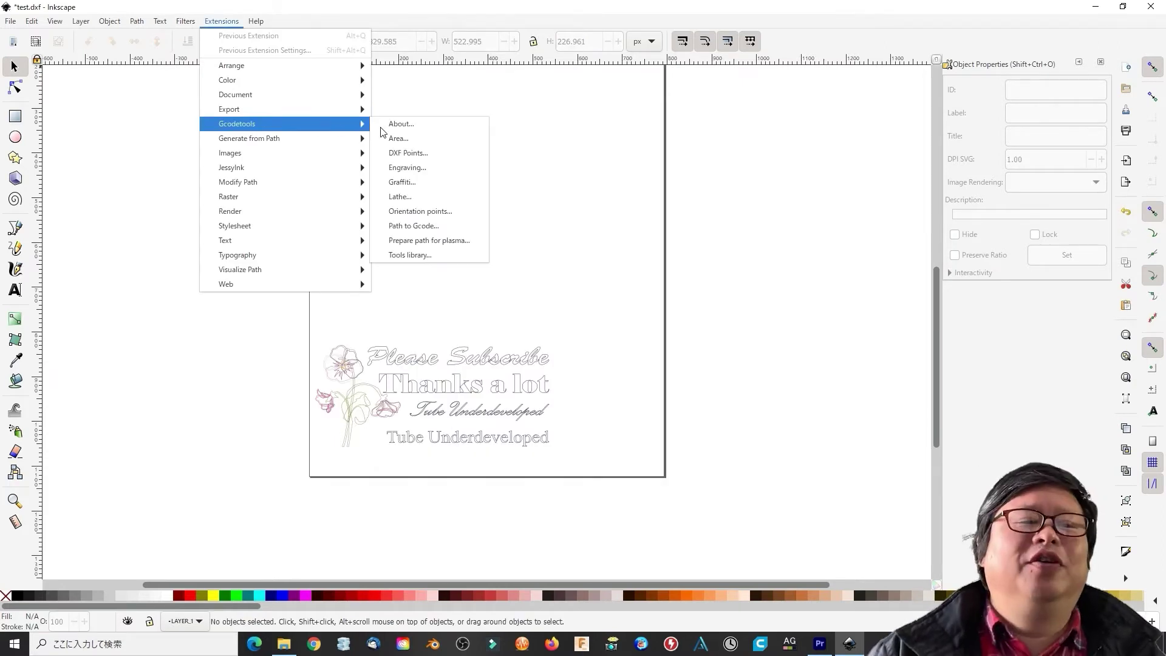
{"action": "left_click", "coordinate": [413, 225]}
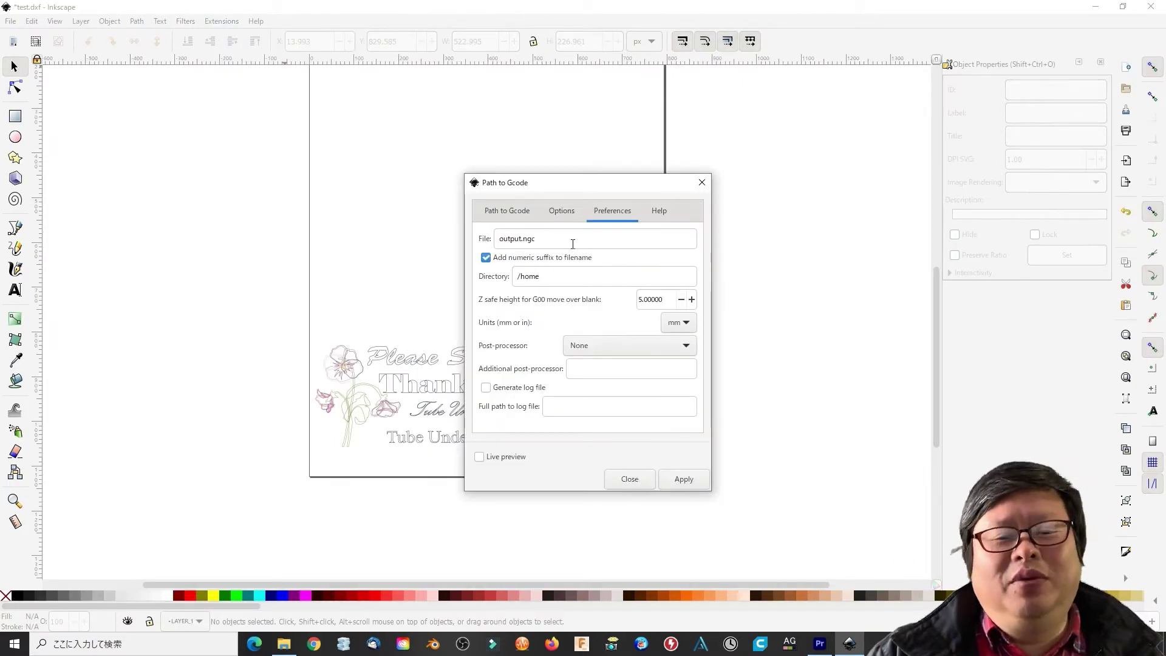
{"action": "left_click", "coordinate": [503, 212]}
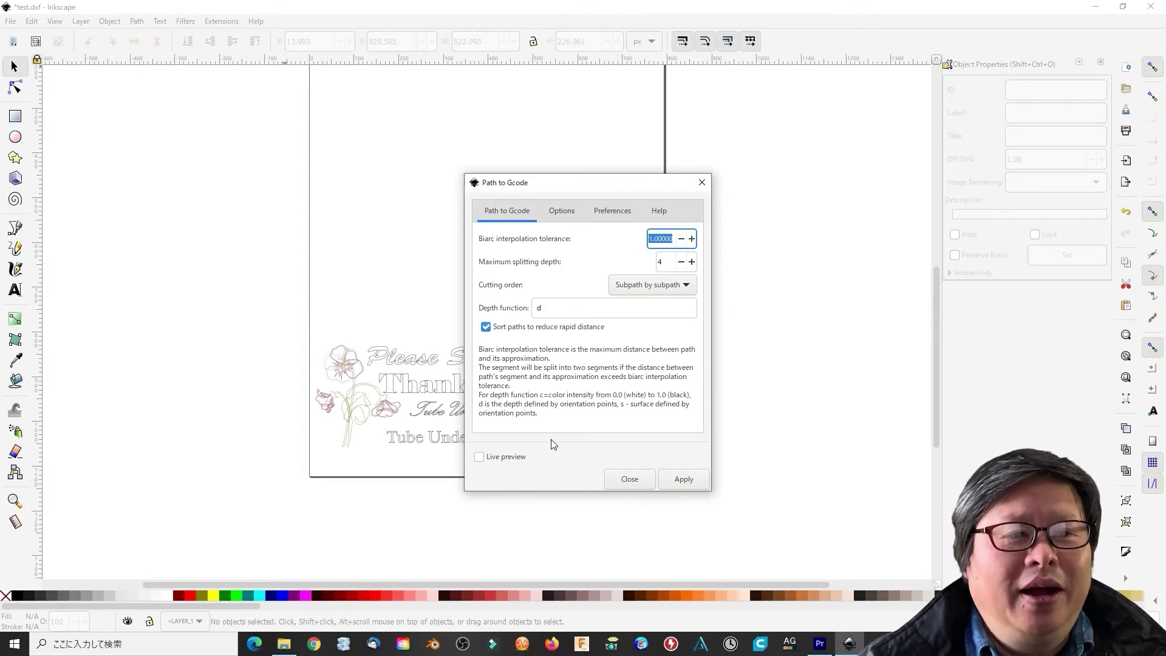
{"action": "left_click", "coordinate": [554, 213]}
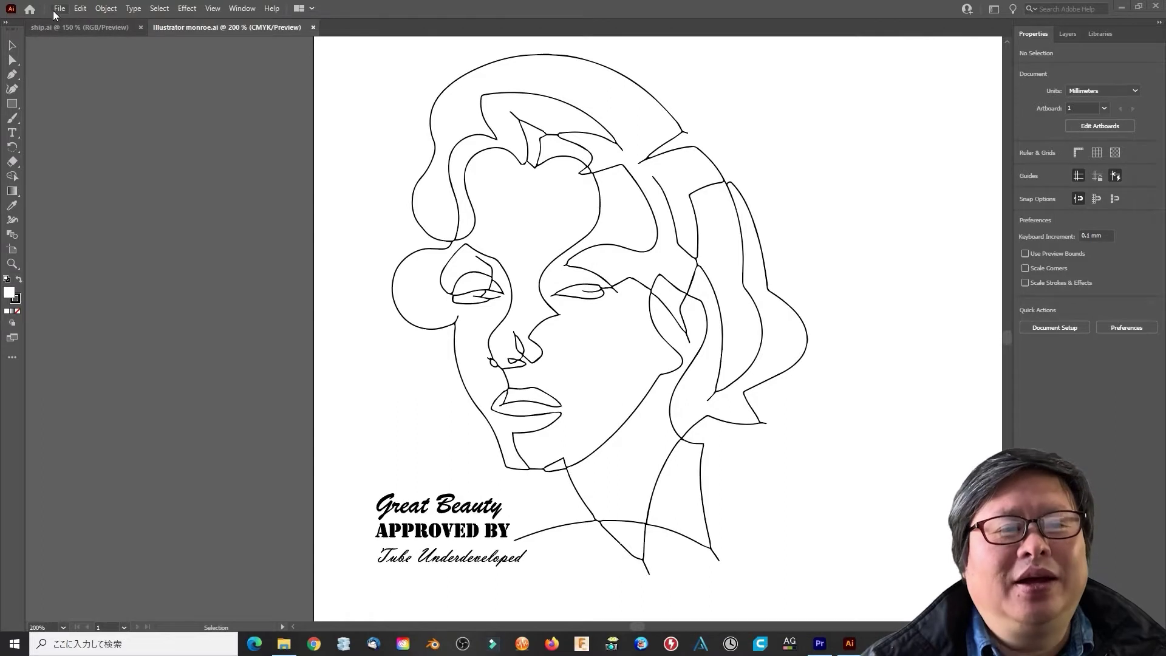
- Look over Illustrator's file commands and view the ship.ai drawing before returning to Illustrator monroe.ai
{"action": "left_click", "coordinate": [57, 9]}
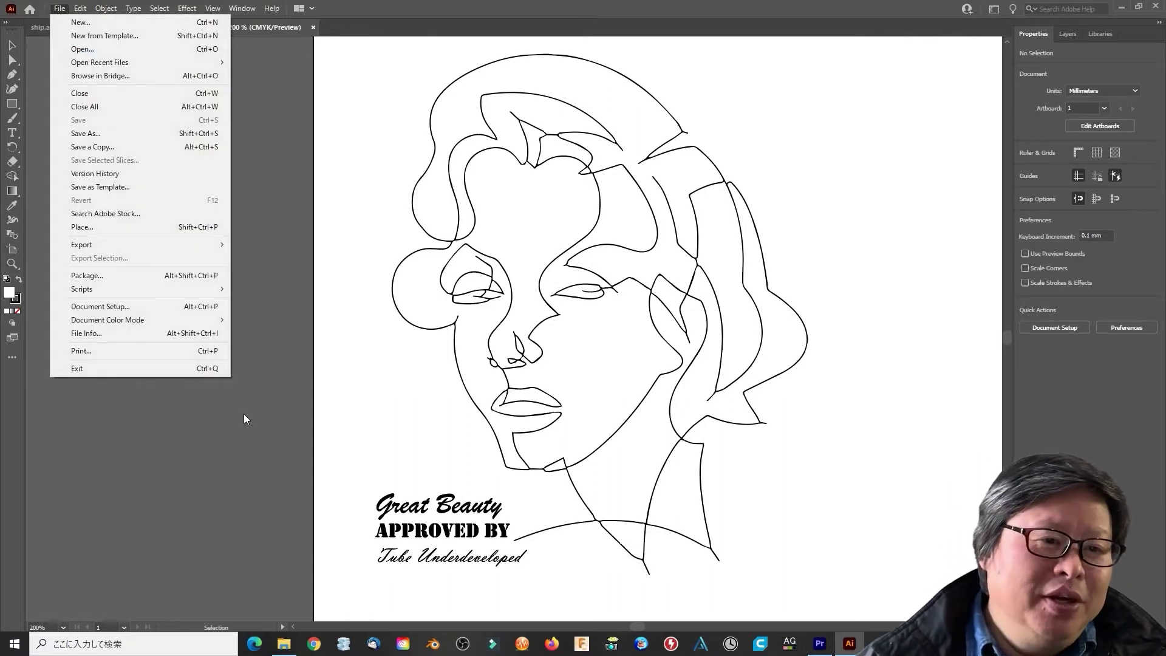
{"action": "left_click", "coordinate": [244, 435]}
{"action": "left_click", "coordinate": [107, 27]}
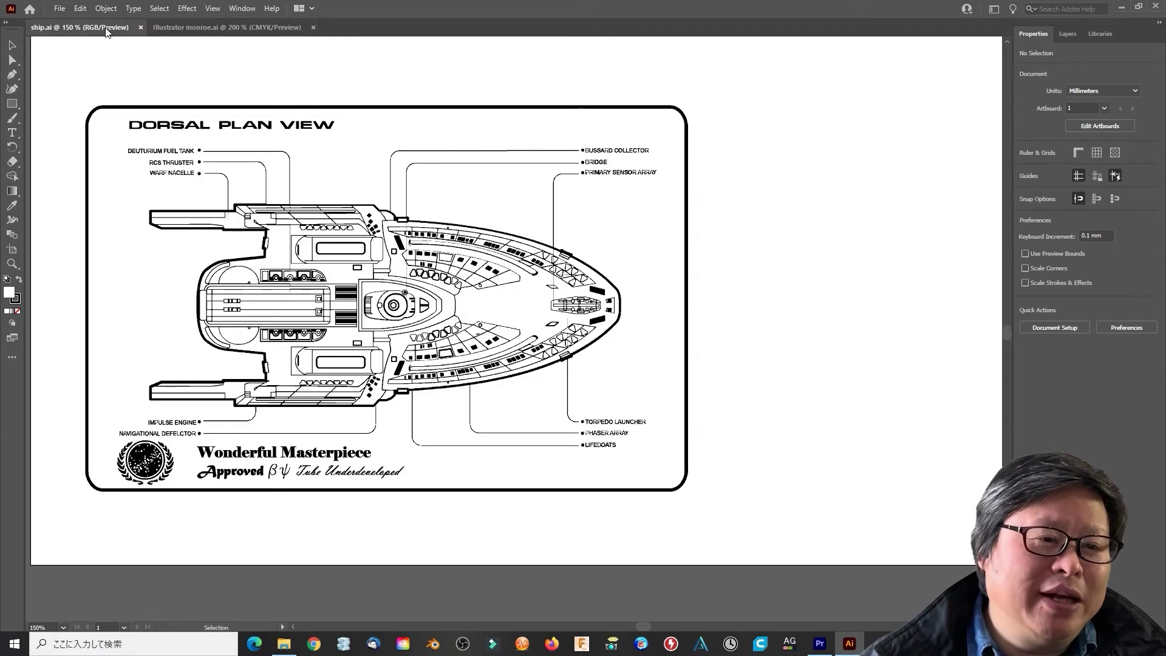
{"action": "key", "text": "ctrl+Tab"}
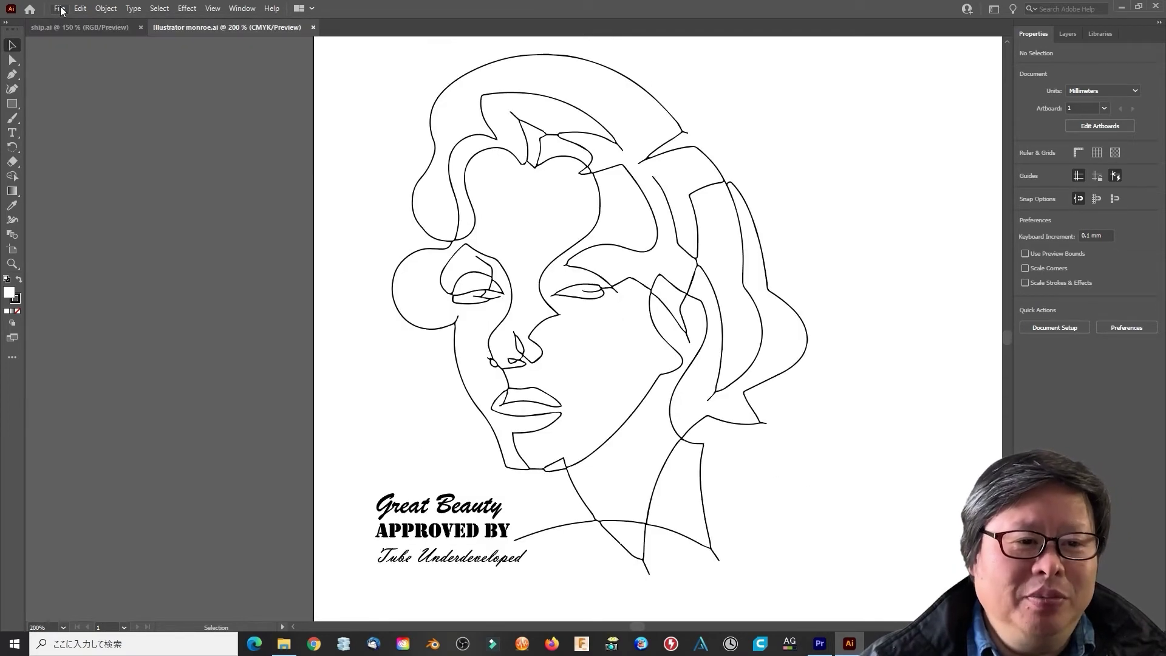
- Run the Export to G-code V5 script on the monroe drawing and review its line, start/end and Color 1 commands
{"action": "left_click", "coordinate": [60, 8]}
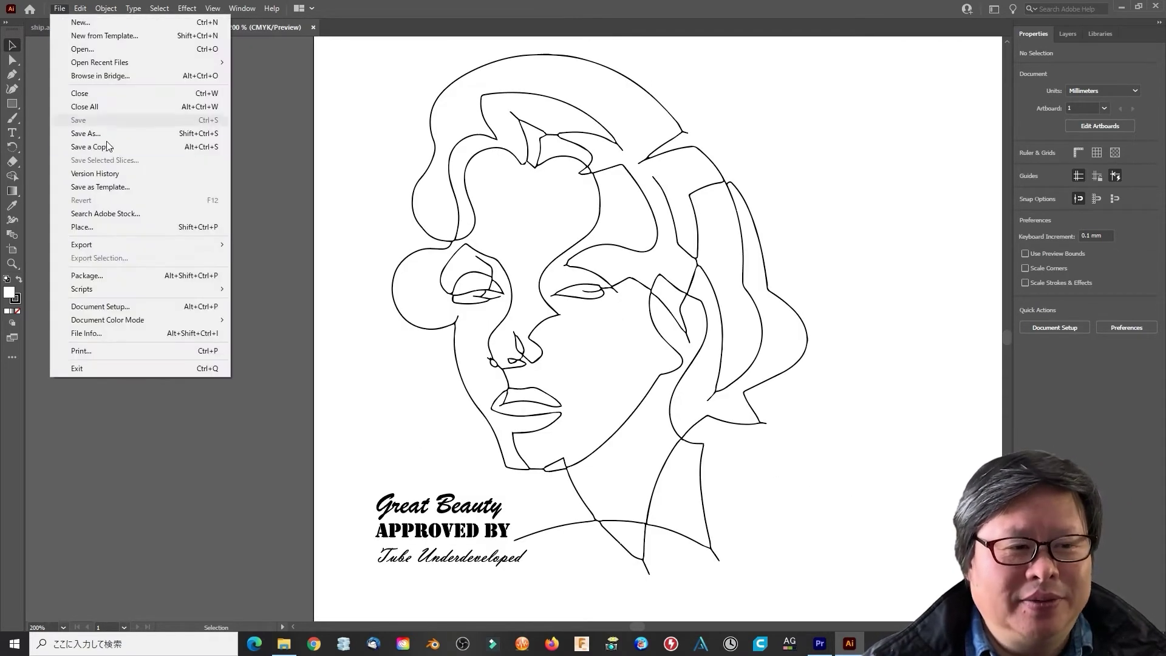
{"action": "mouse_move", "coordinate": [167, 291]}
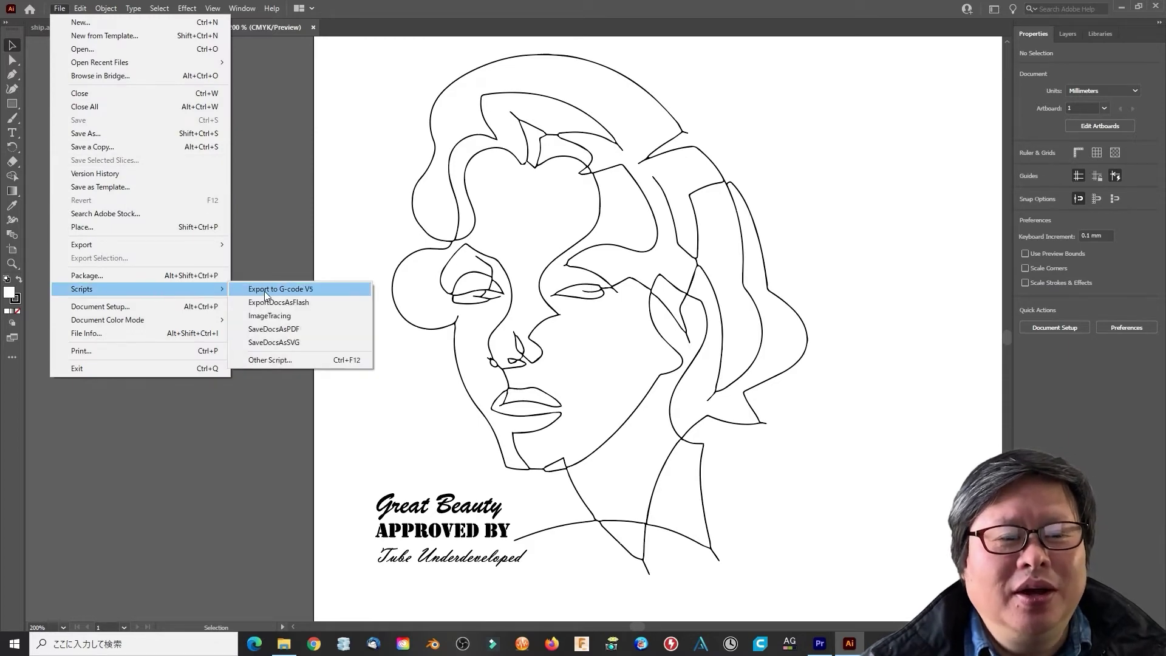
{"action": "left_click", "coordinate": [283, 290]}
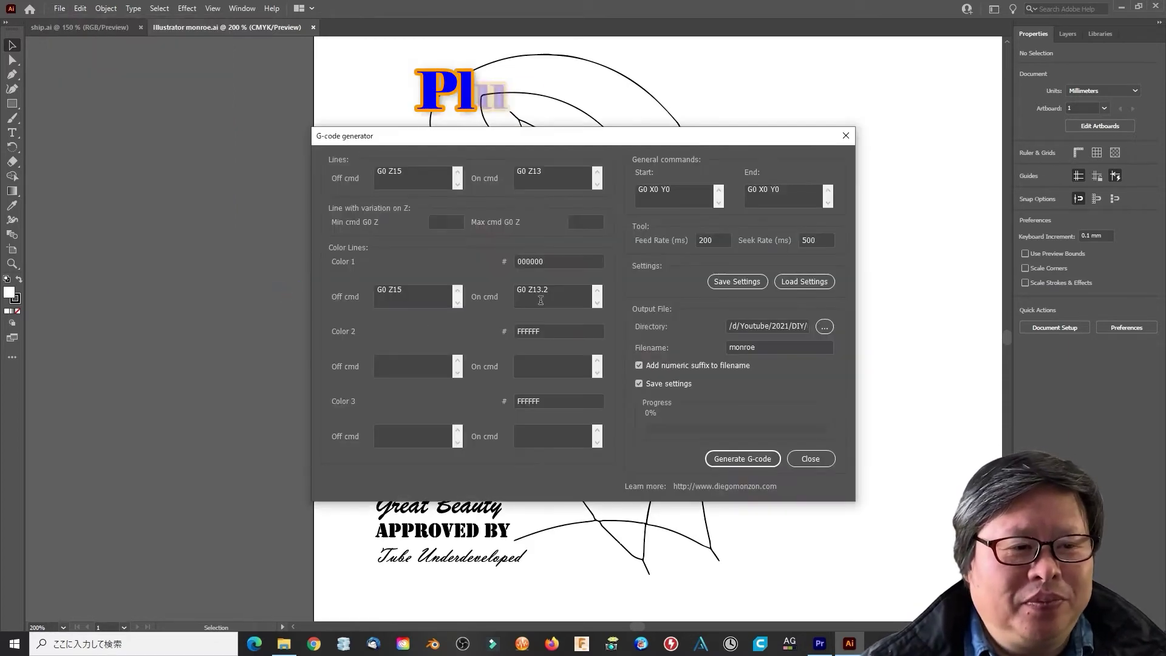
{"action": "left_click", "coordinate": [536, 186]}
{"action": "left_click", "coordinate": [686, 193]}
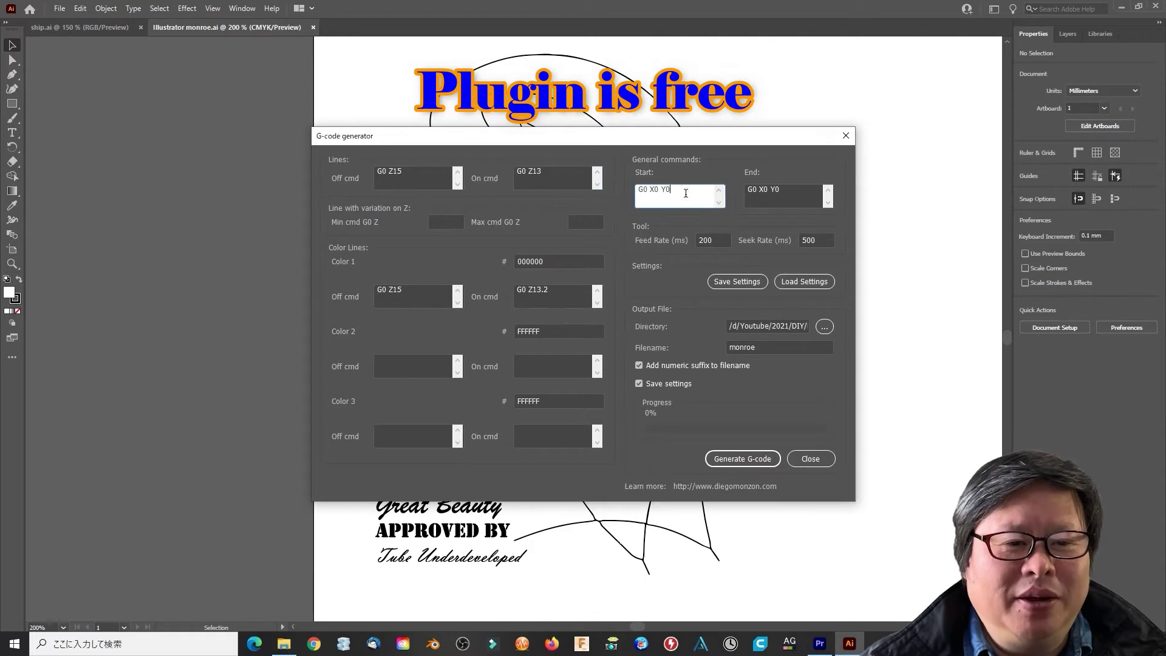
{"action": "left_click", "coordinate": [790, 190]}
{"action": "left_click", "coordinate": [556, 262]}
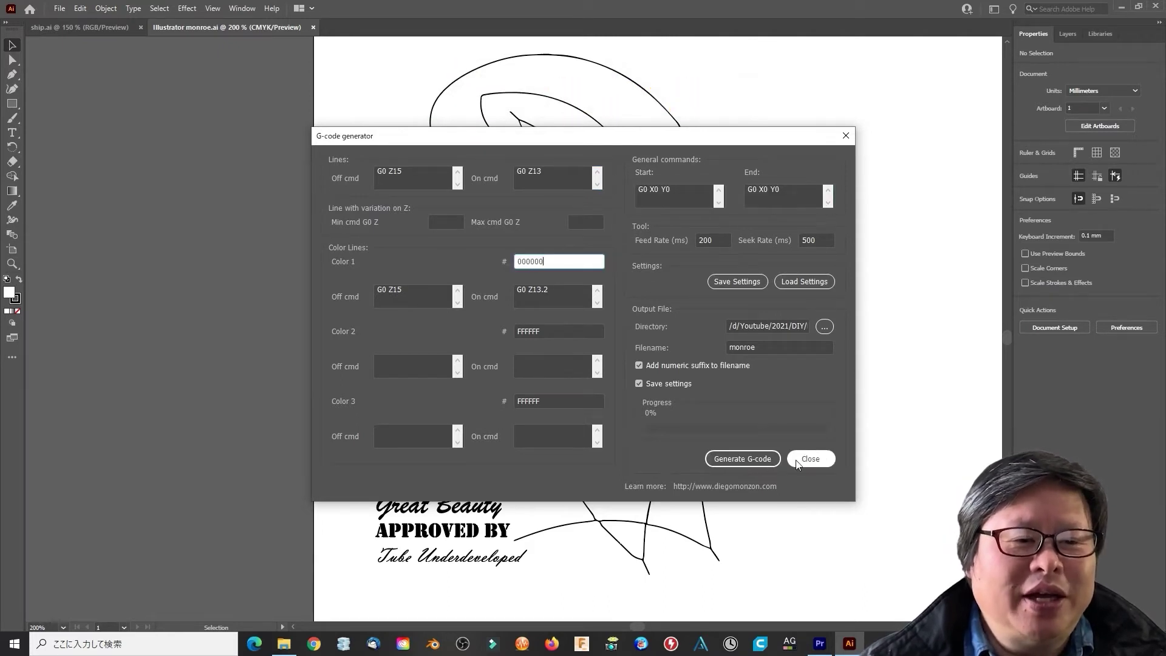
- Generate the monroe G-code with the current settings, close the generator and look through monroe1.gcode in Notepad++
{"action": "left_click", "coordinate": [736, 462]}
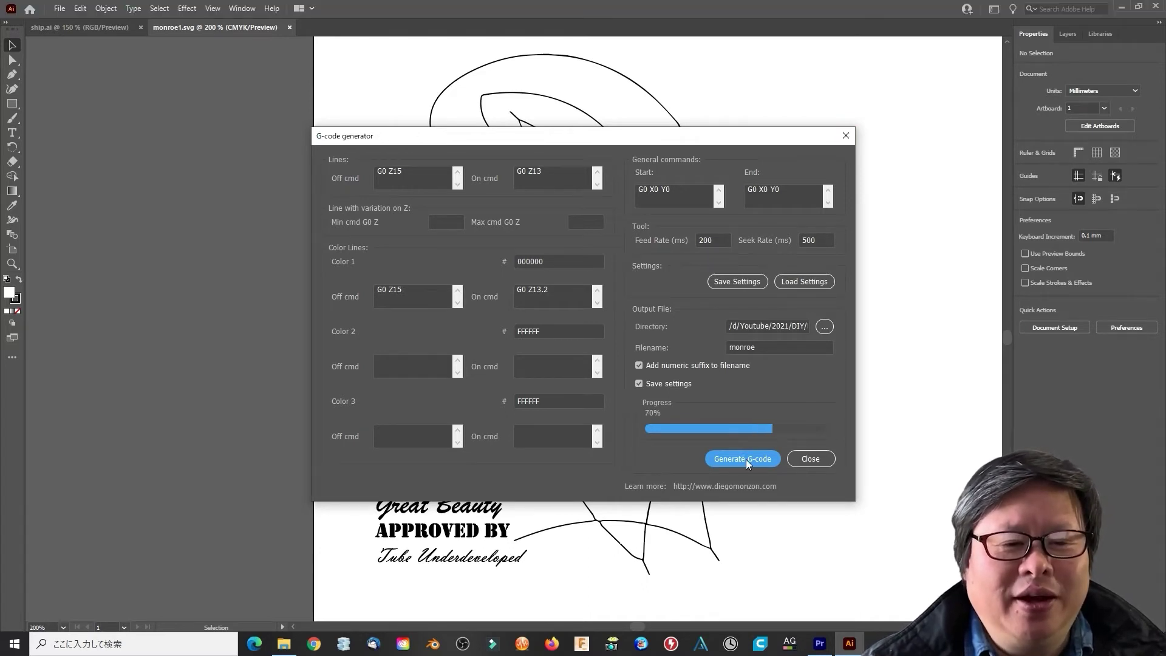
{"action": "left_click", "coordinate": [593, 365]}
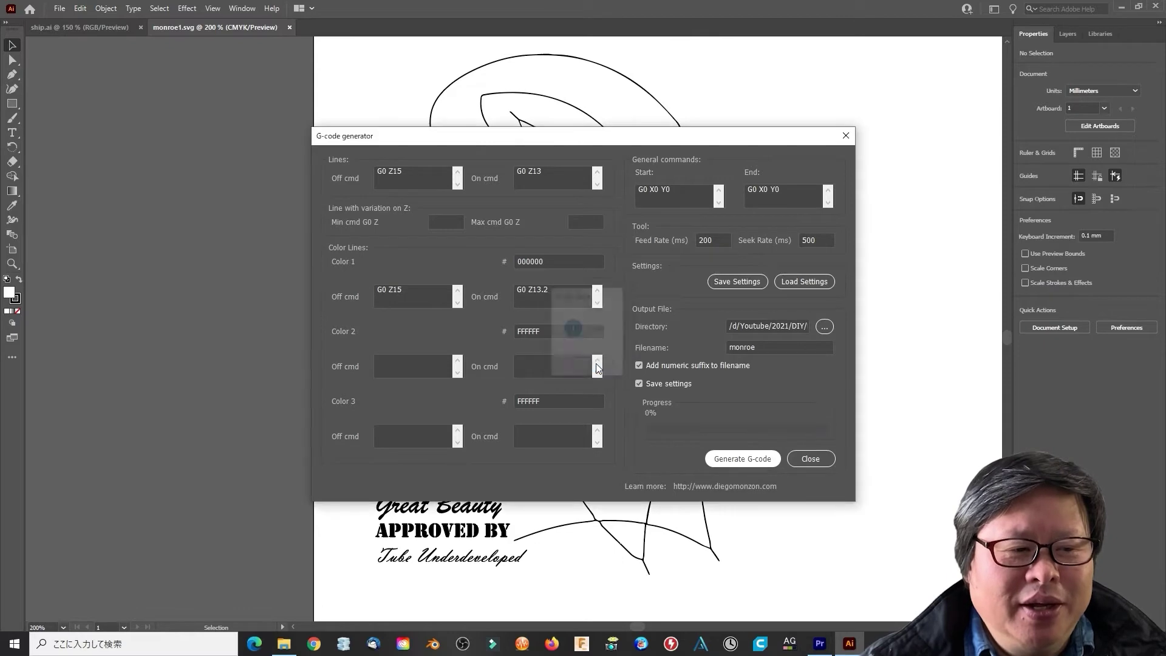
{"action": "left_click", "coordinate": [811, 459]}
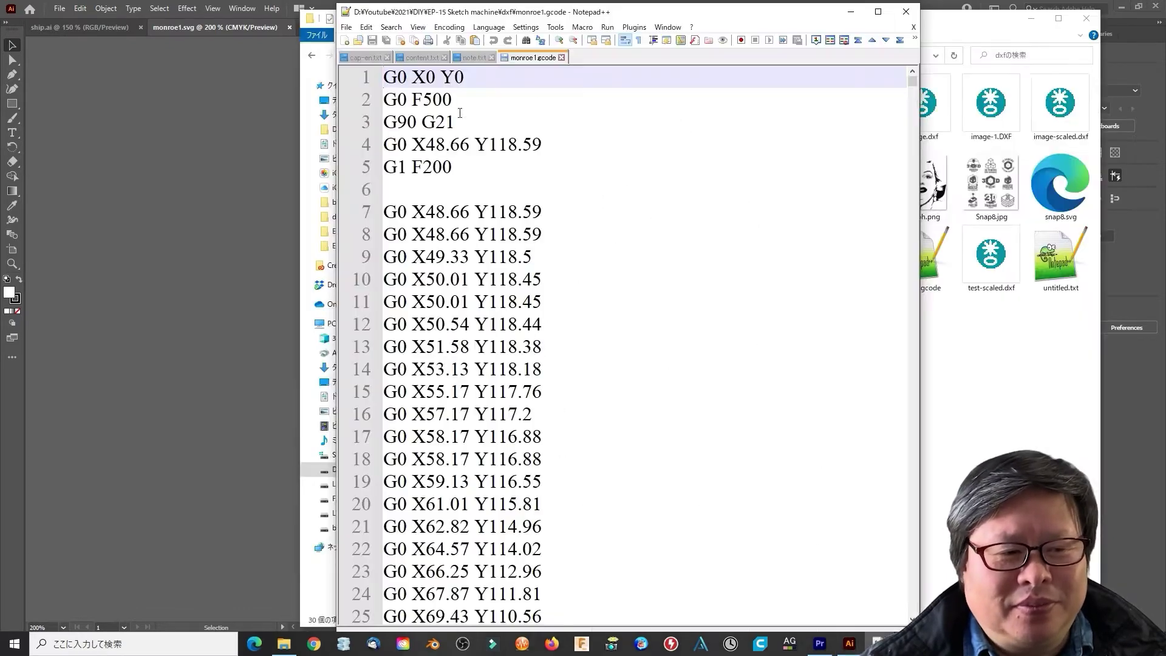
{"action": "scroll", "coordinate": [615, 307], "scroll_direction": "down", "scroll_amount": 6}
{"action": "scroll", "coordinate": [614, 307], "scroll_direction": "up", "scroll_amount": 6}
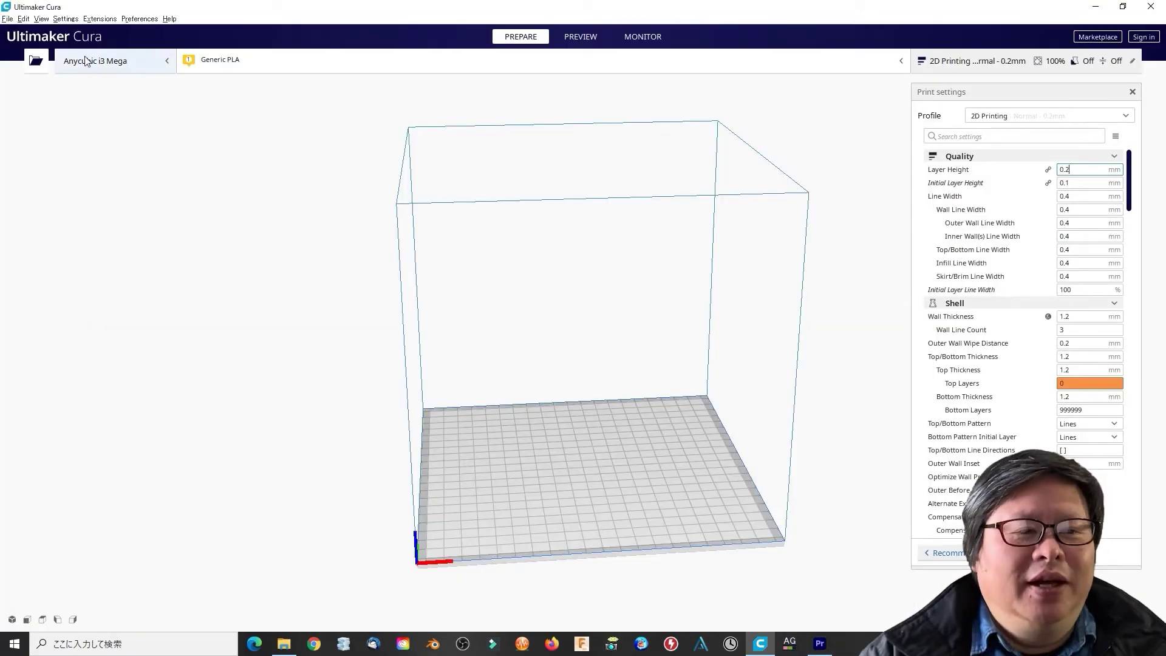
- Switch to Cura, check the supported file types for opening, and open Snap8.jpg from the dxf folder
{"action": "left_click", "coordinate": [7, 19]}
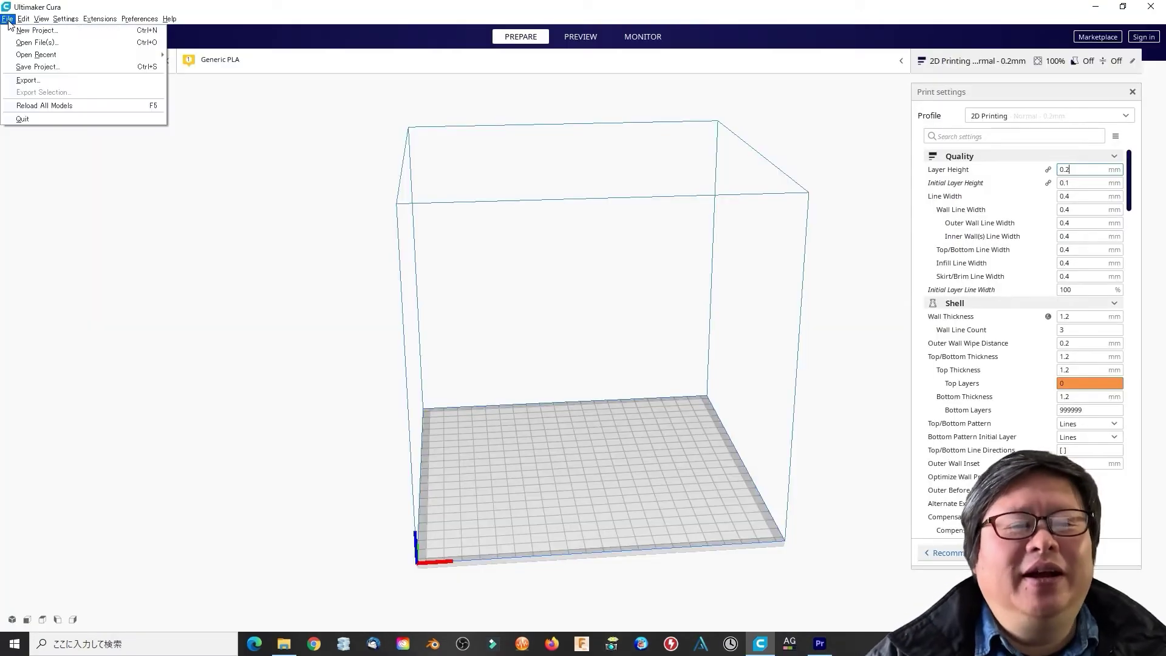
{"action": "left_click", "coordinate": [66, 42]}
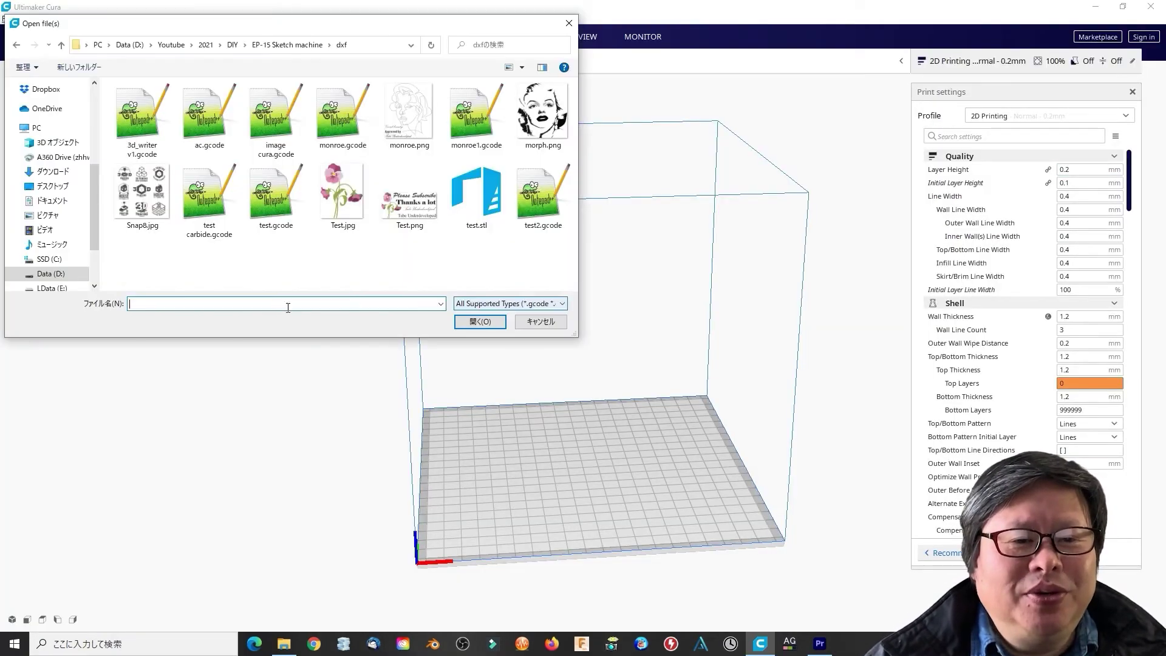
{"action": "left_click", "coordinate": [534, 303]}
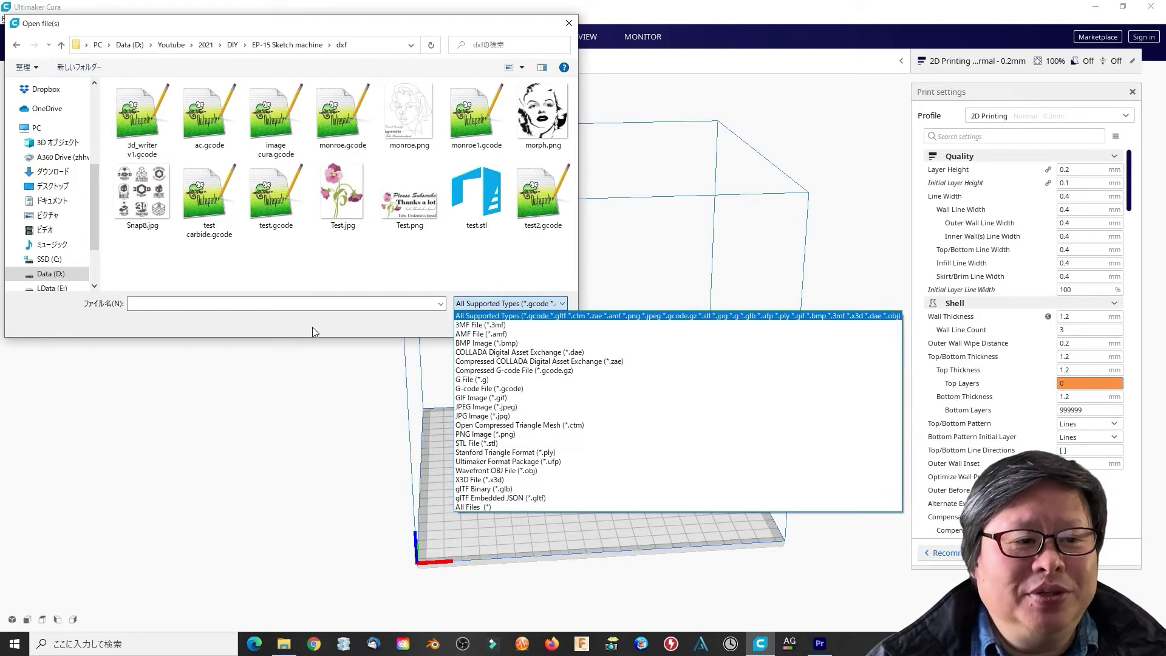
{"action": "left_click", "coordinate": [143, 191]}
{"action": "left_click", "coordinate": [483, 320]}
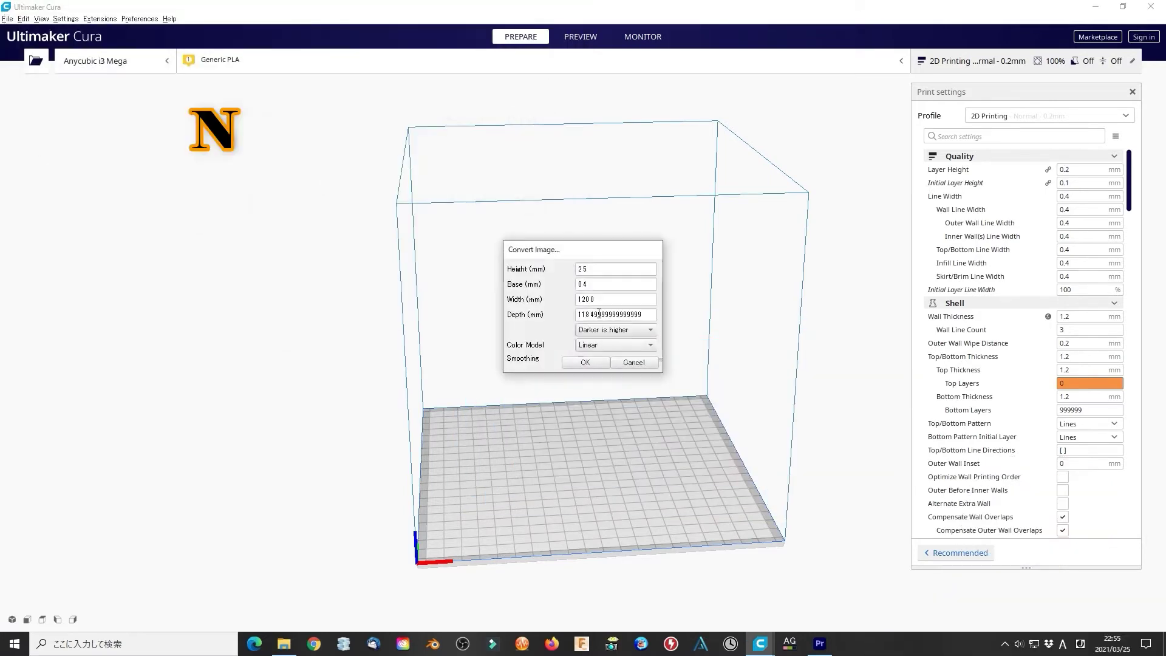
- Convert the image to a model with height 0.2 mm, base 0 mm and the Darker is higher option
{"action": "type", "text": "0.2"}
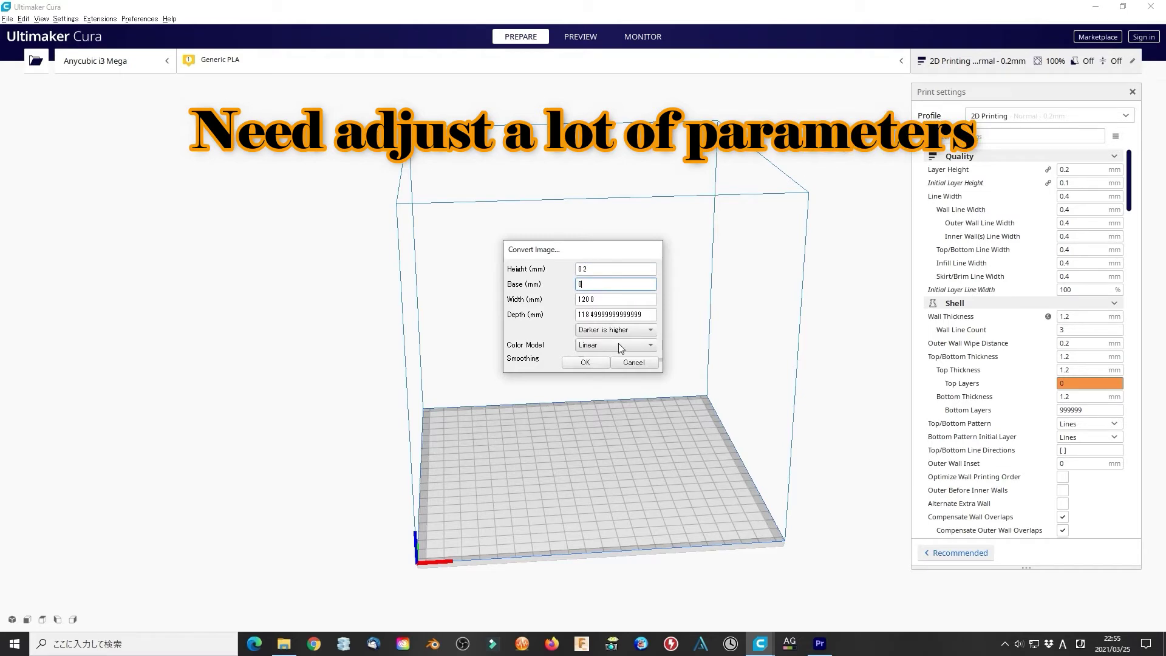
{"action": "left_click", "coordinate": [650, 331]}
{"action": "left_click", "coordinate": [650, 332]}
{"action": "left_click", "coordinate": [585, 363]}
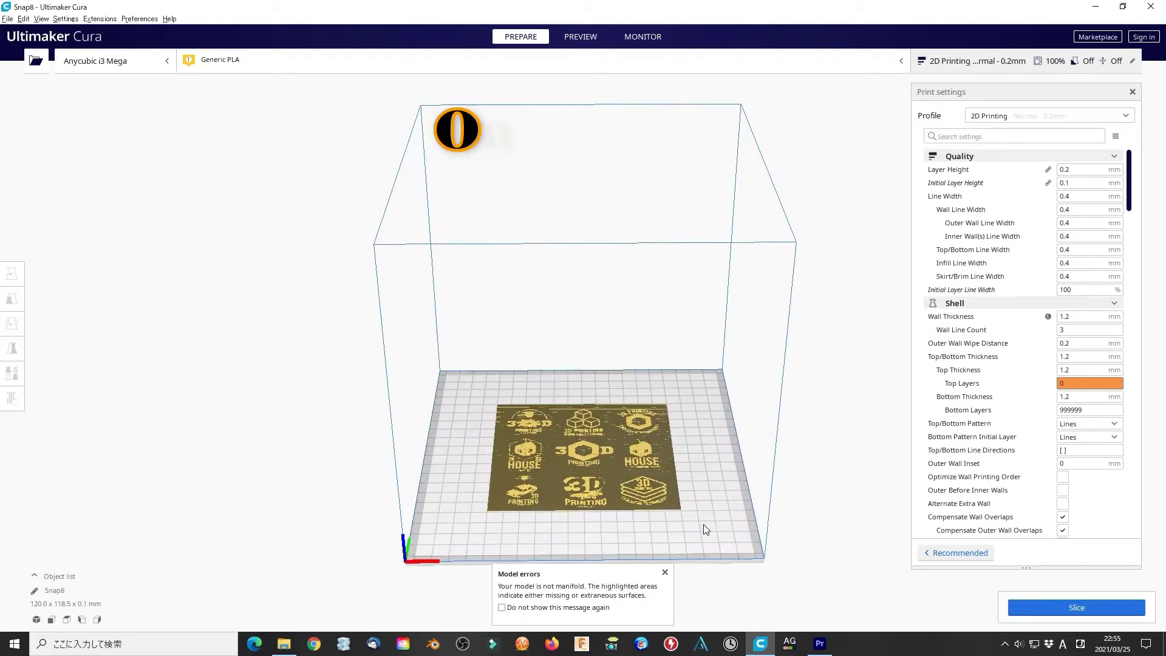
- Examine the Snap8 logo model on the build plate and the profile's Quality, Shell, Infill and Material temperature settings
{"action": "scroll", "coordinate": [705, 515], "scroll_direction": "up", "scroll_amount": 5}
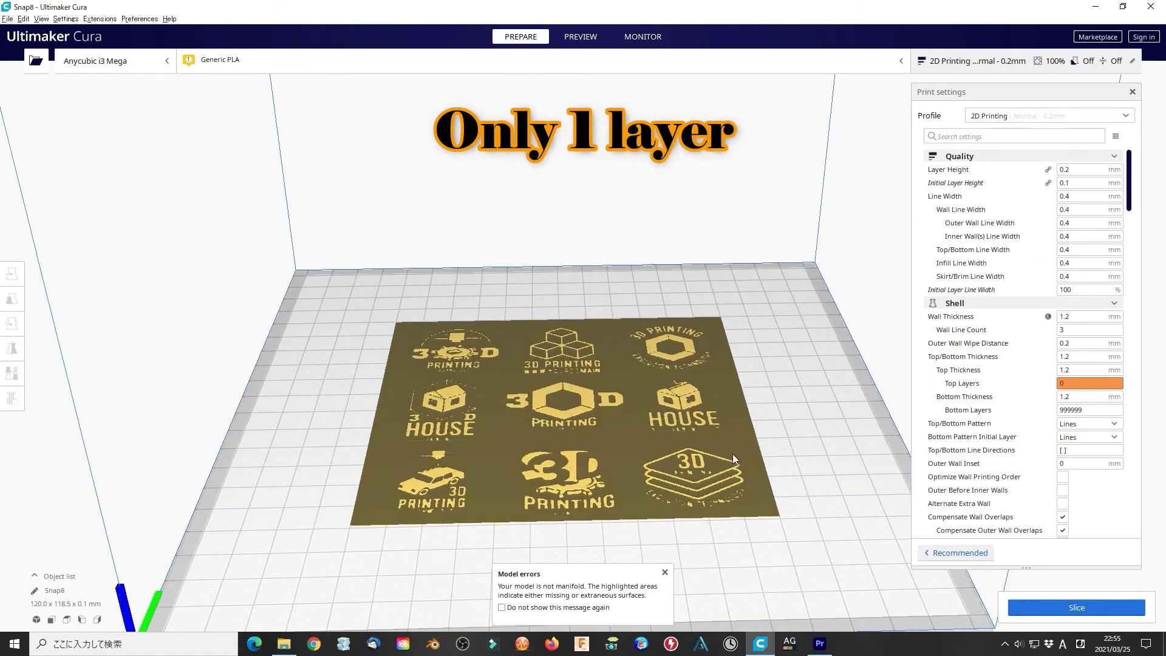
{"action": "scroll", "coordinate": [1125, 320], "scroll_direction": "down", "scroll_amount": 4}
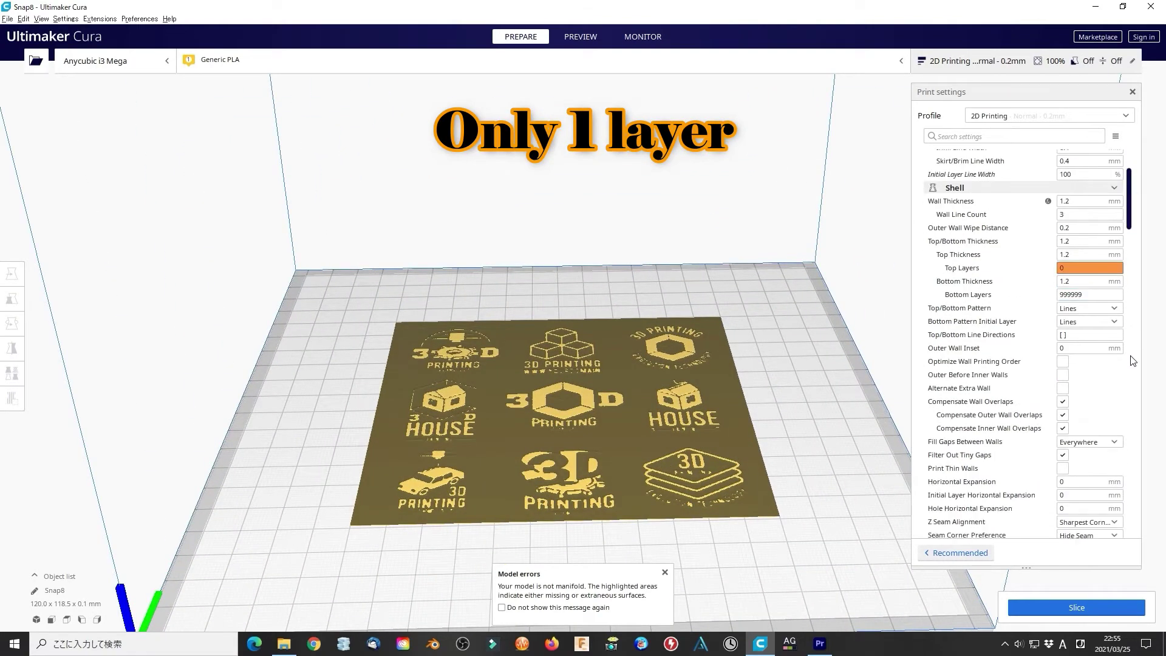
{"action": "scroll", "coordinate": [1130, 362], "scroll_direction": "down", "scroll_amount": 4}
{"action": "scroll", "coordinate": [1093, 372], "scroll_direction": "up", "scroll_amount": 3}
{"action": "scroll", "coordinate": [1131, 221], "scroll_direction": "down", "scroll_amount": 1}
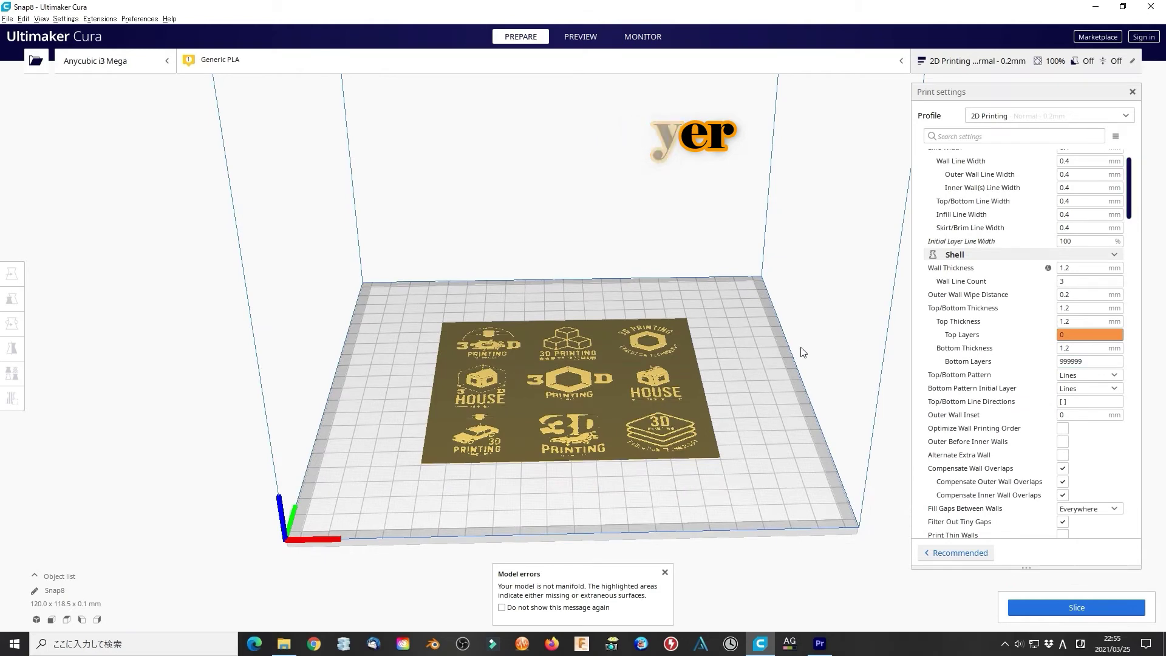
{"action": "scroll", "coordinate": [802, 351], "scroll_direction": "up", "scroll_amount": 1}
{"action": "scroll", "coordinate": [1132, 218], "scroll_direction": "down", "scroll_amount": 10}
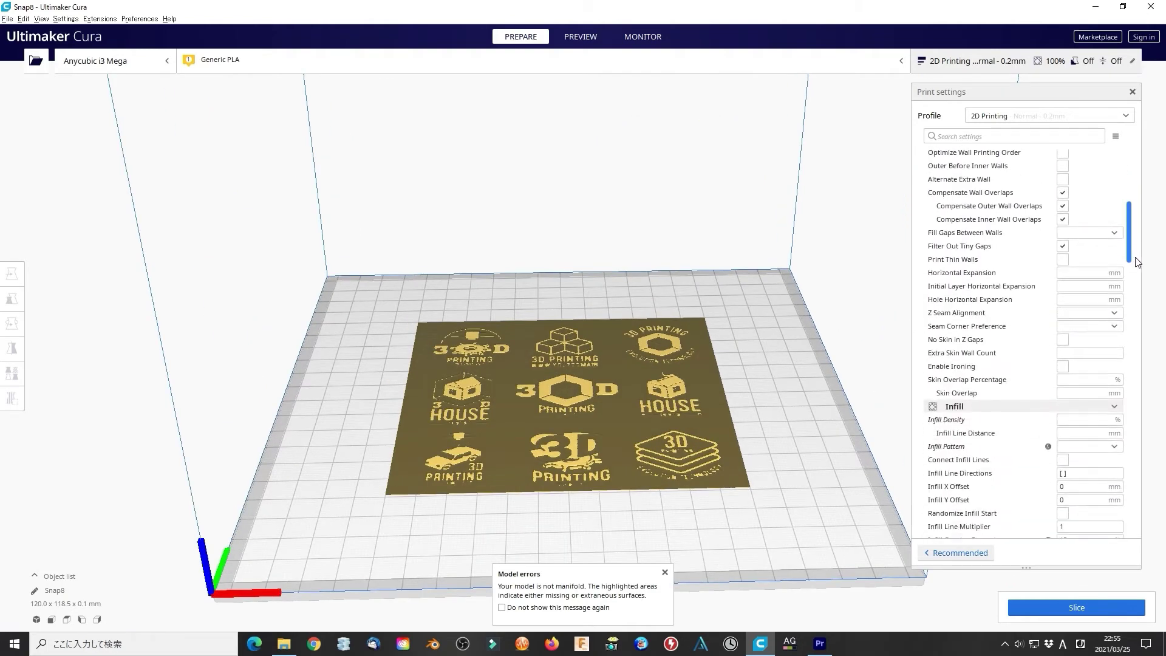
{"action": "scroll", "coordinate": [1138, 313], "scroll_direction": "down", "scroll_amount": 10}
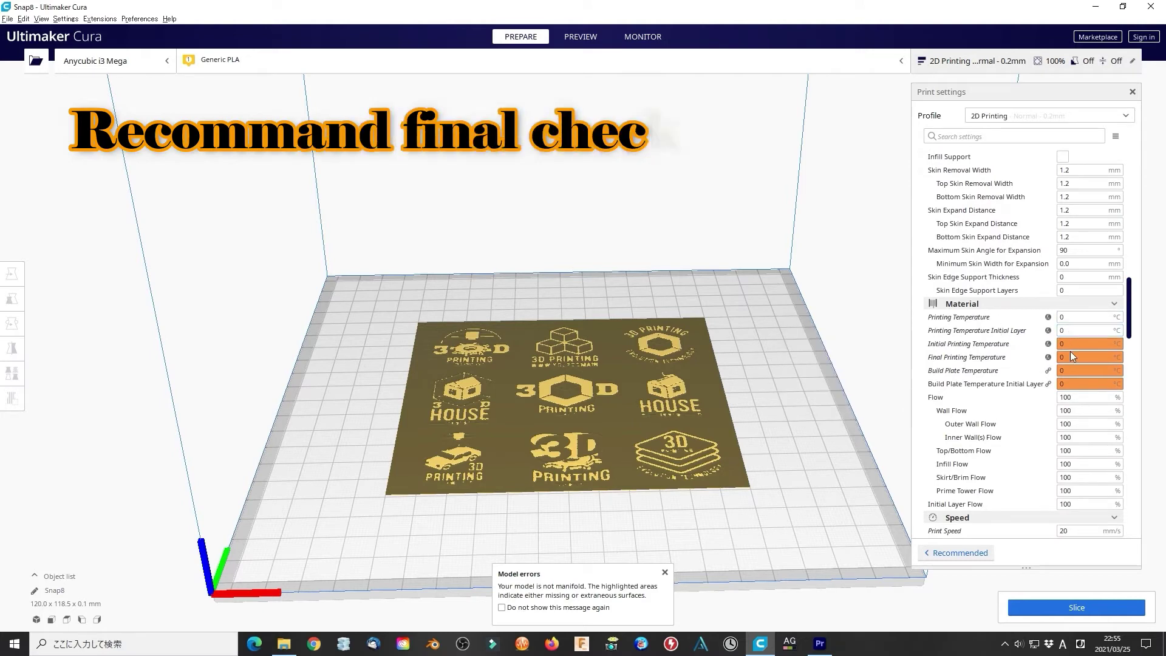
{"action": "scroll", "coordinate": [1133, 338], "scroll_direction": "down", "scroll_amount": 3}
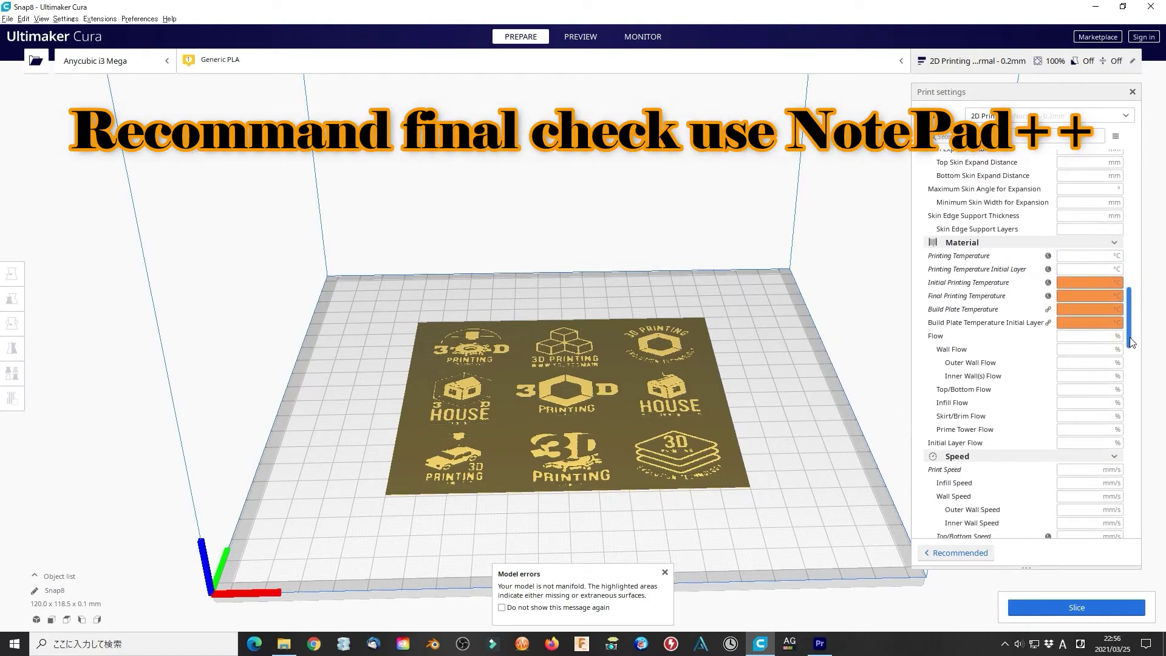
- Review the profile's Speed, Travel, Z Hop Height, Cooling, Support and Build Plate Adhesion settings
{"action": "scroll", "coordinate": [1131, 345], "scroll_direction": "down", "scroll_amount": 9}
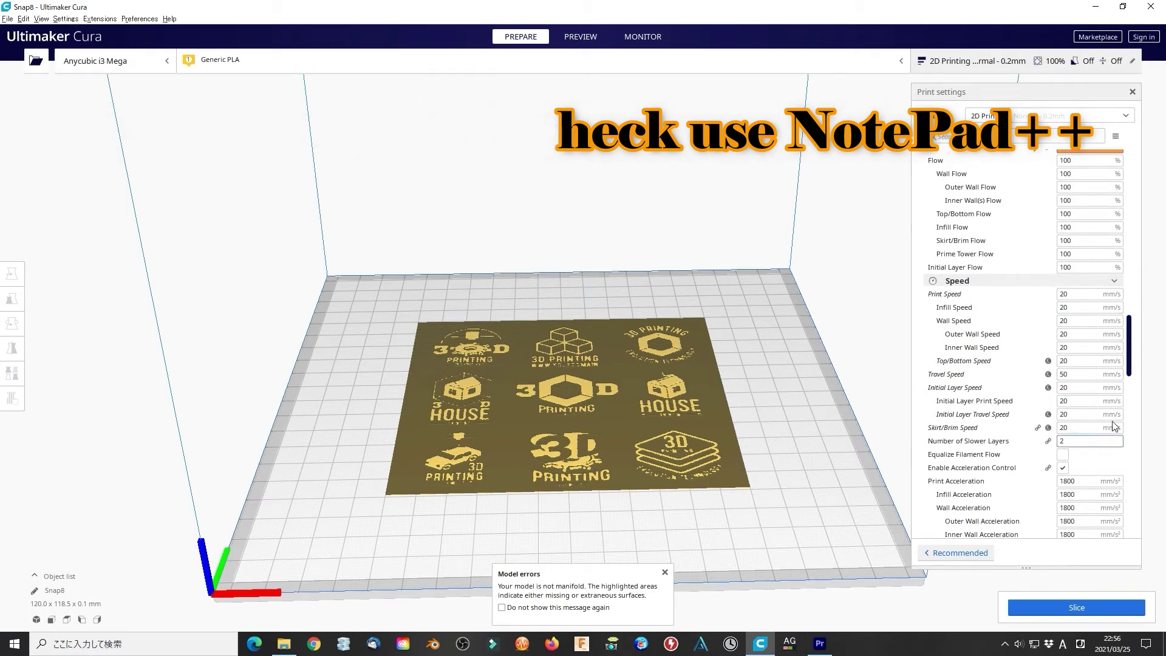
{"action": "scroll", "coordinate": [1131, 368], "scroll_direction": "down", "scroll_amount": 7}
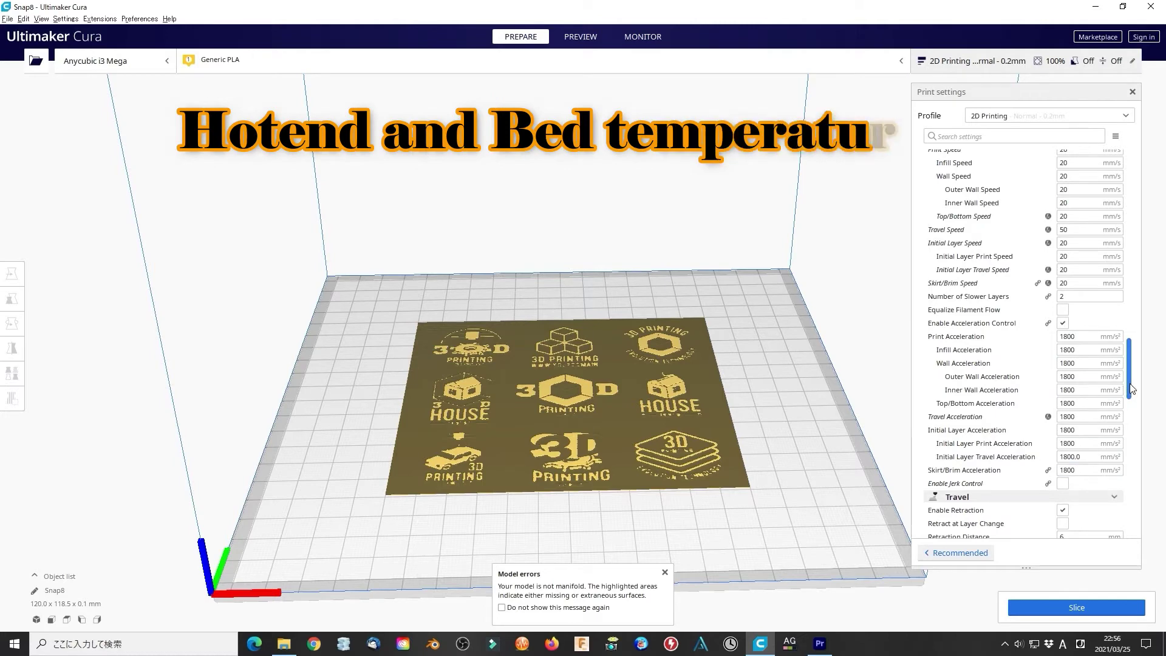
{"action": "left_click_drag", "start_coordinate": [1131, 389], "coordinate": [1132, 430]}
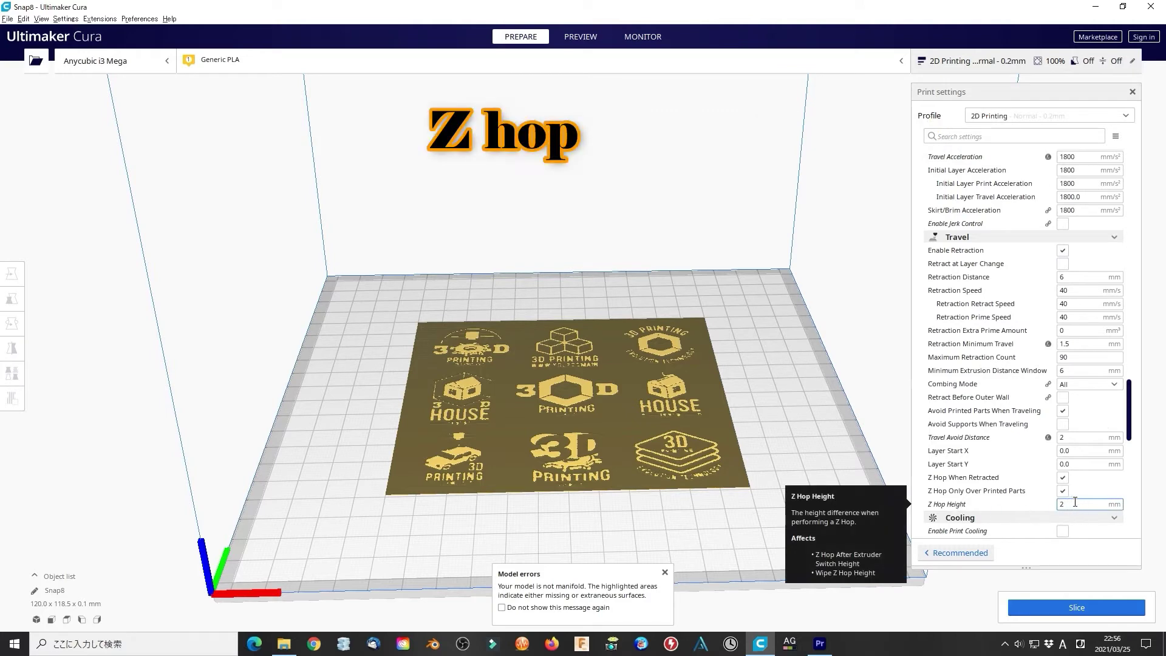
{"action": "left_click_drag", "start_coordinate": [1131, 440], "coordinate": [1131, 467]}
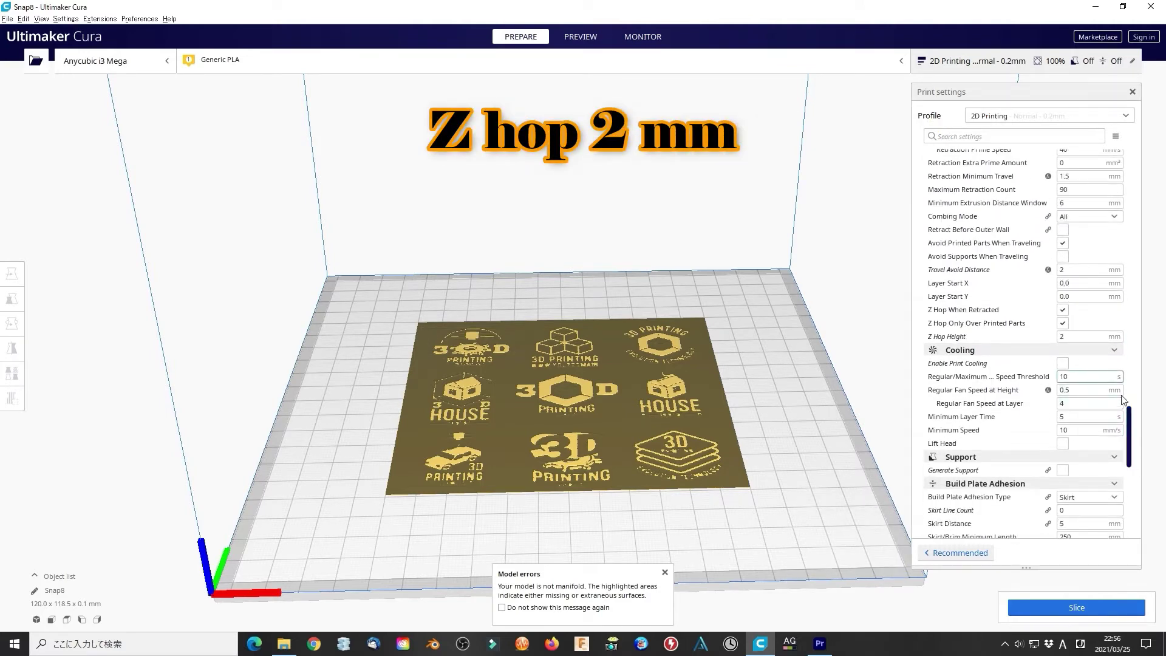
{"action": "scroll", "coordinate": [1121, 470], "scroll_direction": "down", "scroll_amount": 2}
- Slice the Snap8 model and inspect its toolpaths in the layer preview
{"action": "left_click", "coordinate": [1077, 607]}
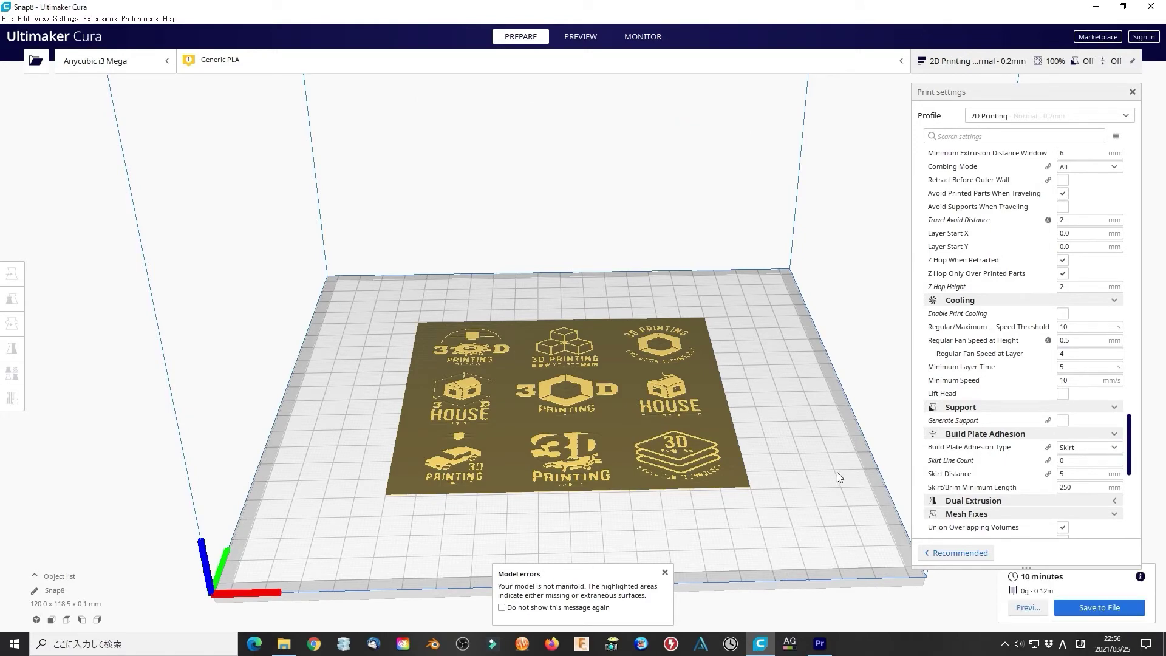
{"action": "left_click", "coordinate": [581, 36]}
{"action": "scroll", "coordinate": [681, 509], "scroll_direction": "up", "scroll_amount": 6}
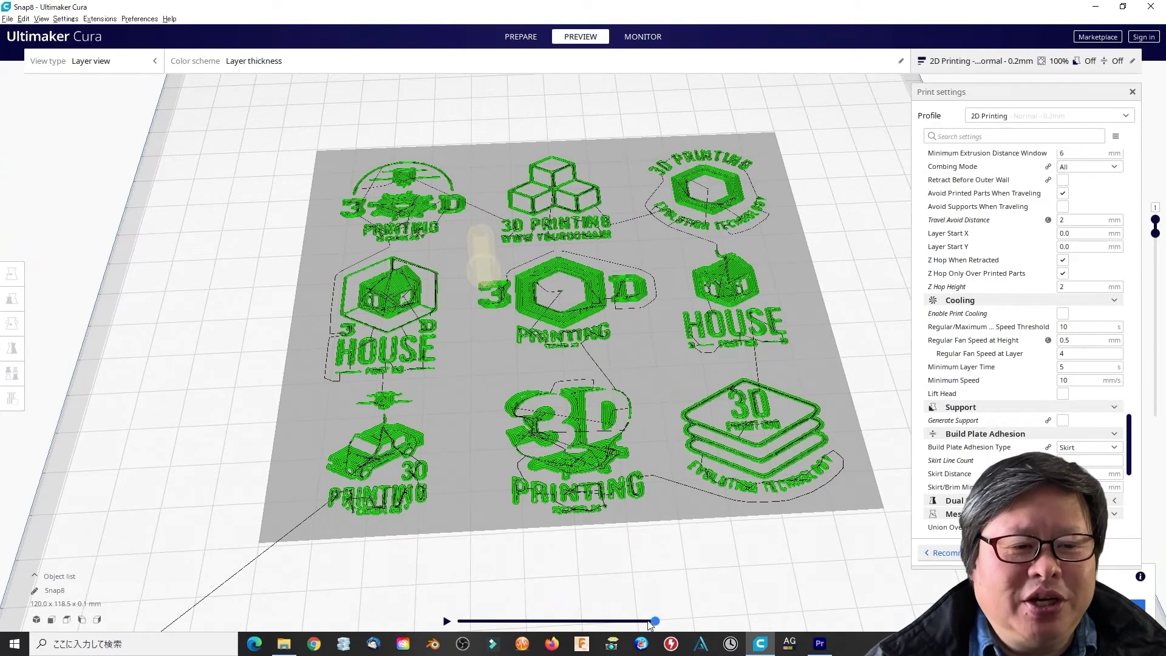
{"action": "mouse_move", "coordinate": [650, 625]}
{"action": "left_mouse_down"}
{"action": "mouse_move", "coordinate": [445, 599]}
{"action": "mouse_move", "coordinate": [656, 620]}
{"action": "left_mouse_up"}
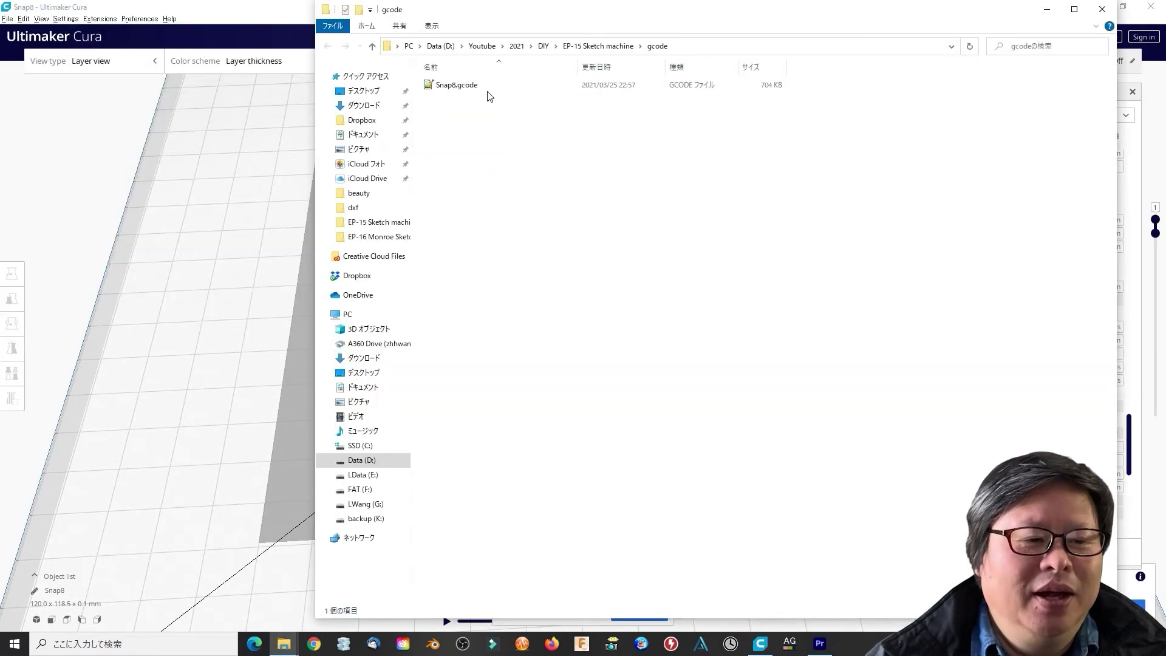
- Open Snap8.gcode in Notepad++ and check its header, start commands, Z moves and the extrusion values on the G1 lines
{"action": "double_click", "coordinate": [480, 86]}
{"action": "scroll", "coordinate": [582, 219], "scroll_direction": "down", "scroll_amount": 11}
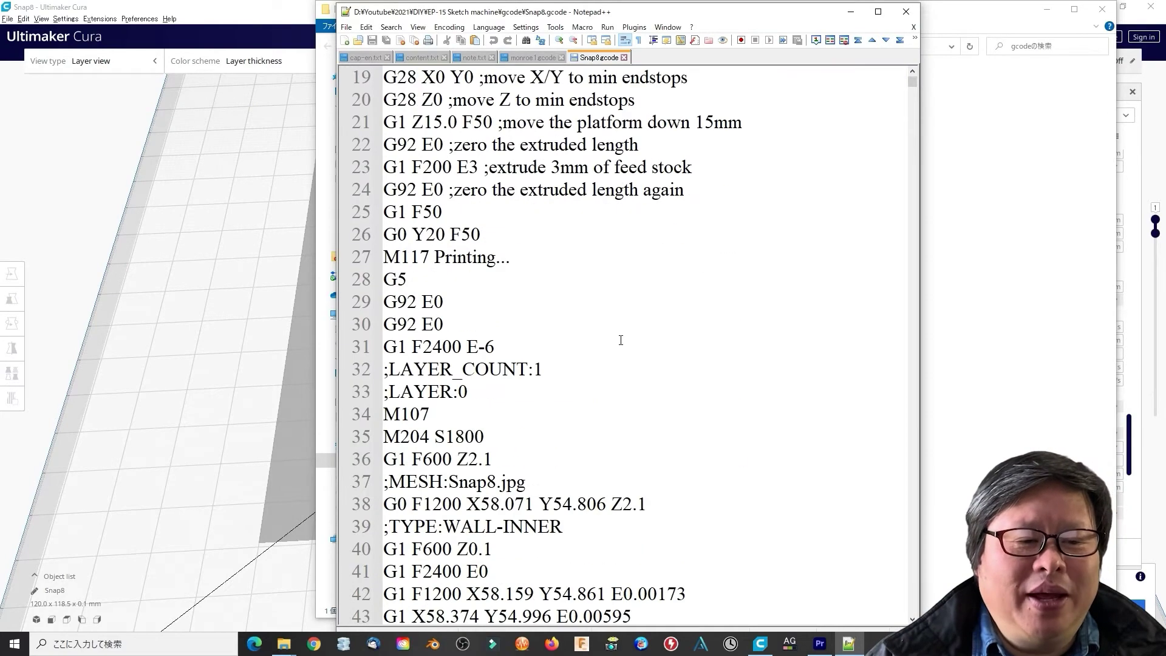
{"action": "scroll", "coordinate": [616, 340], "scroll_direction": "down", "scroll_amount": 2}
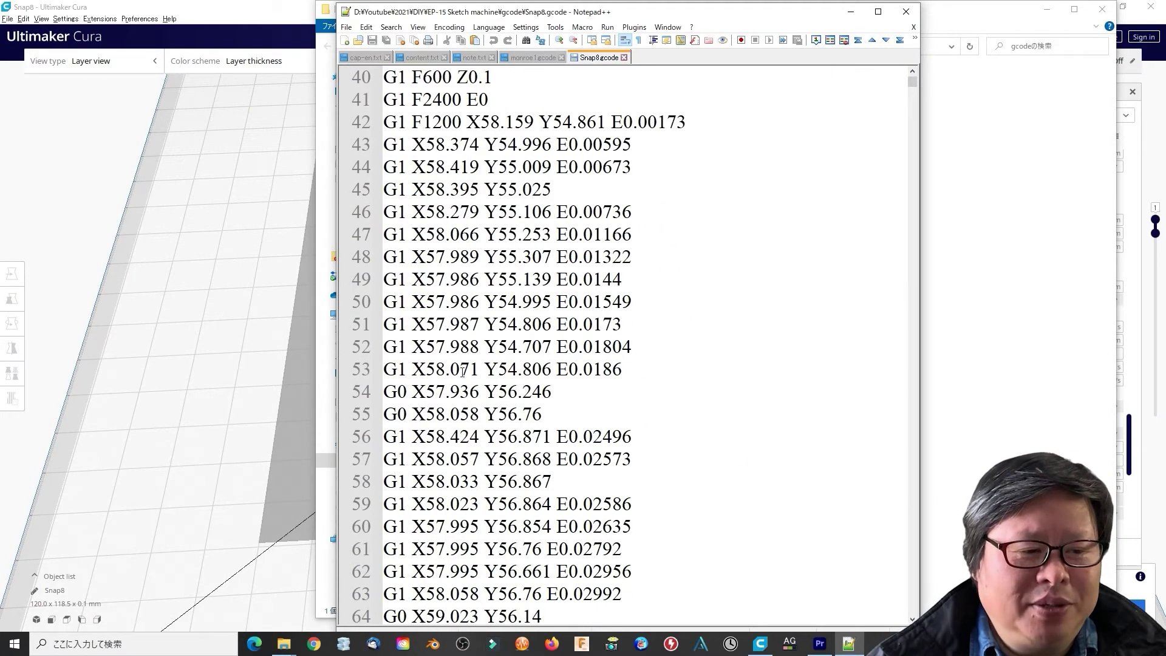
{"action": "left_click_drag", "start_coordinate": [558, 369], "coordinate": [637, 376]}
{"action": "left_click", "coordinate": [639, 374]}
{"action": "scroll", "coordinate": [651, 277], "scroll_direction": "up", "scroll_amount": 13}
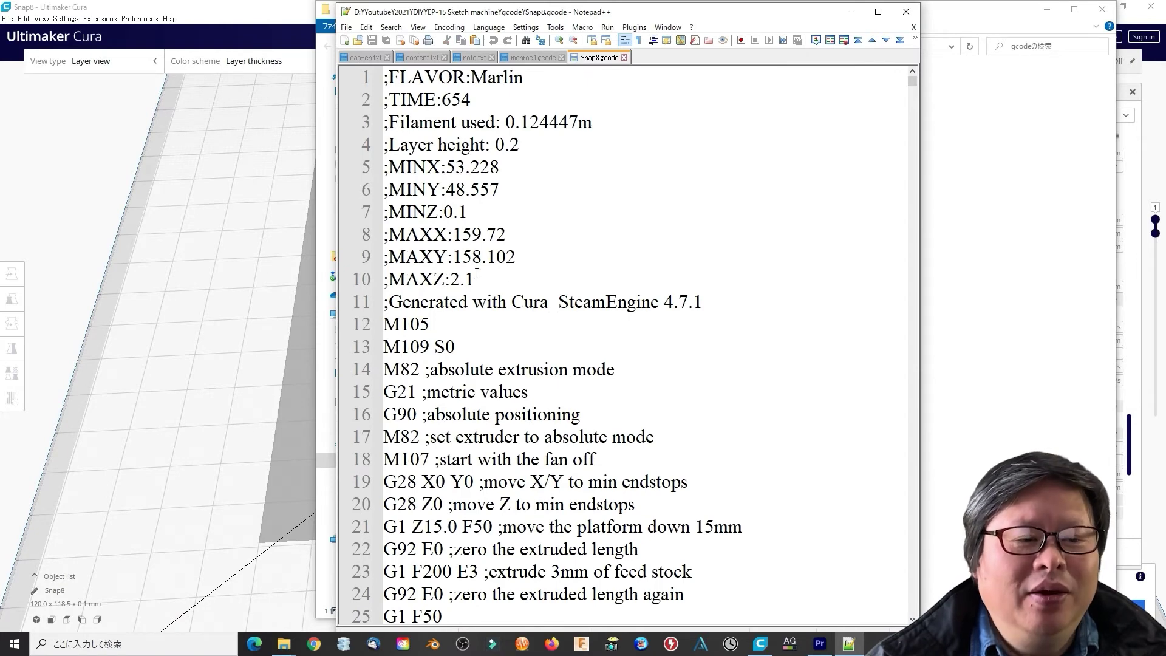
{"action": "scroll", "coordinate": [522, 328], "scroll_direction": "down", "scroll_amount": 1}
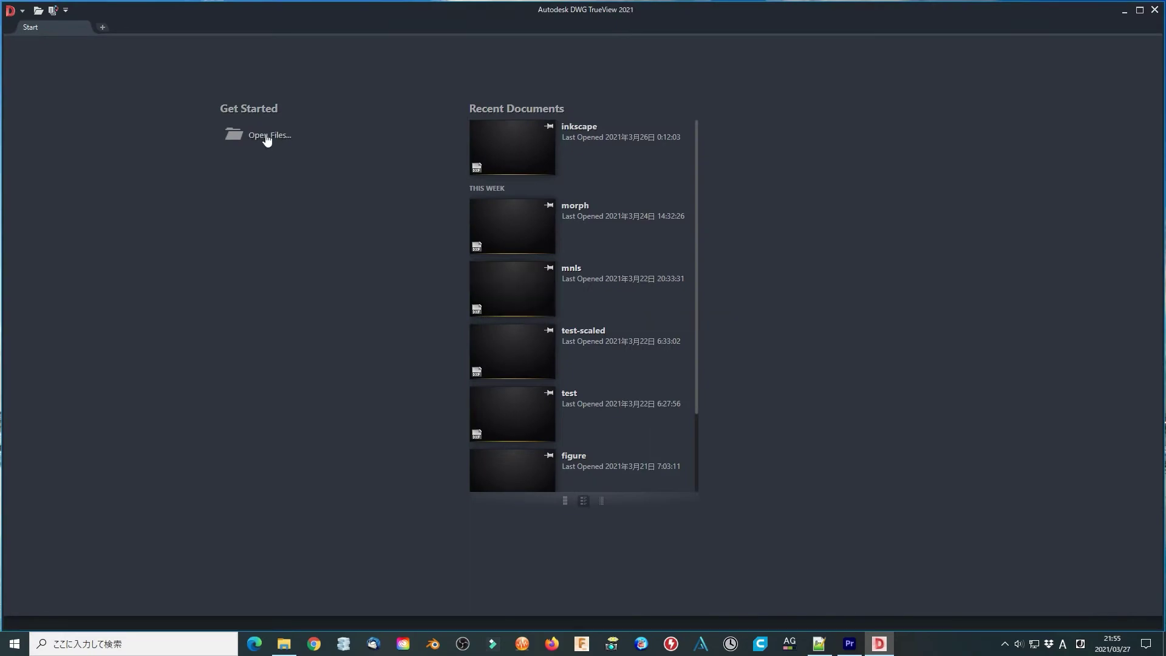
- Open test.dxf from the dxf folder in DWG TrueView and view the flower and lettering drawing
{"action": "left_click", "coordinate": [267, 136]}
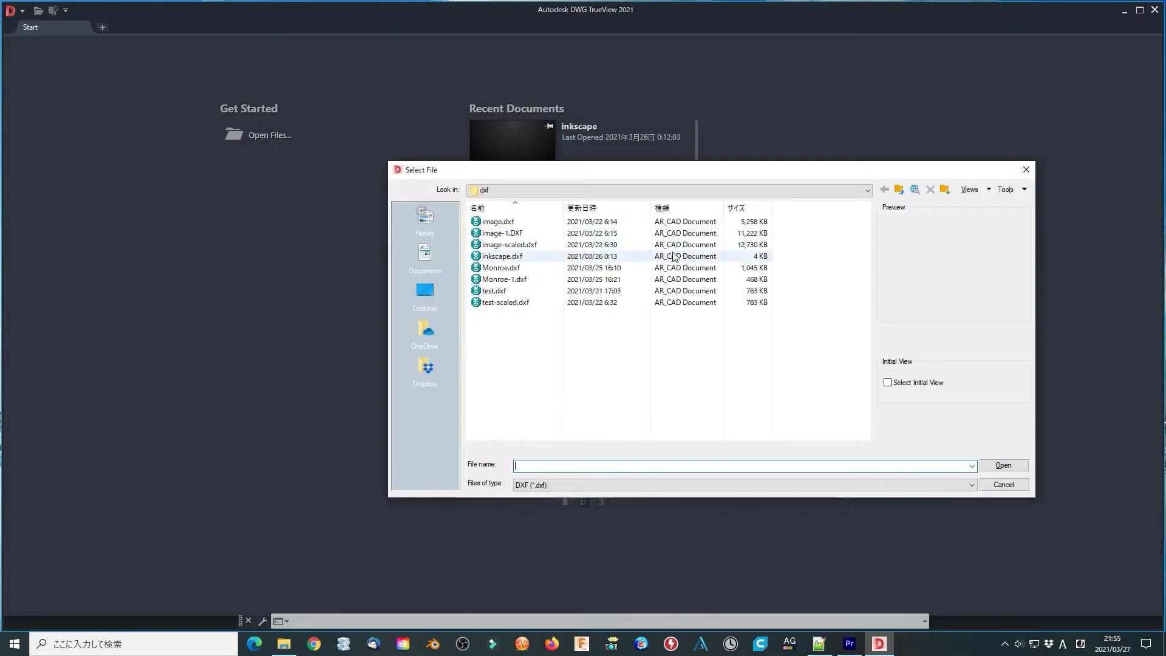
{"action": "left_click", "coordinate": [494, 291]}
{"action": "left_click", "coordinate": [1002, 466]}
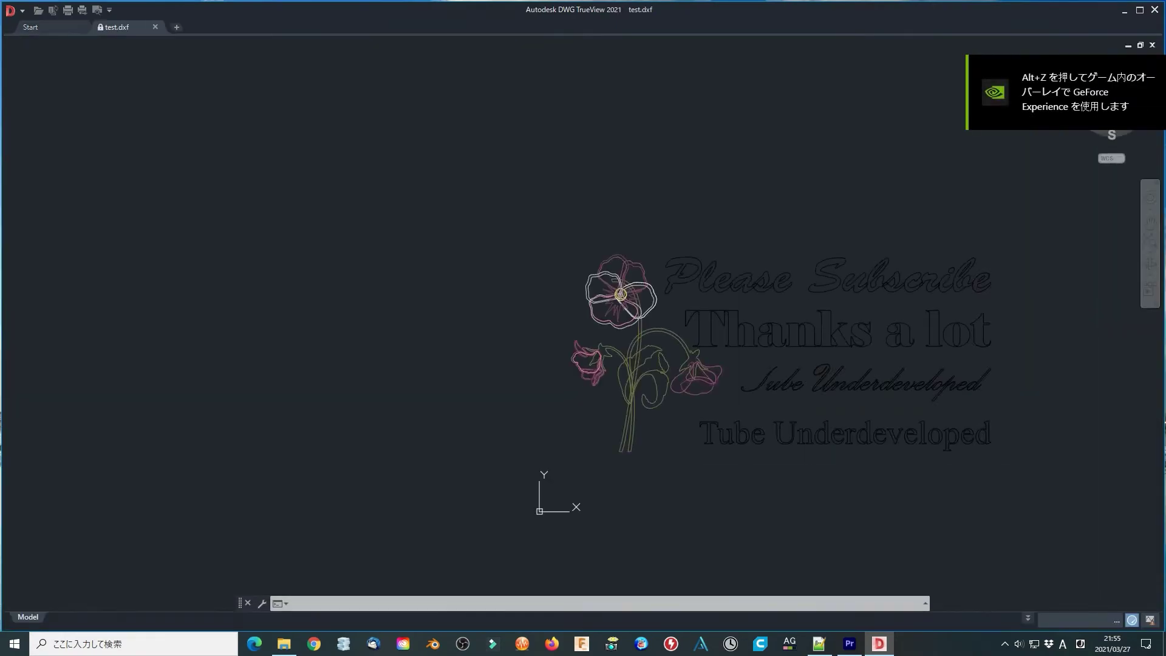
{"action": "middle_click_drag", "start_coordinate": [825, 418], "coordinate": [626, 382]}
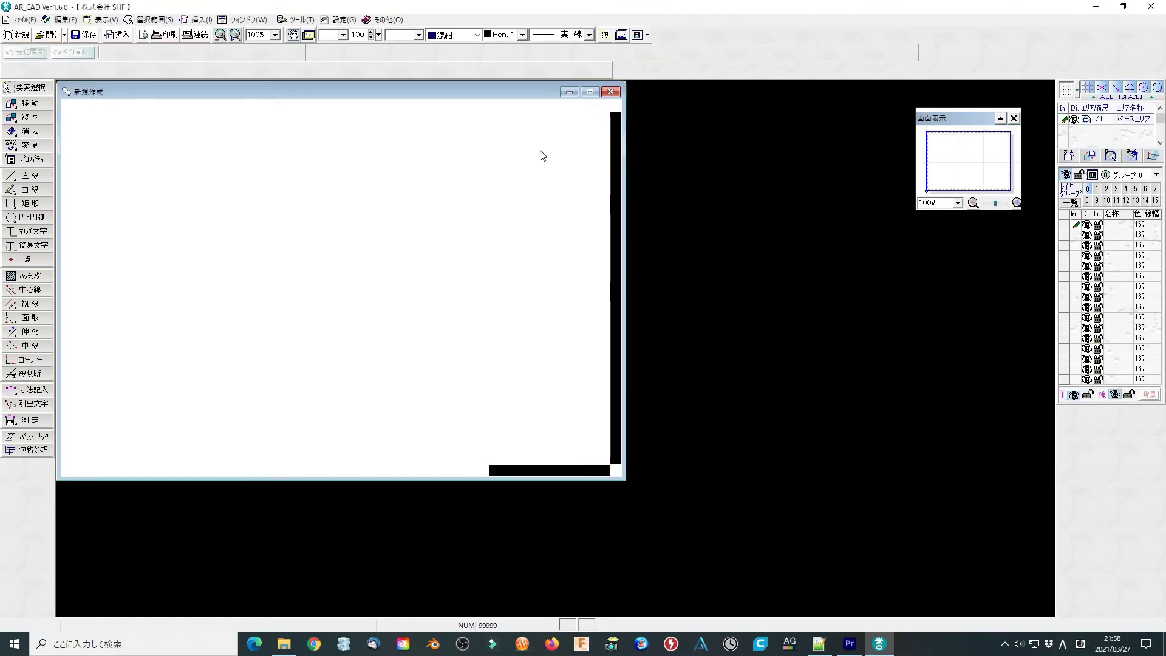
- Switch to AR_CAD and open test.dxf from the dxf folder of the EP-15 Sketch machine project
{"action": "left_click", "coordinate": [26, 22]}
{"action": "left_click", "coordinate": [35, 45]}
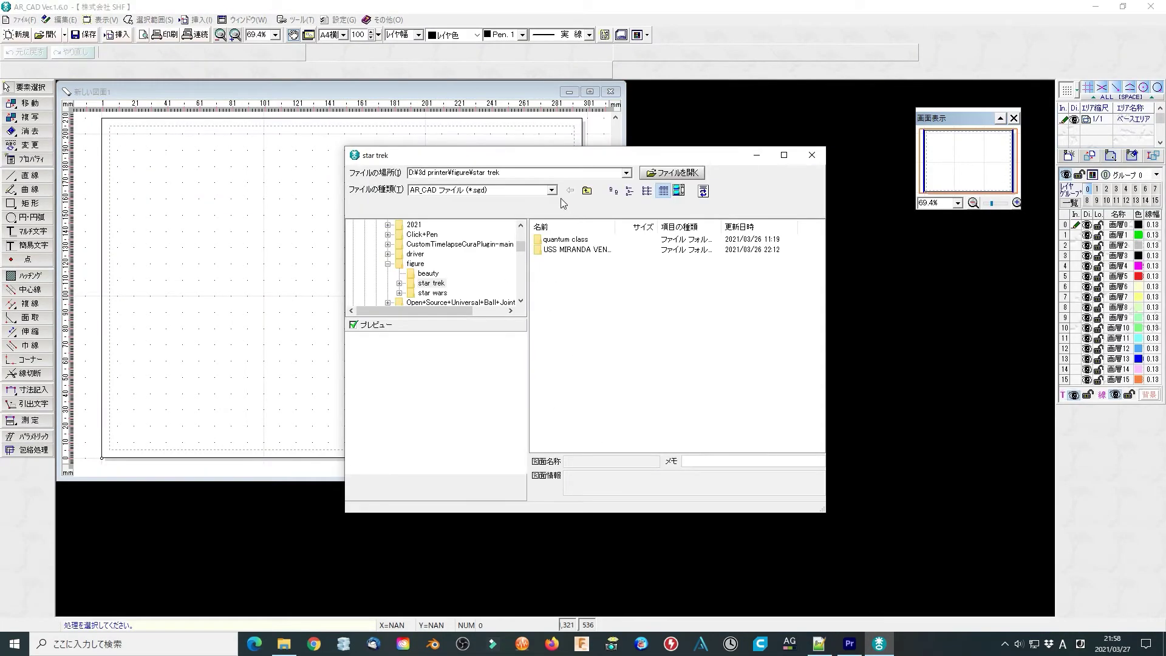
{"action": "left_click", "coordinate": [387, 264]}
{"action": "left_click_drag", "start_coordinate": [520, 246], "coordinate": [520, 291]}
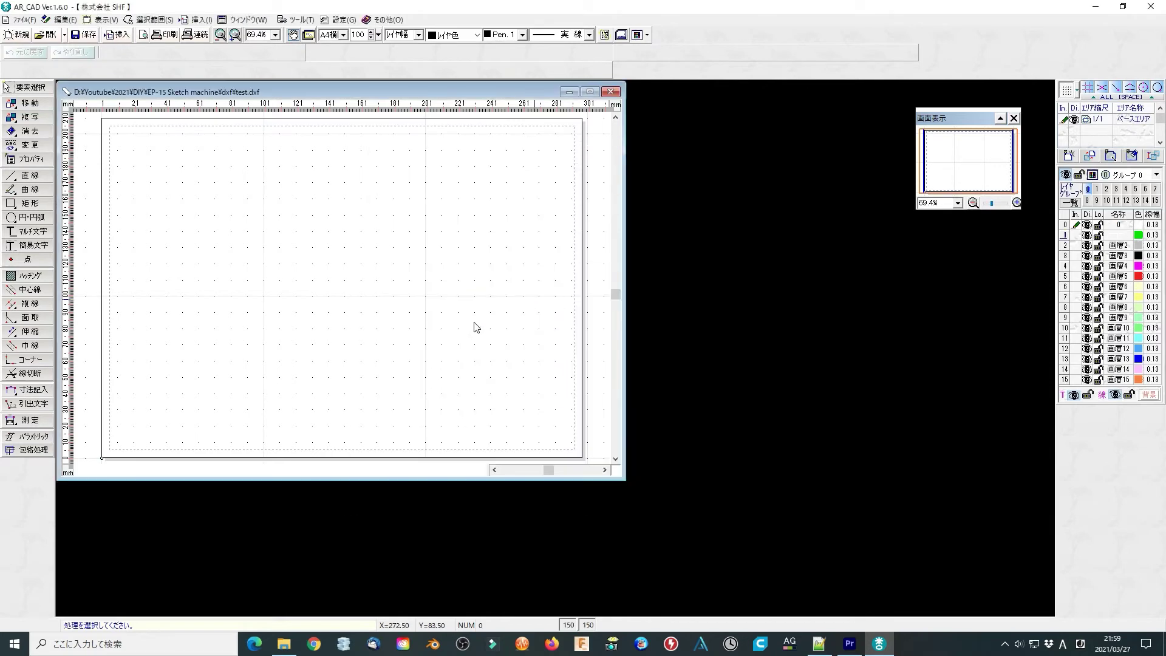
{"action": "scroll", "coordinate": [368, 487], "scroll_direction": "up", "scroll_amount": 6}
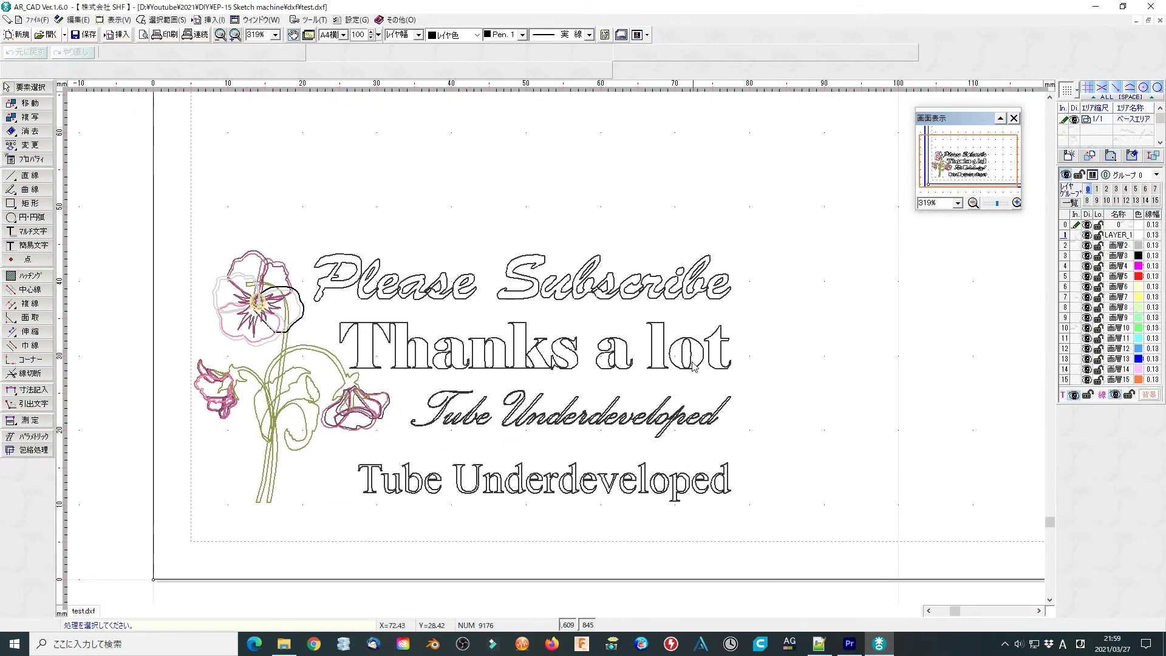
- Draw a horizontal line about 41 mm long above the lettering and a vertical line about 36 mm long down from its right end
{"action": "left_click", "coordinate": [30, 87]}
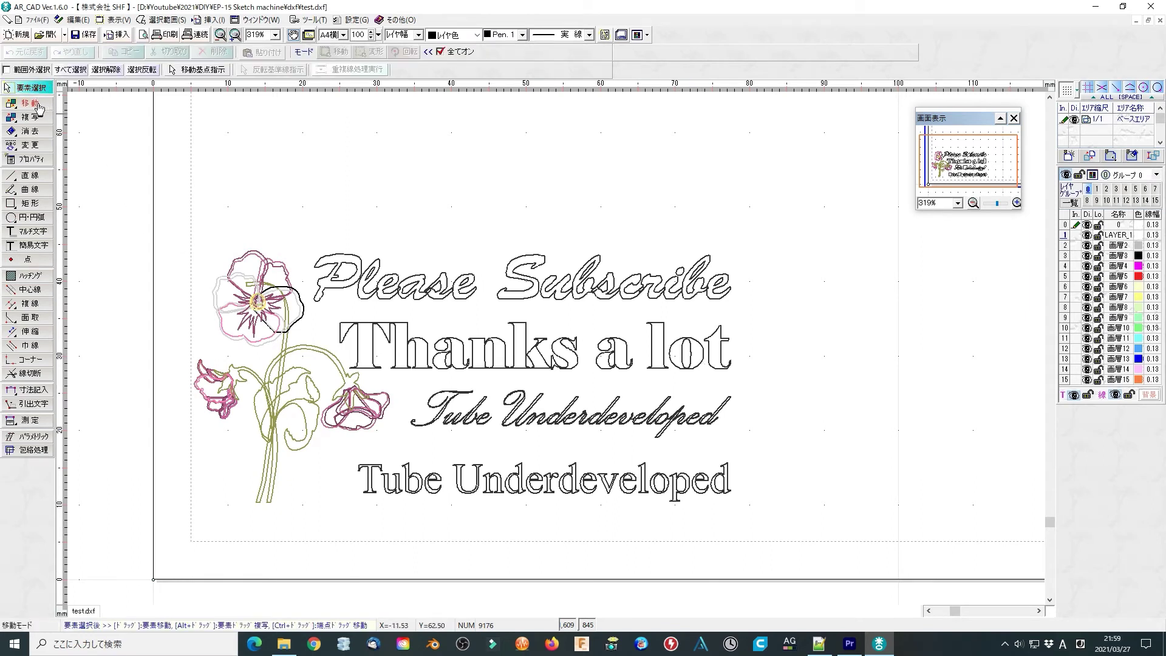
{"action": "left_click", "coordinate": [27, 176]}
{"action": "left_click", "coordinate": [440, 233]}
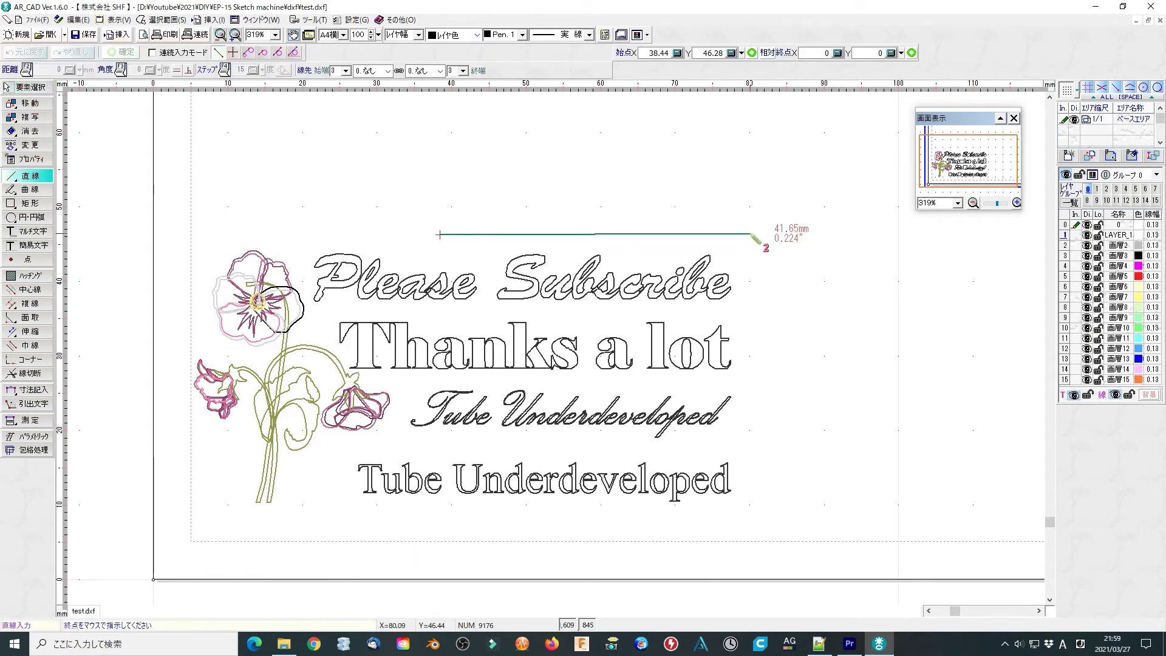
{"action": "left_click", "coordinate": [745, 233]}
{"action": "left_click", "coordinate": [748, 244]}
{"action": "left_click", "coordinate": [744, 501]}
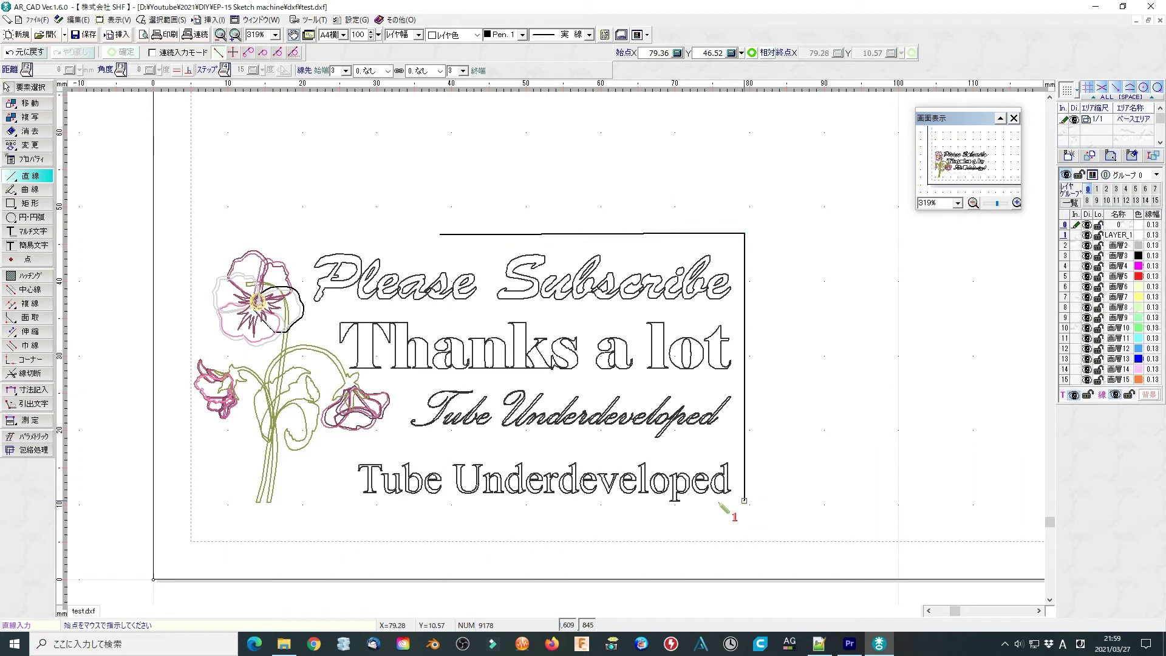
{"action": "left_click", "coordinate": [27, 217]}
{"action": "left_click", "coordinate": [607, 216]}
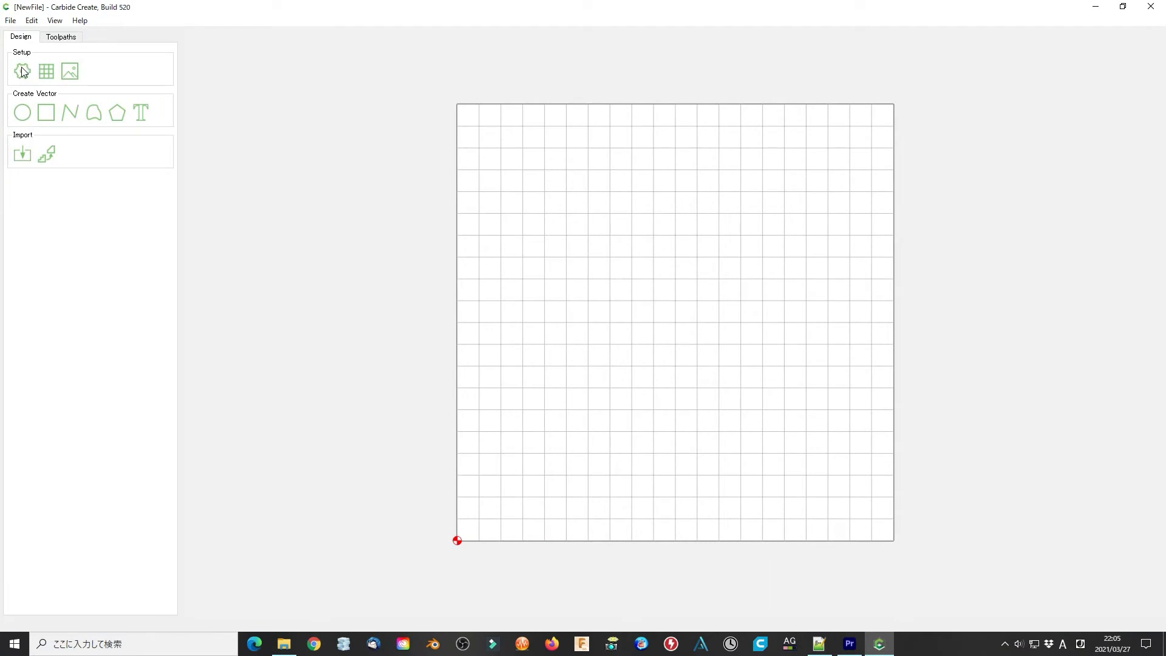
- Switch to Carbide Create, bring in the flower and lettering drawing and scale it down to about 26 by 12.2 in
{"action": "left_click", "coordinate": [10, 20]}
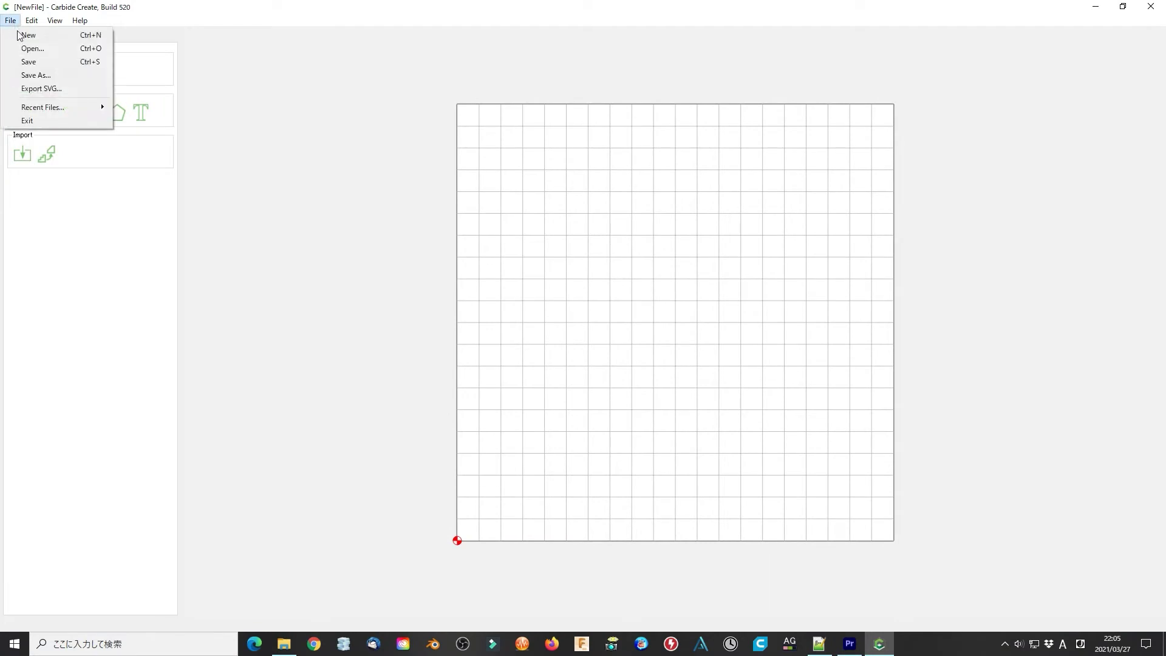
{"action": "left_click", "coordinate": [24, 46]}
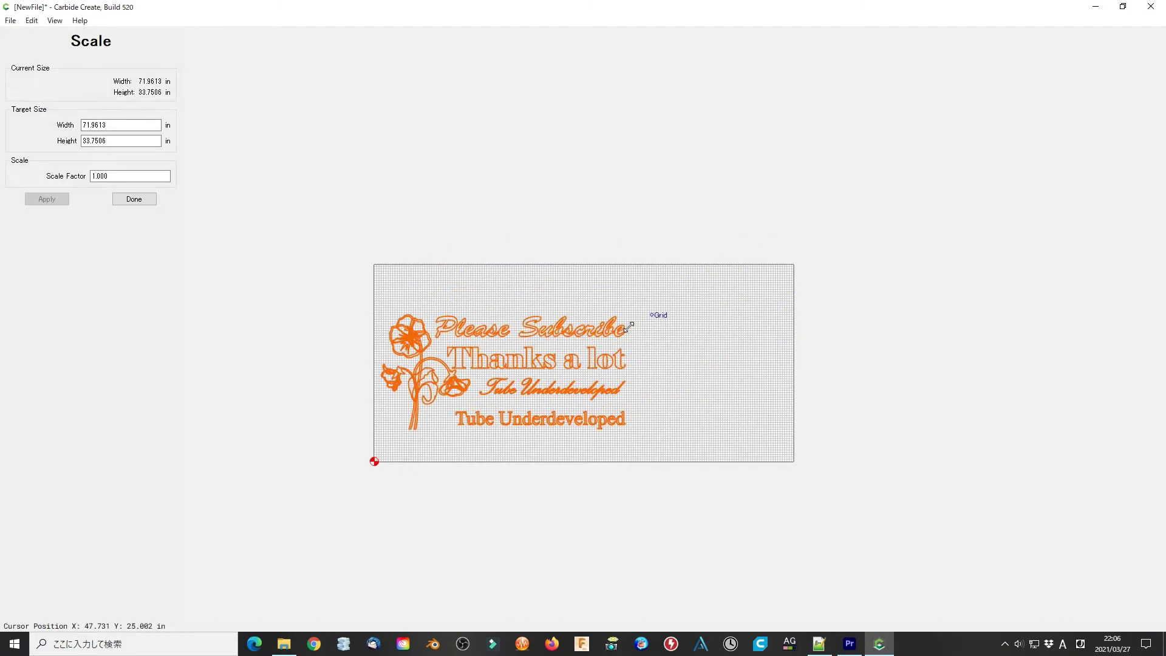
{"action": "left_click_drag", "start_coordinate": [629, 327], "coordinate": [539, 346]}
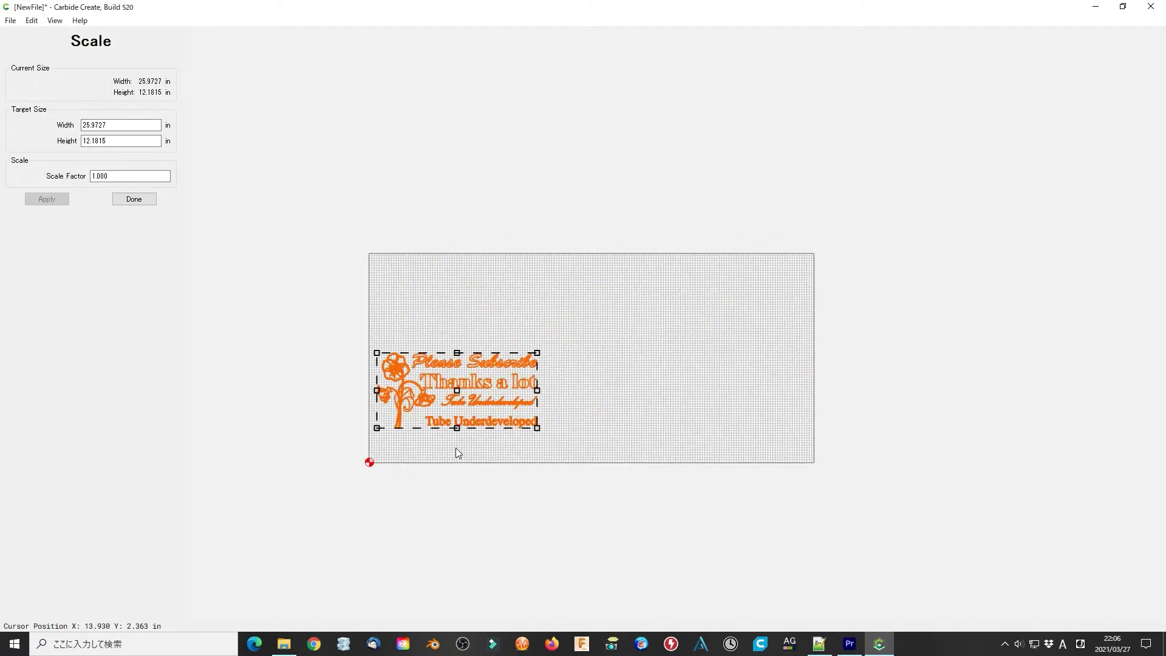
{"action": "scroll", "coordinate": [458, 453], "scroll_direction": "up", "scroll_amount": 3}
{"action": "left_click", "coordinate": [638, 430]}
- Replace the initial P of the "Please Subscribe" line with the text "Please" in Agency FB - Regular
{"action": "left_click", "coordinate": [383, 322]}
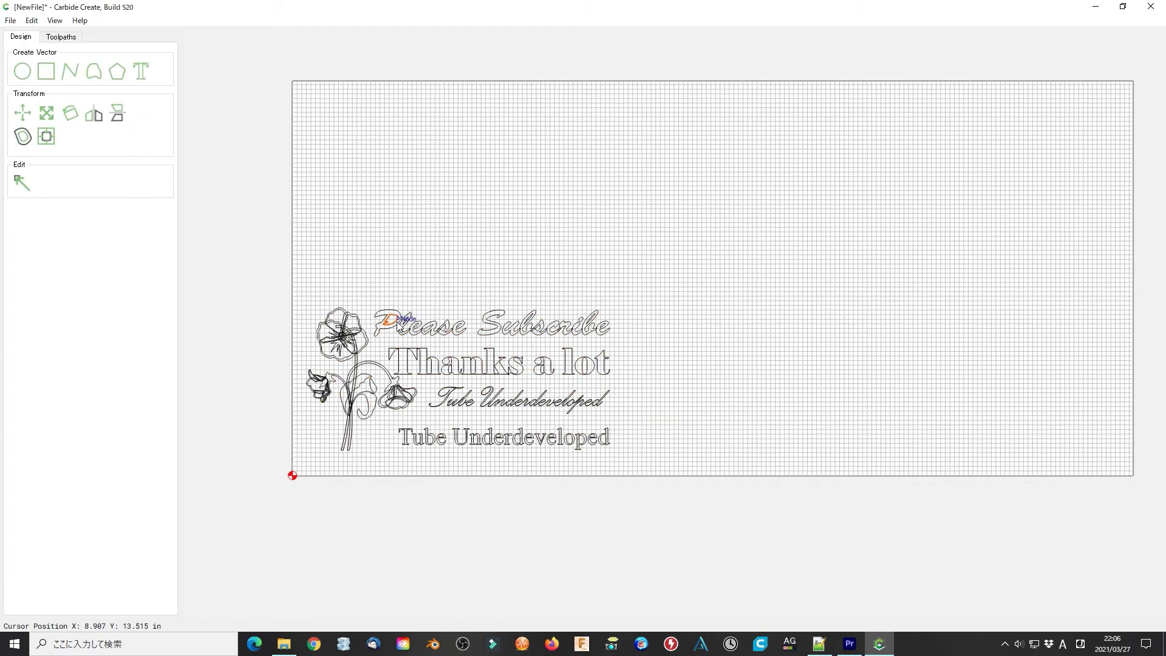
{"action": "left_click", "coordinate": [391, 315]}
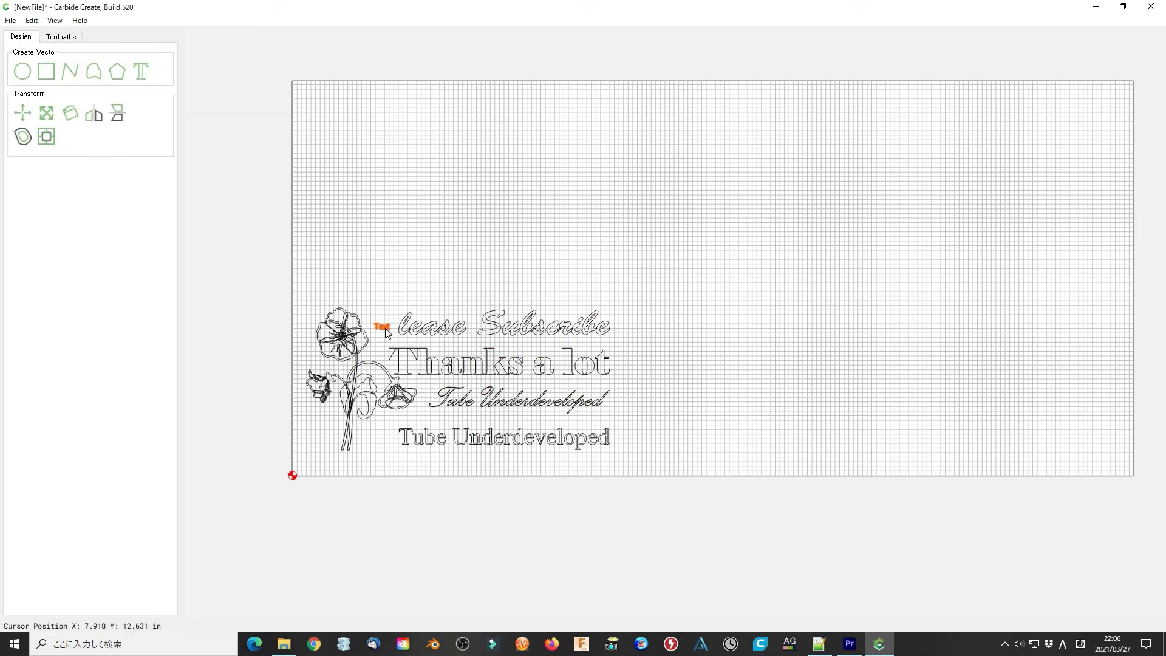
{"action": "double_click", "coordinate": [384, 329]}
{"action": "left_click_drag", "start_coordinate": [28, 86], "coordinate": [3, 85]}
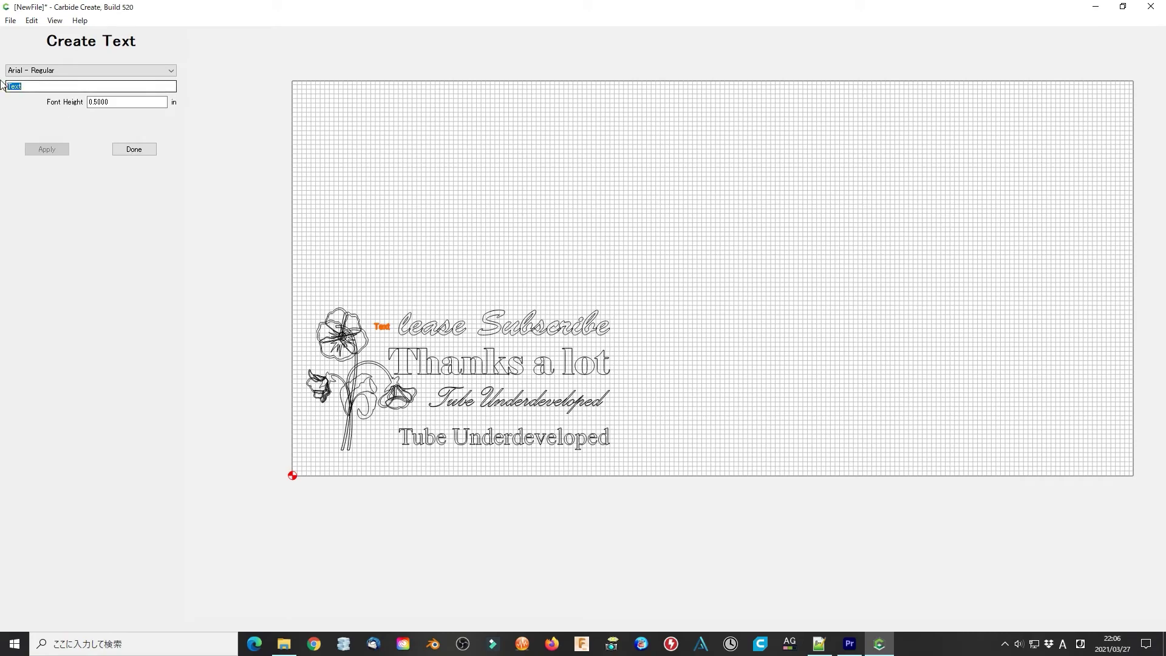
{"action": "type", "text": "Please"}
{"action": "left_click", "coordinate": [47, 149]}
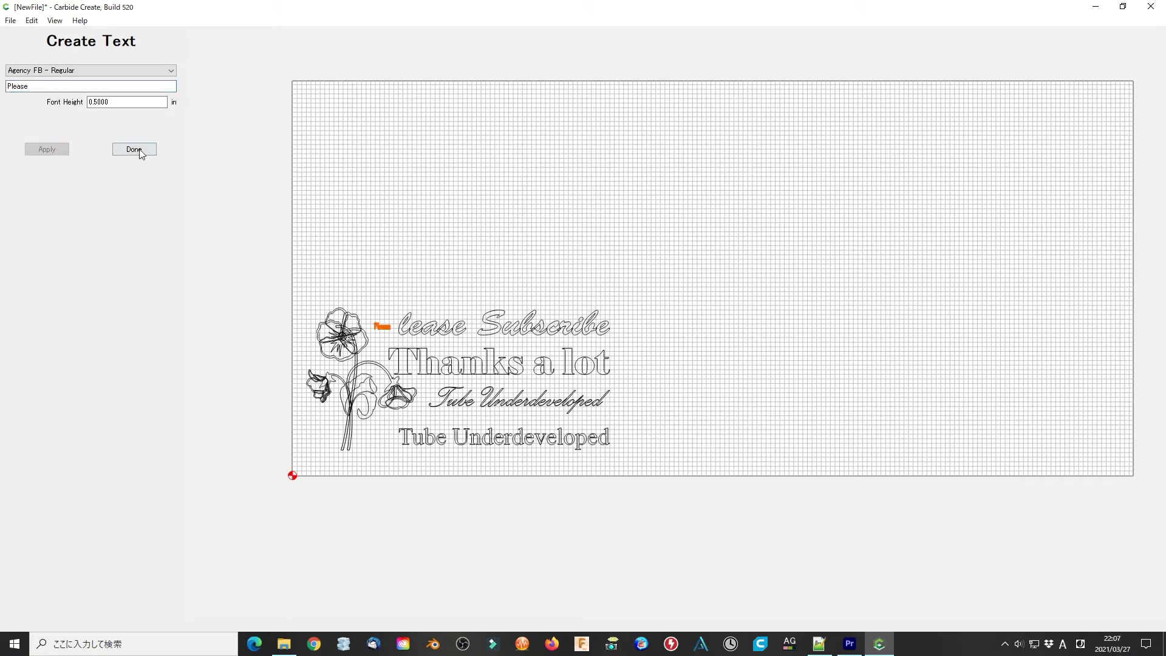
{"action": "left_click", "coordinate": [134, 150]}
- Start the SVG export of the edited flower and lettering design
{"action": "scroll", "coordinate": [371, 328], "scroll_direction": "up", "scroll_amount": 3}
{"action": "left_click", "coordinate": [10, 20]}
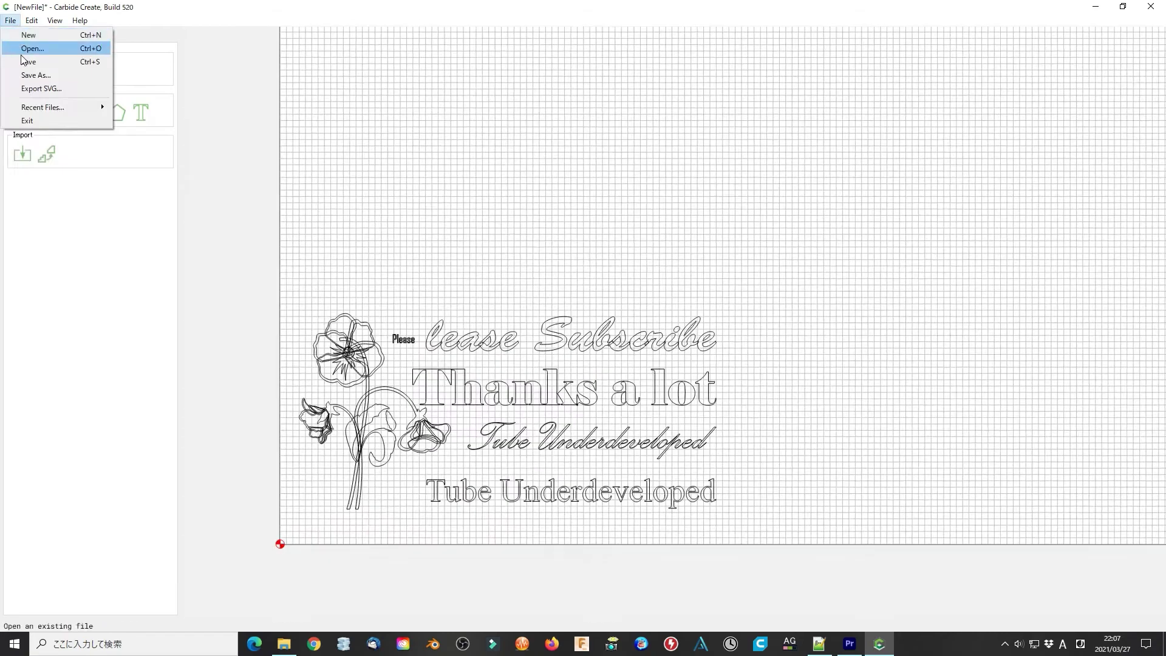
{"action": "left_click", "coordinate": [54, 86]}
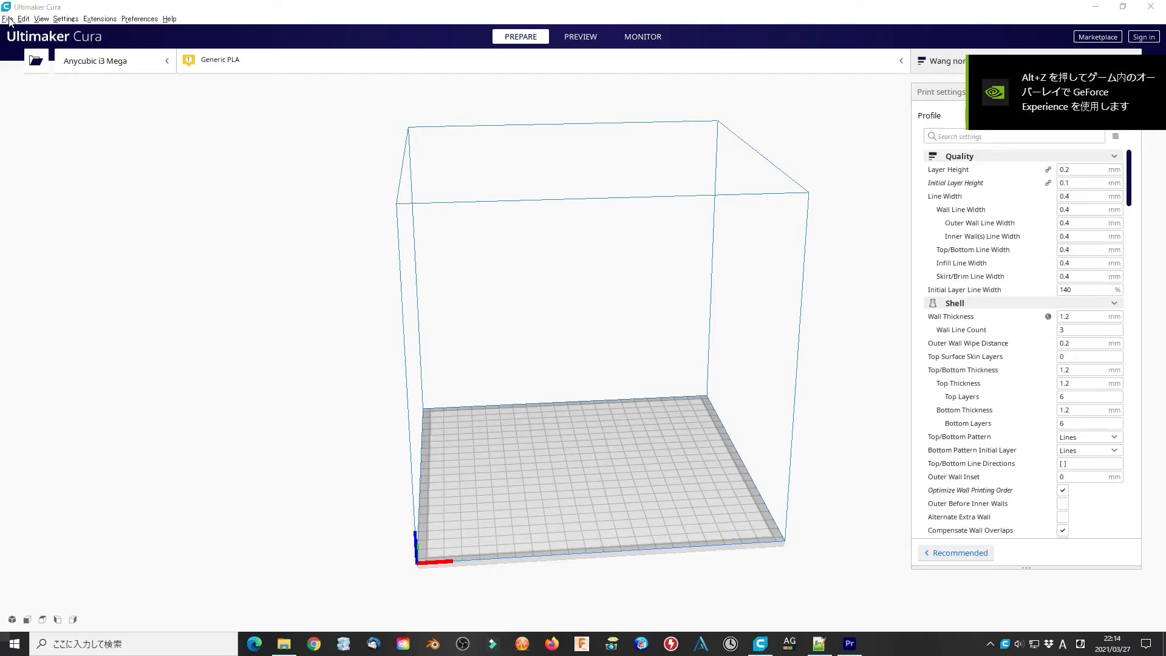
- Switch to Ultimaker Cura and load test.gcode from the dxf folder
{"action": "left_click", "coordinate": [8, 19]}
{"action": "left_click", "coordinate": [336, 202]}
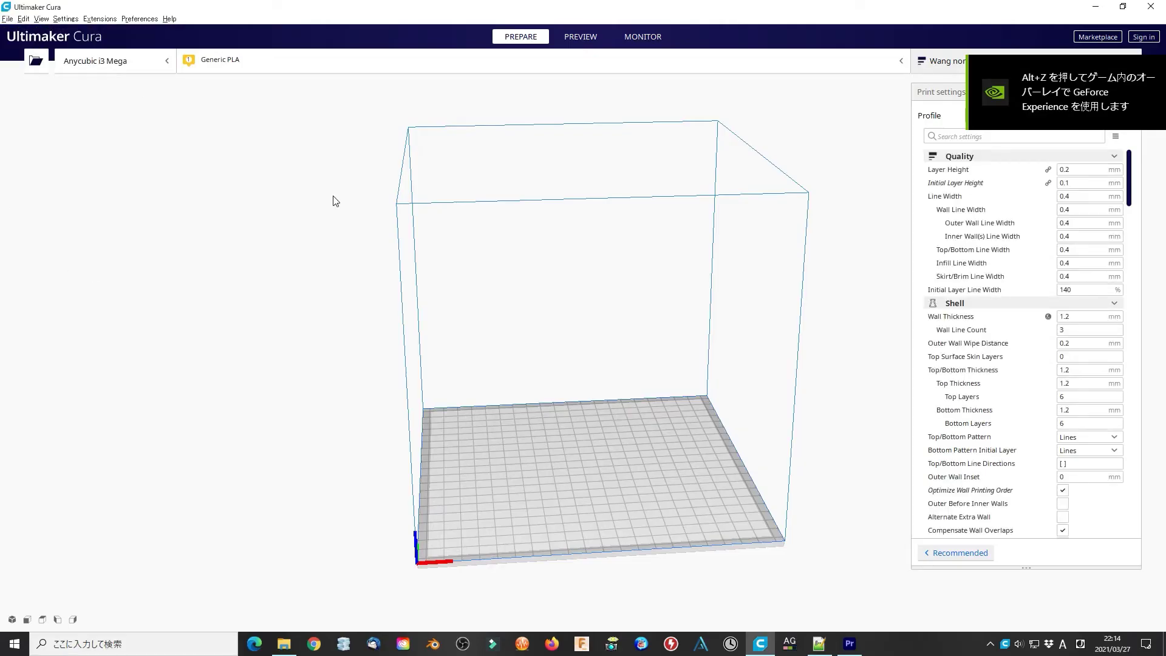
{"action": "key", "text": "ctrl+o"}
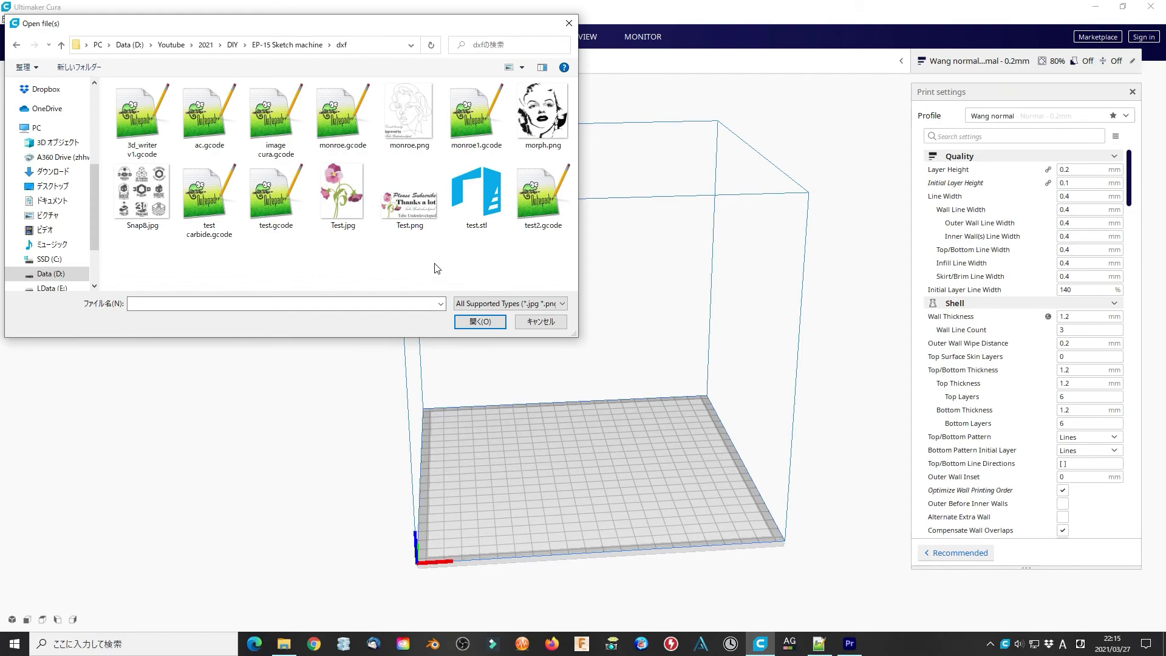
{"action": "left_click", "coordinate": [274, 193]}
{"action": "left_click", "coordinate": [483, 323]}
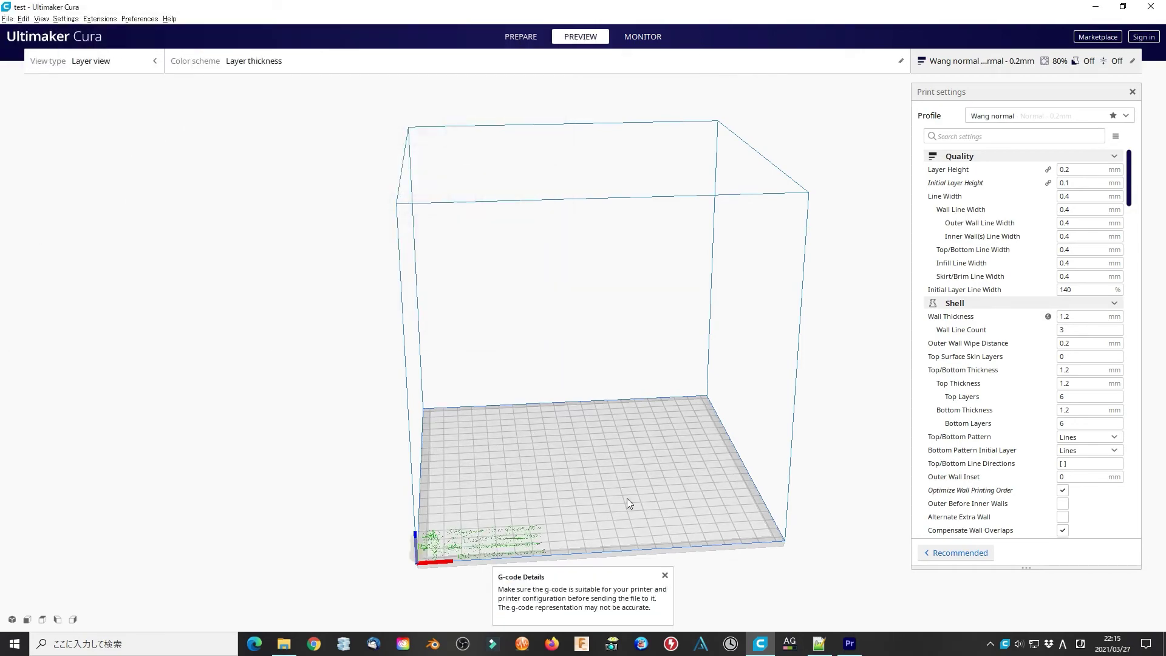
- Examine the flower and lettering toolpaths in the layer preview and step the path simulation back slightly from its end
{"action": "scroll", "coordinate": [627, 498], "scroll_direction": "up", "scroll_amount": 6}
{"action": "scroll", "coordinate": [693, 403], "scroll_direction": "down", "scroll_amount": 4}
{"action": "scroll", "coordinate": [690, 526], "scroll_direction": "up", "scroll_amount": 6}
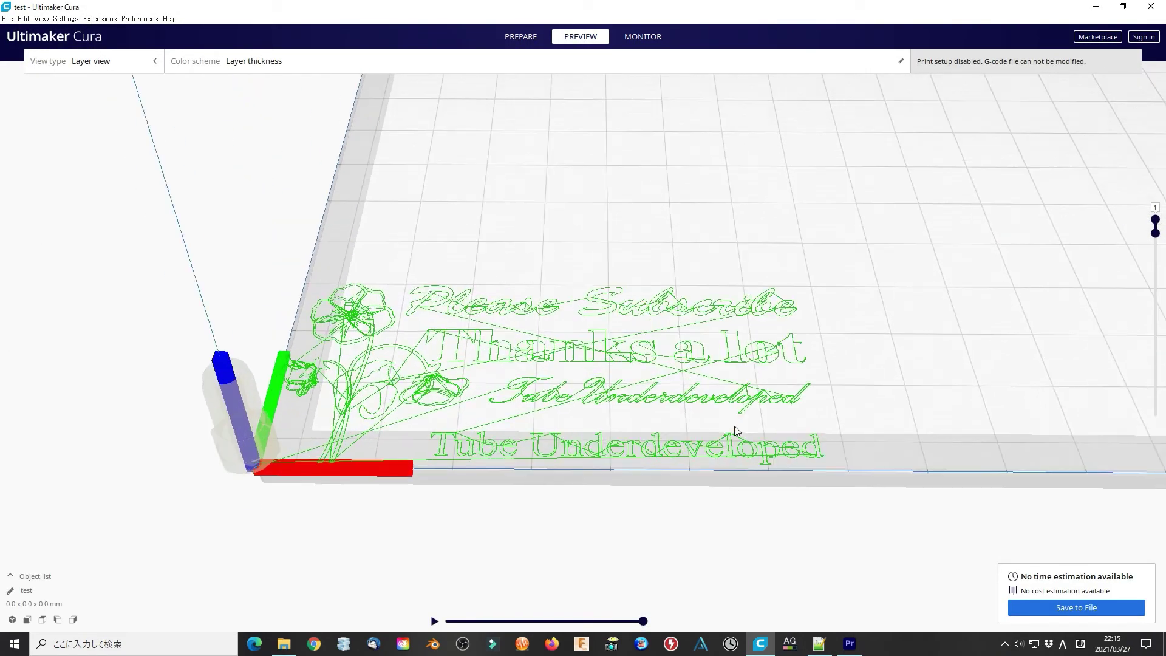
{"action": "mouse_move", "coordinate": [644, 622]}
{"action": "left_mouse_down"}
{"action": "mouse_move", "coordinate": [488, 621]}
{"action": "mouse_move", "coordinate": [623, 621]}
{"action": "left_mouse_up"}
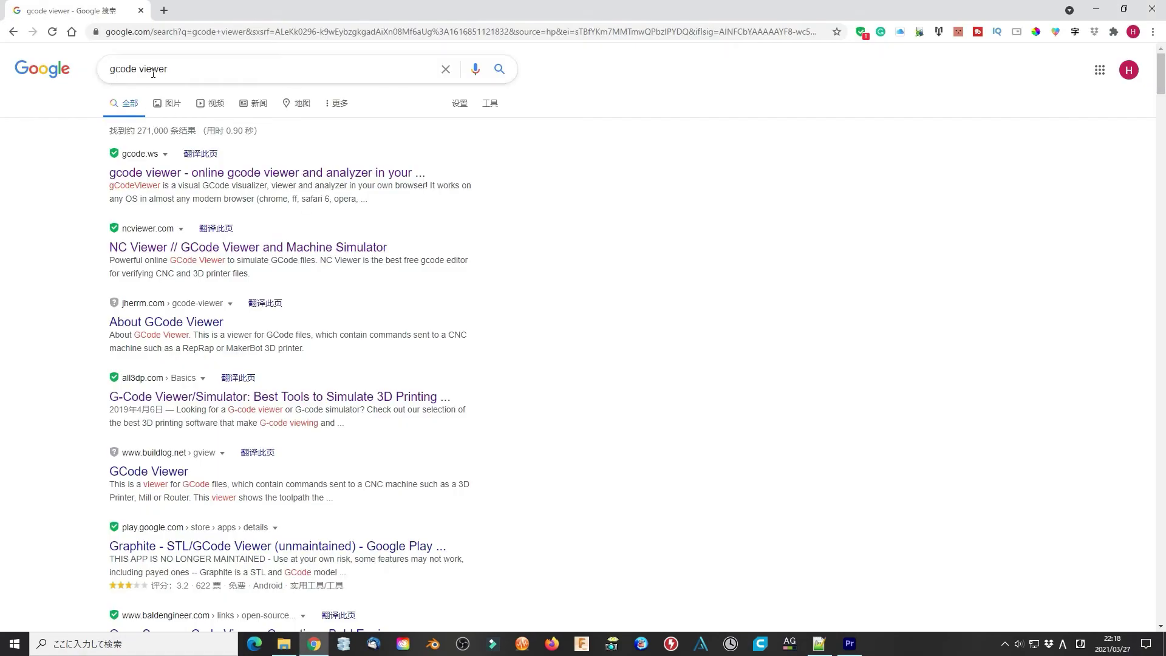
- Switch to Chrome, open NC Viewer from the "gcode viewer" search results and load test.gcode from the dxf folder
{"action": "left_click", "coordinate": [146, 248]}
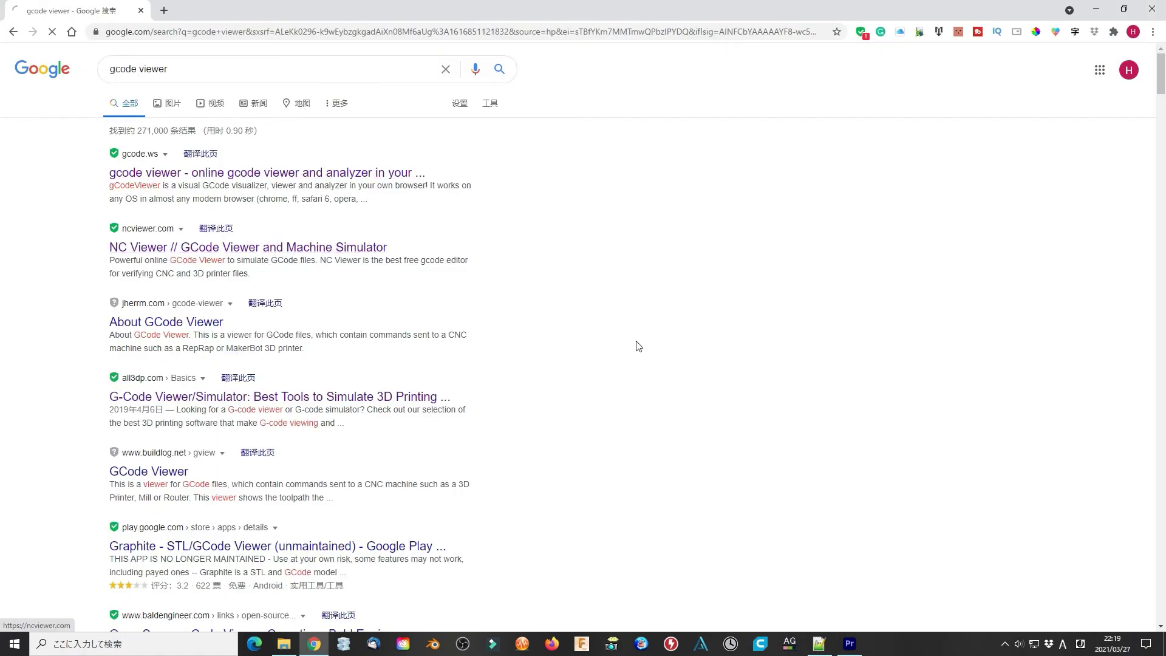
{"action": "left_click", "coordinate": [74, 75]}
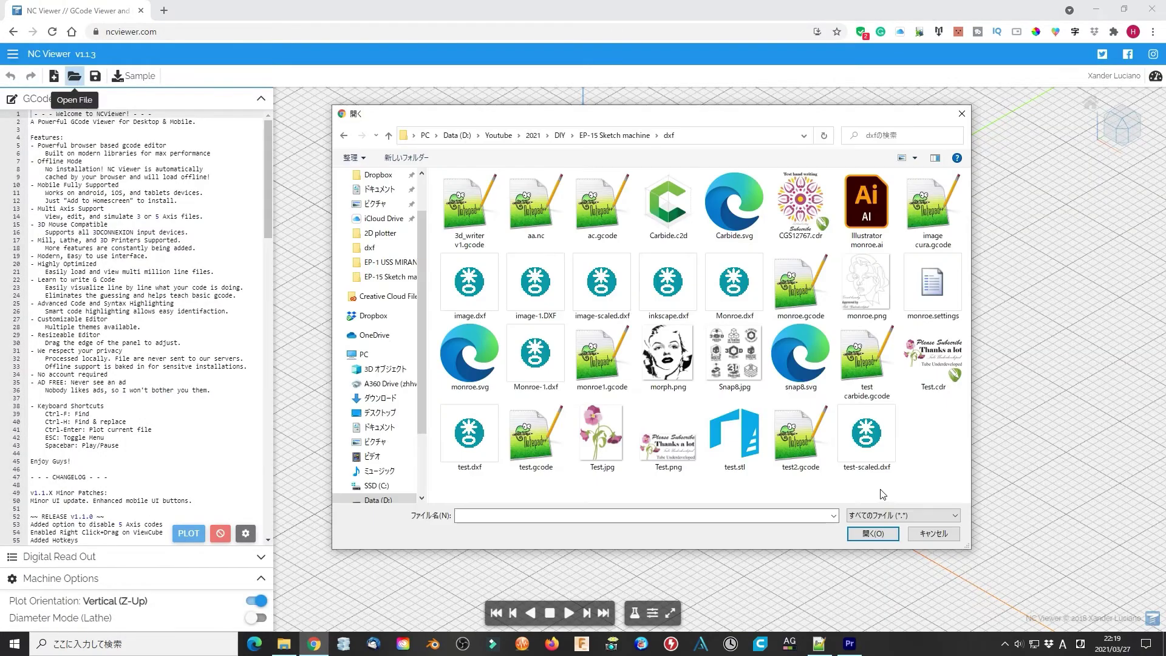
{"action": "left_click", "coordinate": [543, 449]}
{"action": "left_click", "coordinate": [873, 533]}
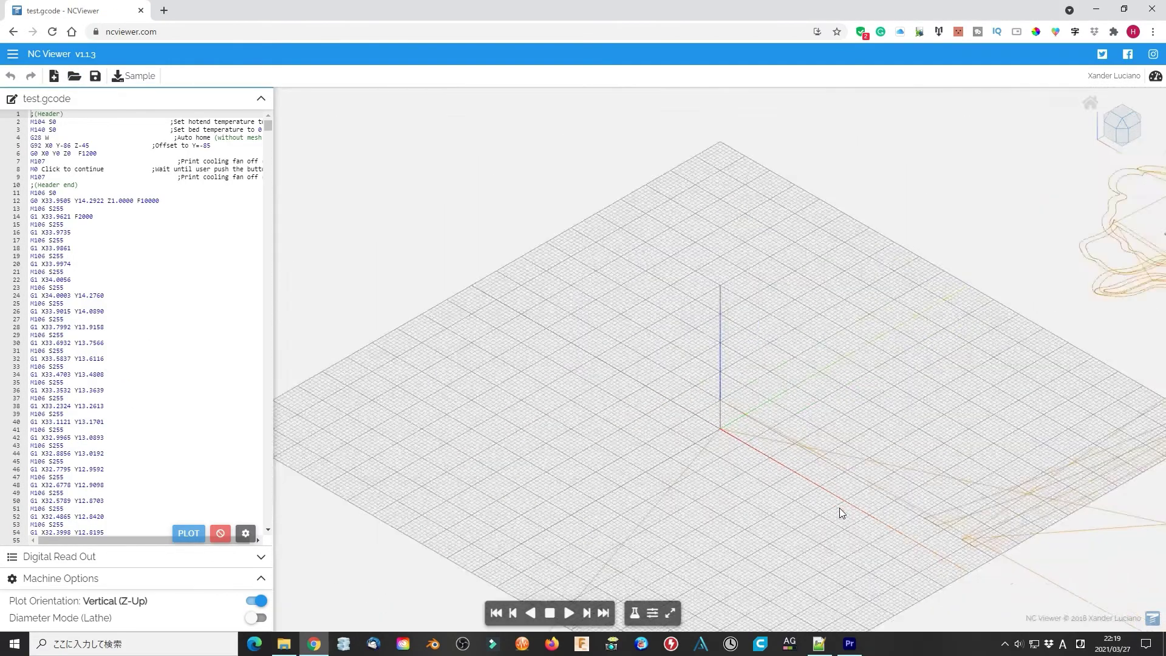
- Inspect the plotted flower and lettering toolpath in 3D from several angles, including its position relative to the origin grid
{"action": "left_click_drag", "start_coordinate": [966, 502], "coordinate": [1131, 201]}
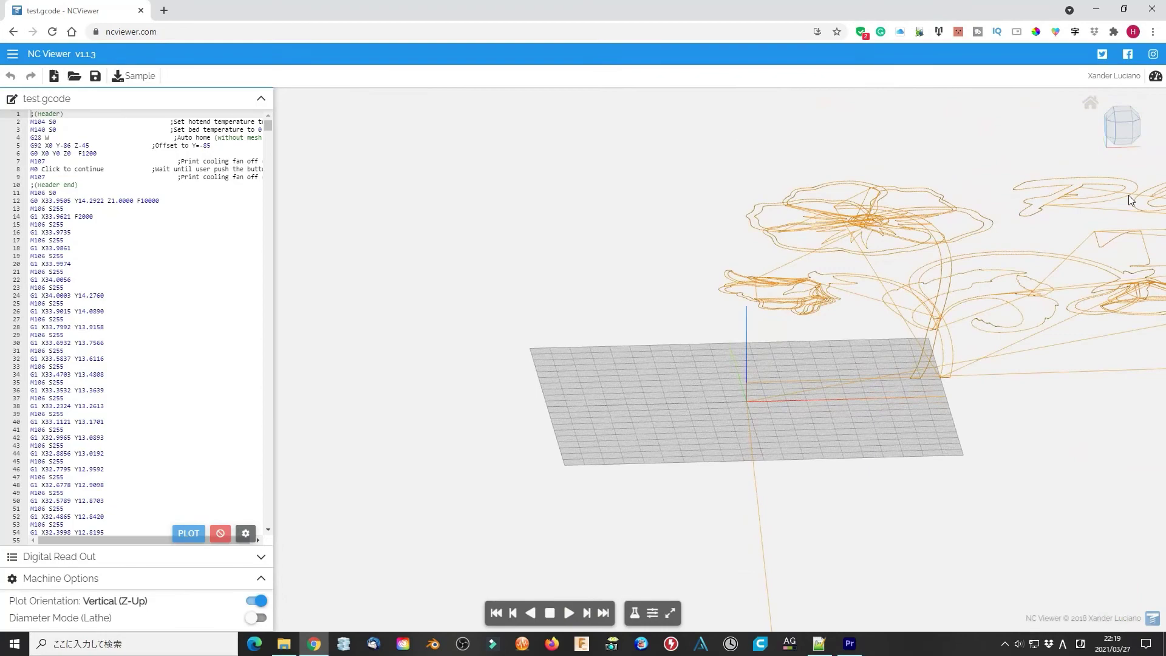
{"action": "left_click", "coordinate": [1123, 112]}
{"action": "scroll", "coordinate": [1026, 250], "scroll_direction": "down", "scroll_amount": 8}
{"action": "right_click_drag", "start_coordinate": [1026, 250], "coordinate": [674, 486]}
{"action": "left_click_drag", "start_coordinate": [1094, 252], "coordinate": [1063, 171]}
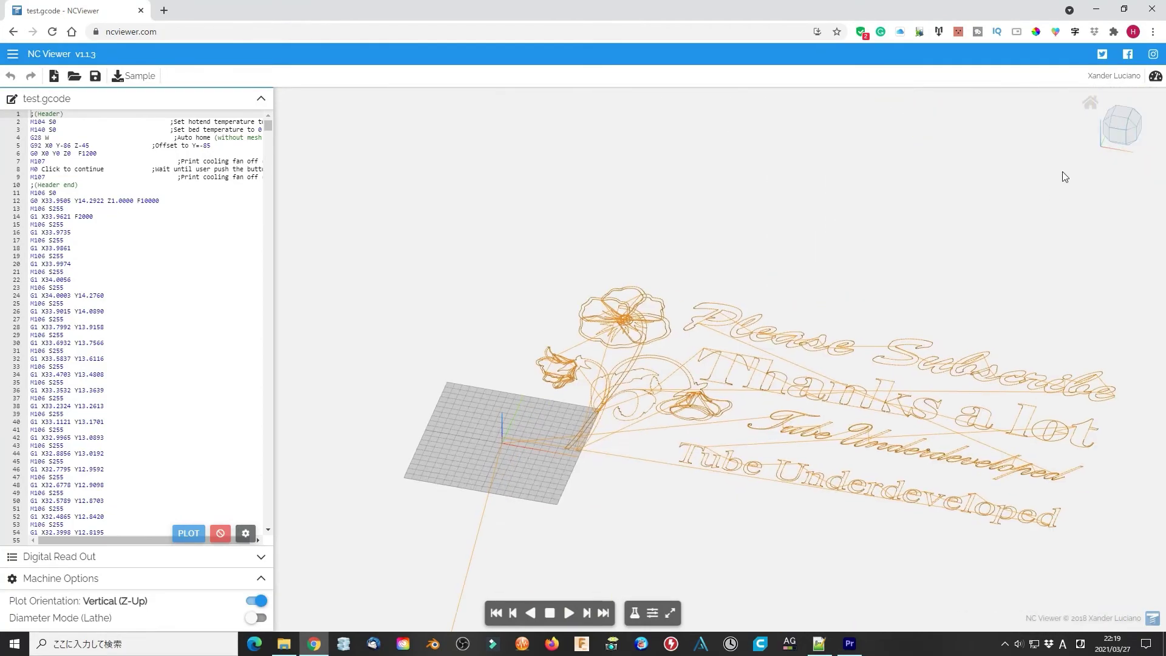
{"action": "left_click", "coordinate": [1121, 125]}
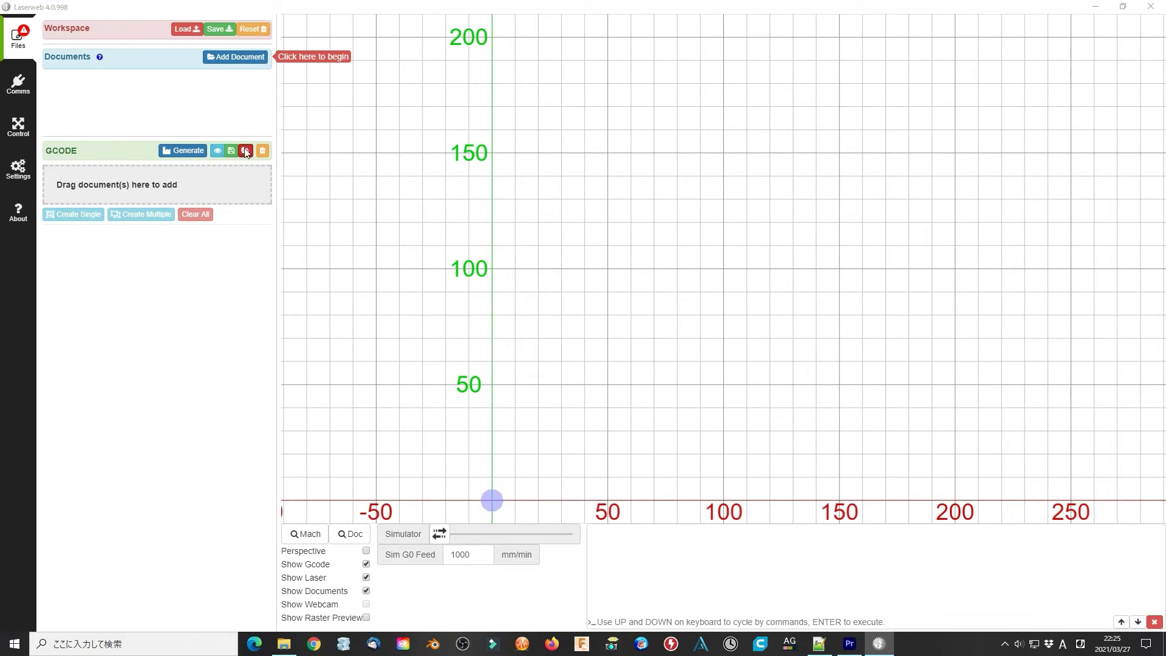
- Switch to LaserWeb, load test.gcode and check its cutting and travel paths with the simulator
{"action": "left_click", "coordinate": [245, 151]}
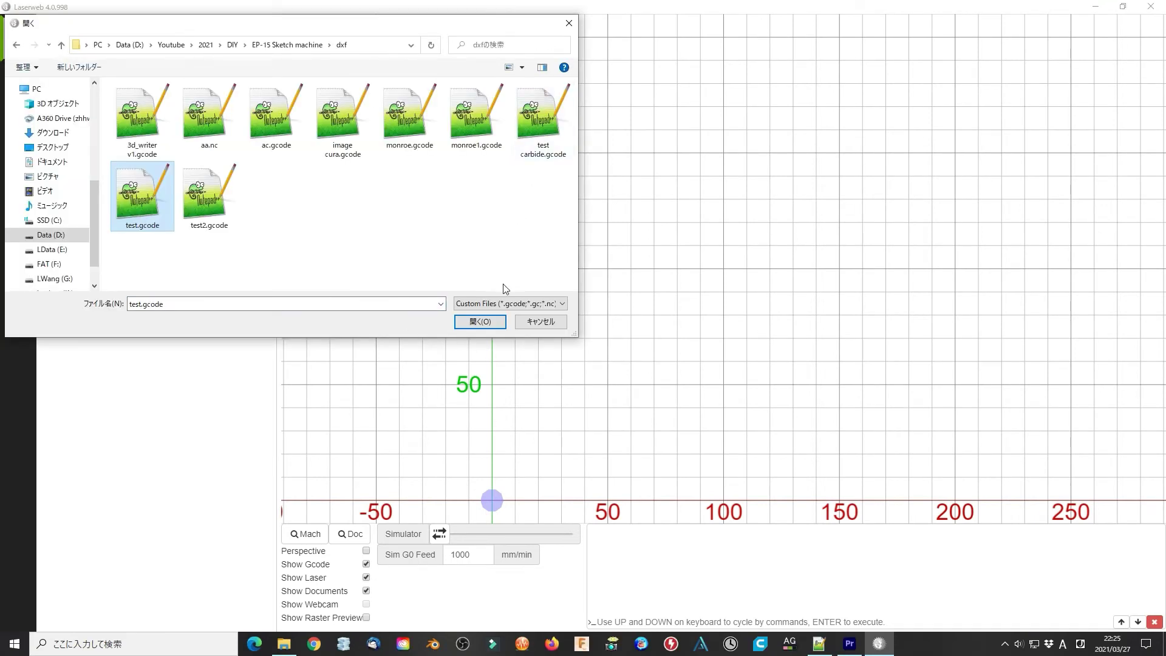
{"action": "left_click", "coordinate": [480, 322]}
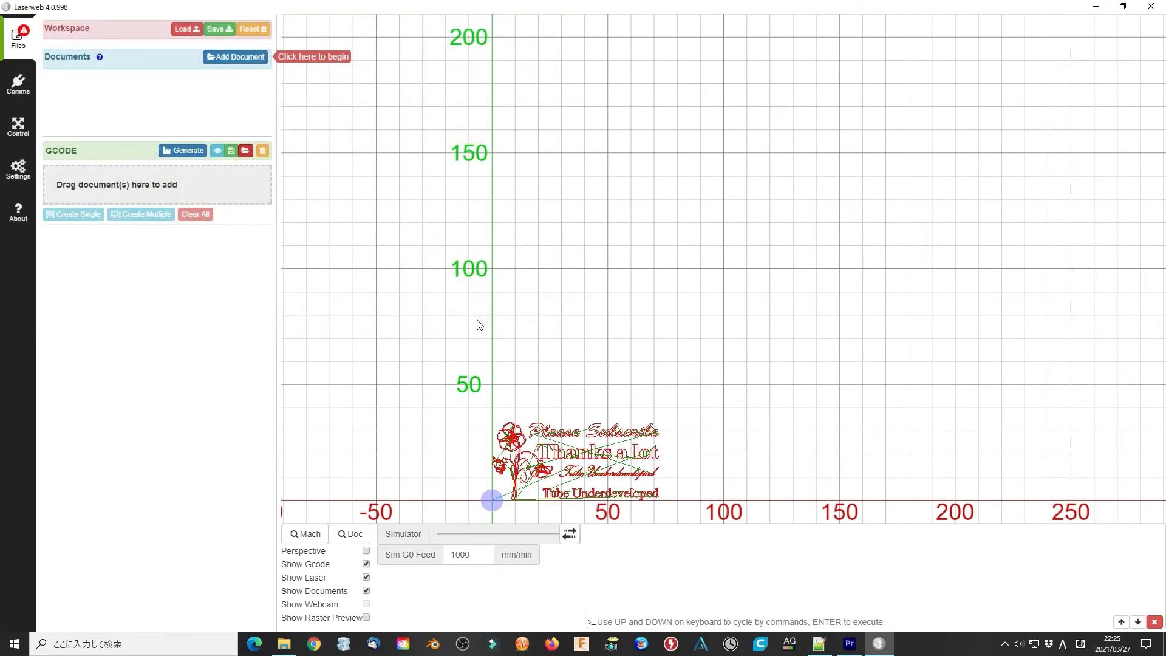
{"action": "scroll", "coordinate": [576, 489], "scroll_direction": "up", "scroll_amount": 5}
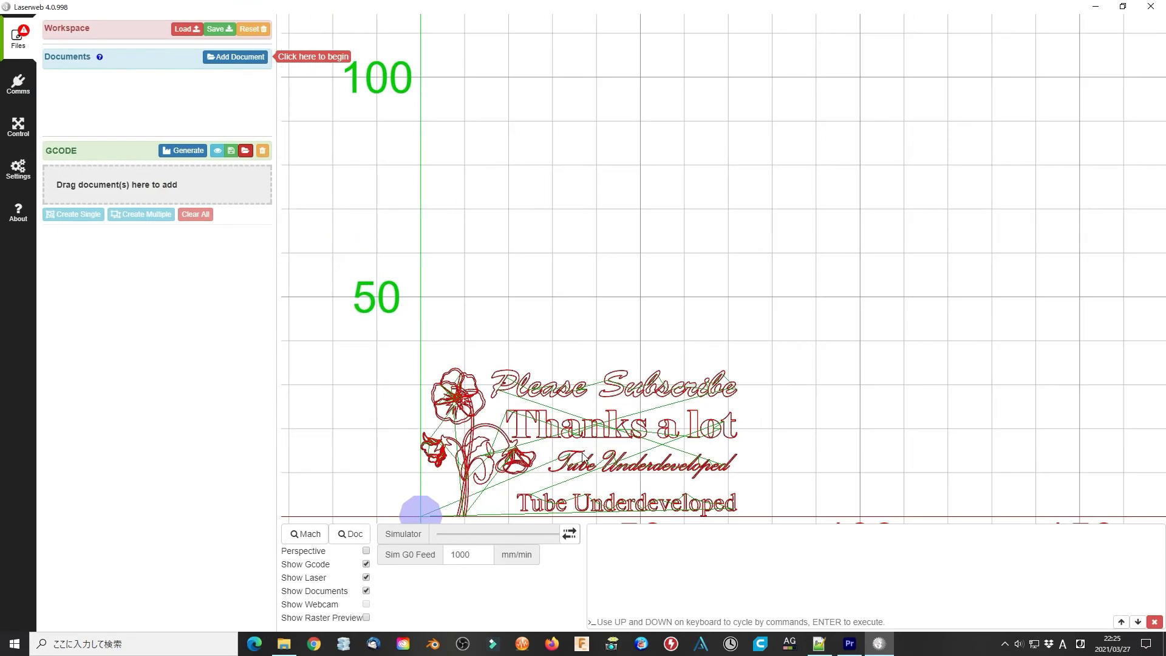
{"action": "scroll", "coordinate": [606, 290], "scroll_direction": "up", "scroll_amount": 5}
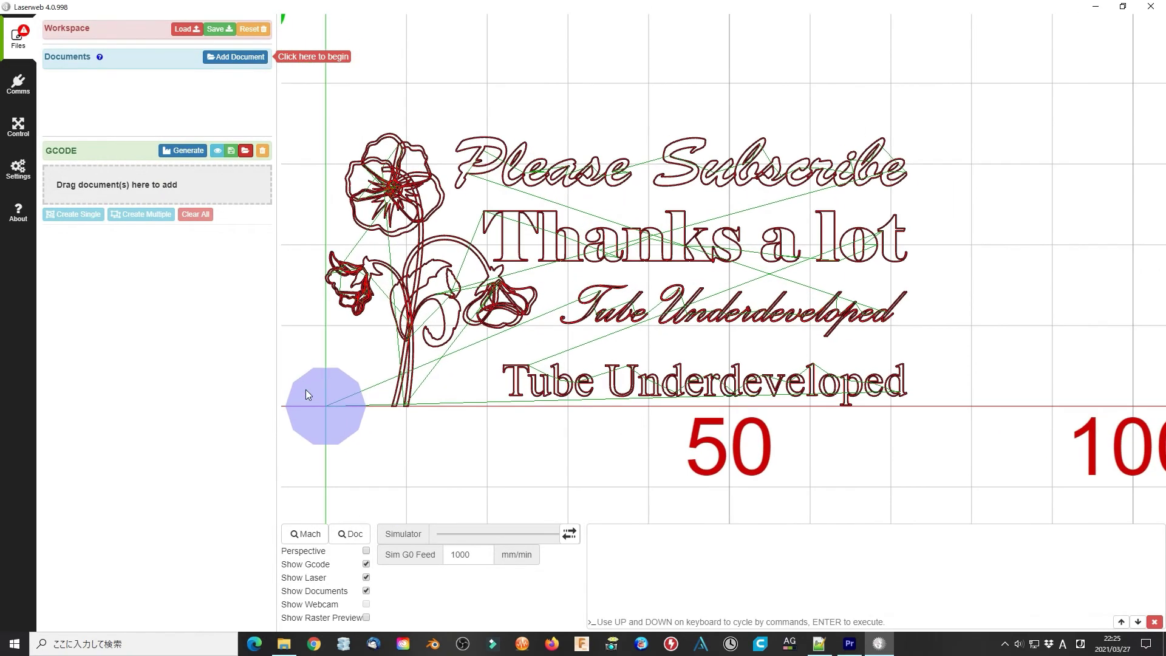
{"action": "mouse_move", "coordinate": [564, 540]}
{"action": "left_mouse_down"}
{"action": "mouse_move", "coordinate": [421, 541]}
{"action": "mouse_move", "coordinate": [577, 548]}
{"action": "left_mouse_up"}
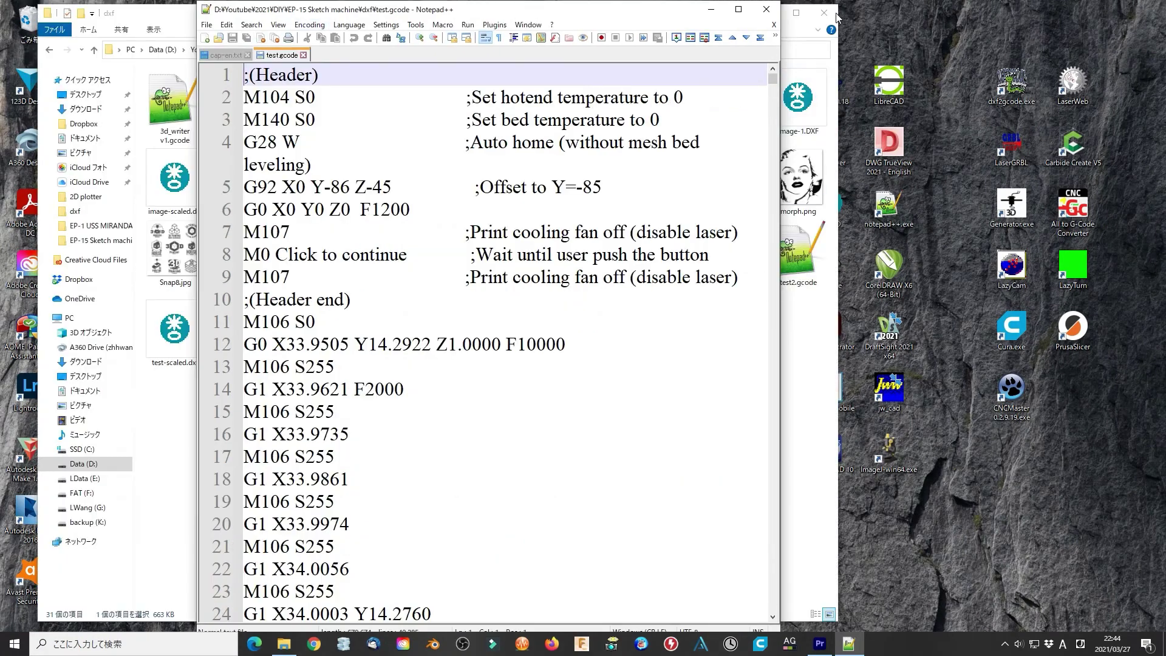
- Switch to Notepad++ and apply the G-CODE_N language highlighting to test.gcode
{"action": "left_click", "coordinate": [739, 9]}
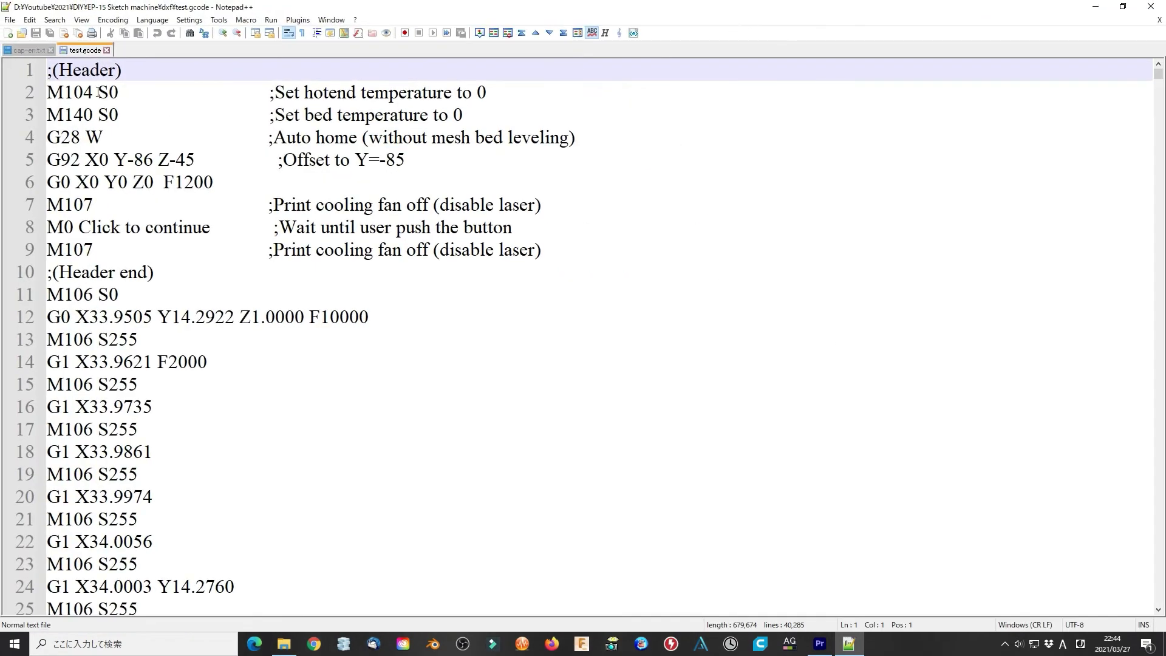
{"action": "left_click", "coordinate": [27, 49]}
{"action": "left_click", "coordinate": [85, 52]}
{"action": "scroll", "coordinate": [152, 431], "scroll_direction": "down", "scroll_amount": 6}
{"action": "left_click", "coordinate": [152, 20]}
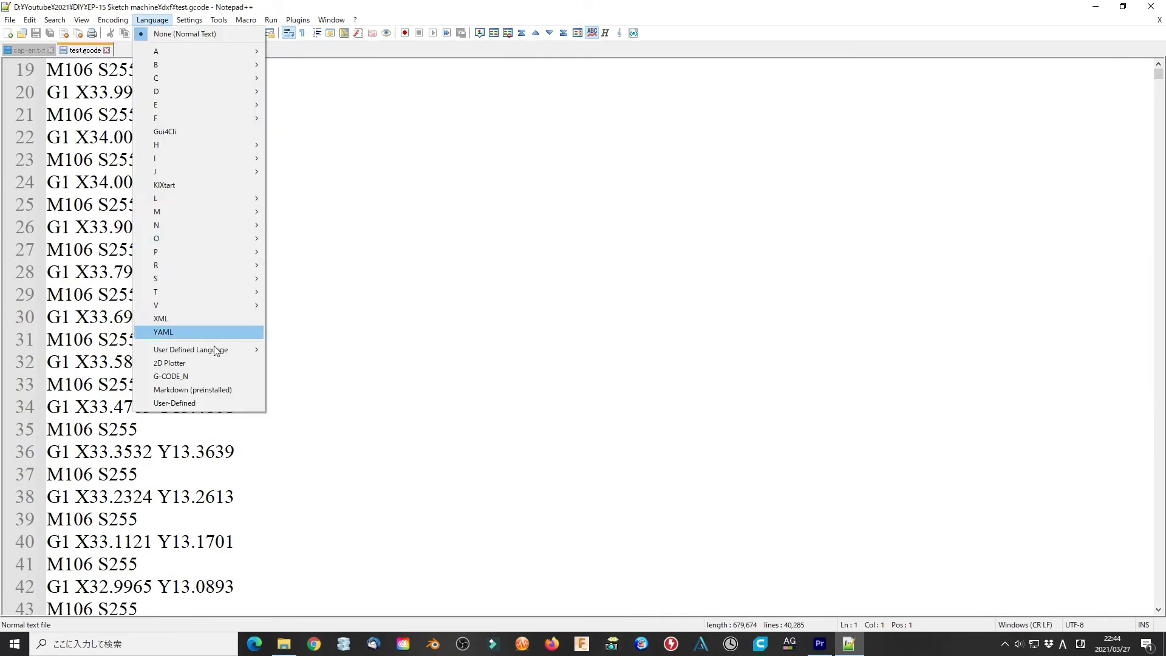
{"action": "left_click", "coordinate": [205, 377]}
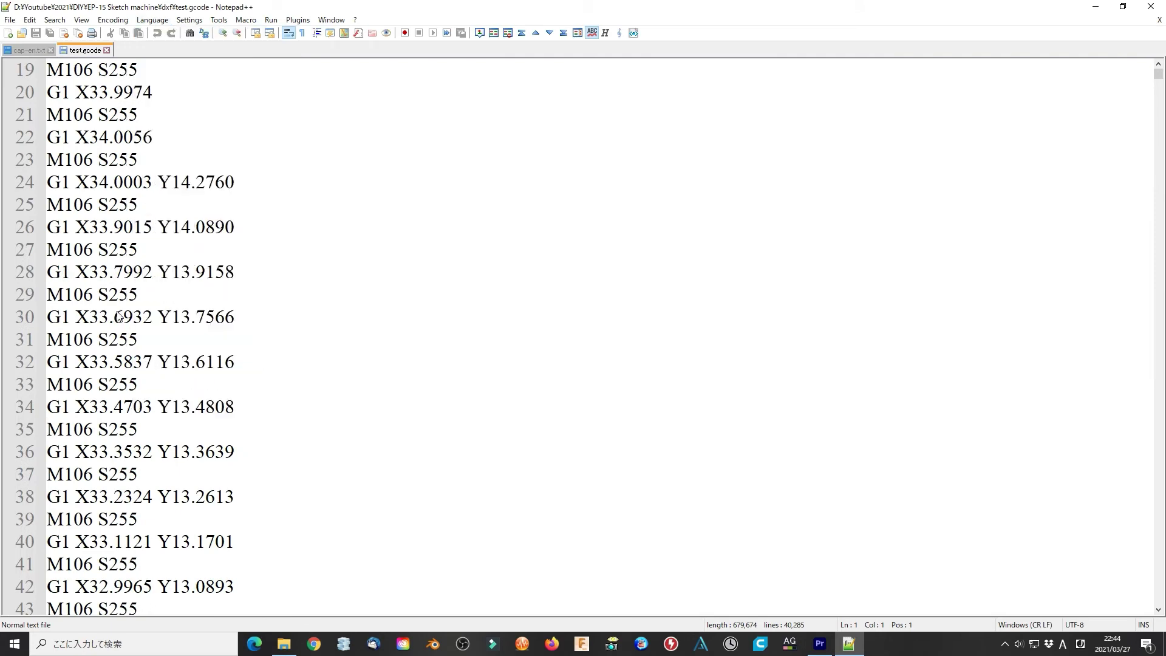
{"action": "scroll", "coordinate": [120, 317], "scroll_direction": "down", "scroll_amount": 1}
{"action": "scroll", "coordinate": [279, 231], "scroll_direction": "up", "scroll_amount": 7}
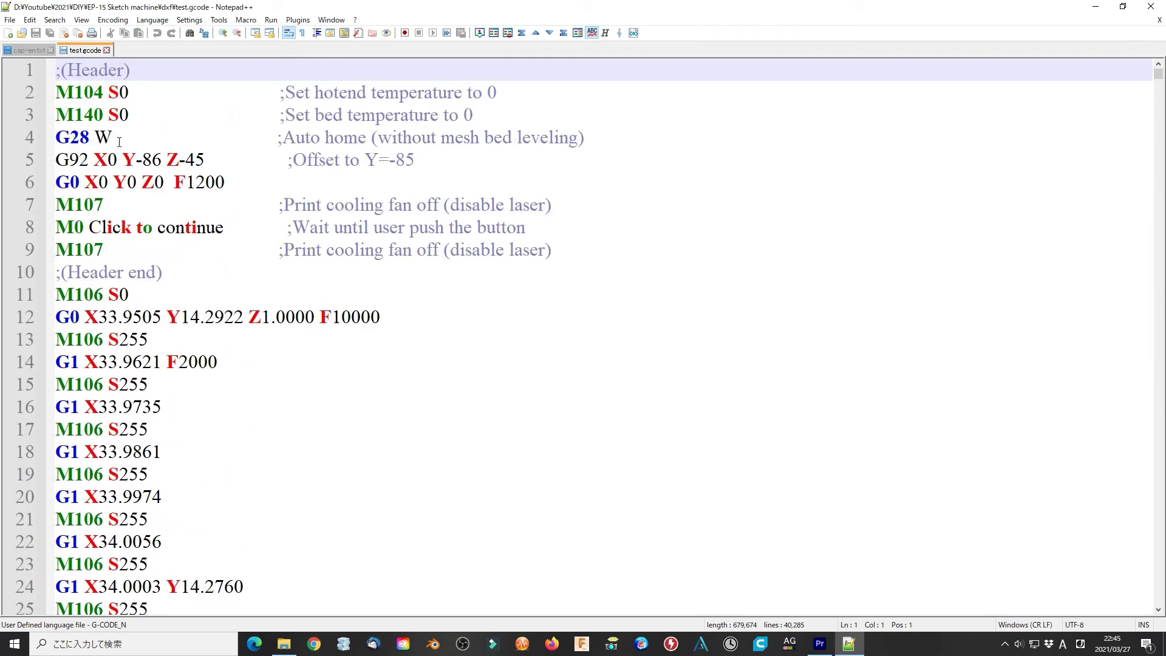
- Open the music file selection of the MusicPlayer plugin
{"action": "scroll", "coordinate": [119, 142], "scroll_direction": "down", "scroll_amount": 1}
{"action": "left_click", "coordinate": [298, 20]}
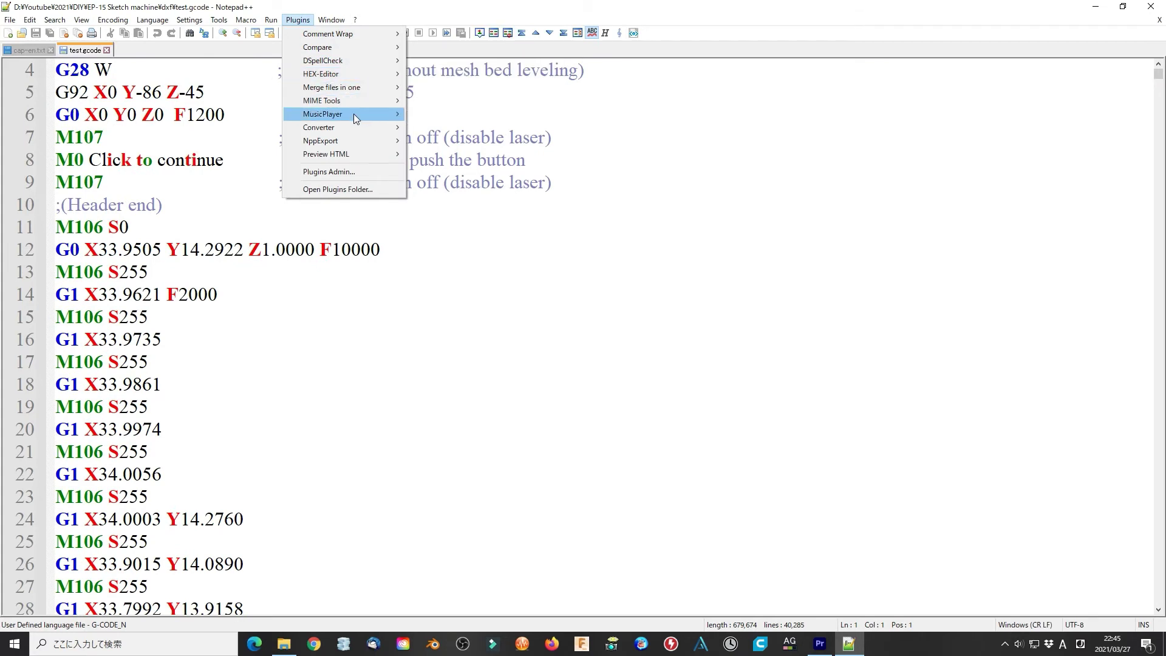
{"action": "mouse_move", "coordinate": [355, 118]}
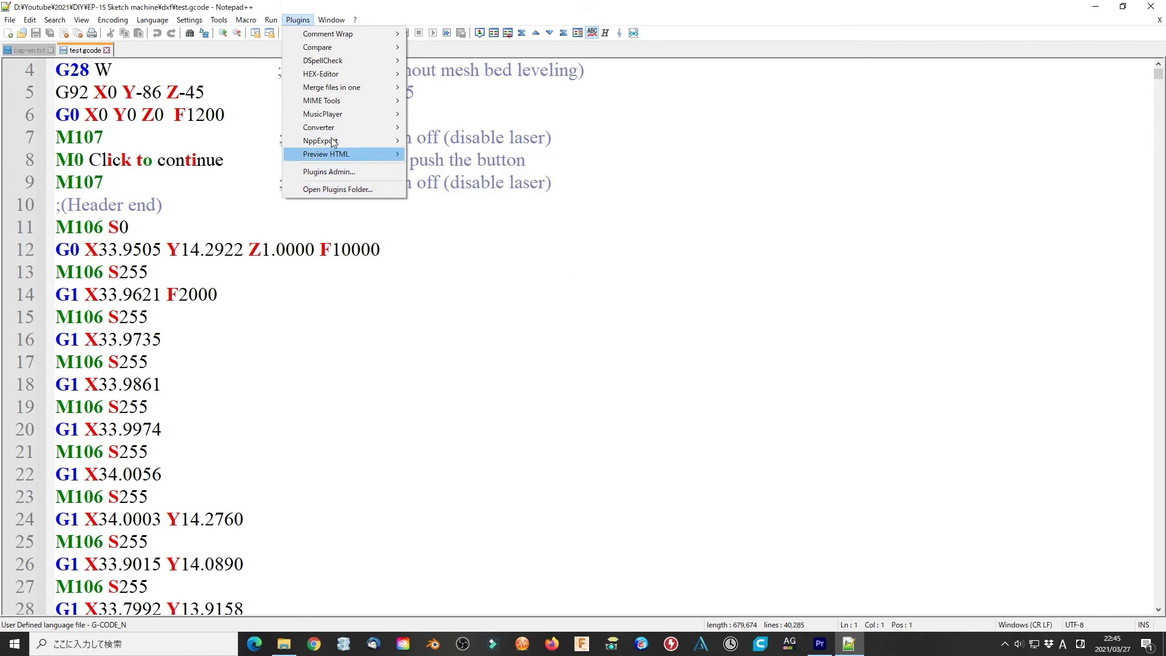
{"action": "left_click", "coordinate": [456, 113]}
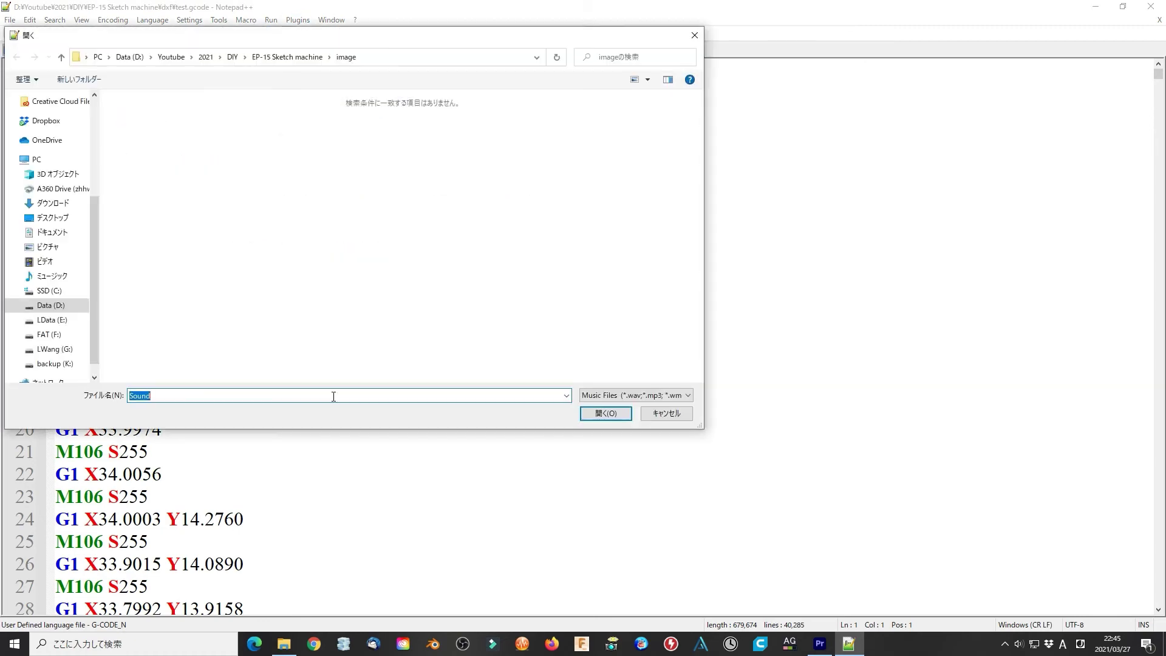